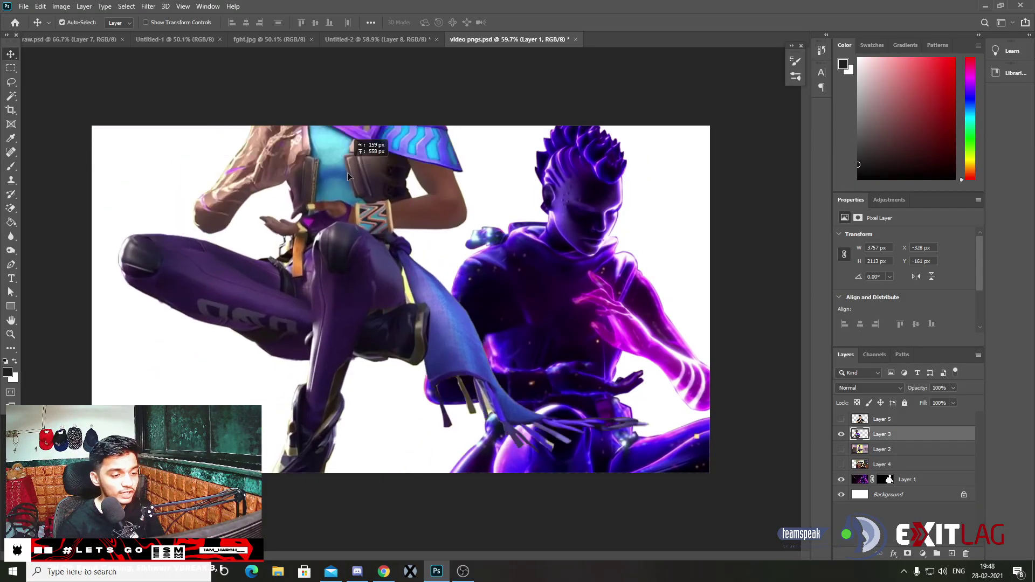
- Lower the woman render on the left and undo the accidental move of the purple figure
drag(347, 175, 298, 354)
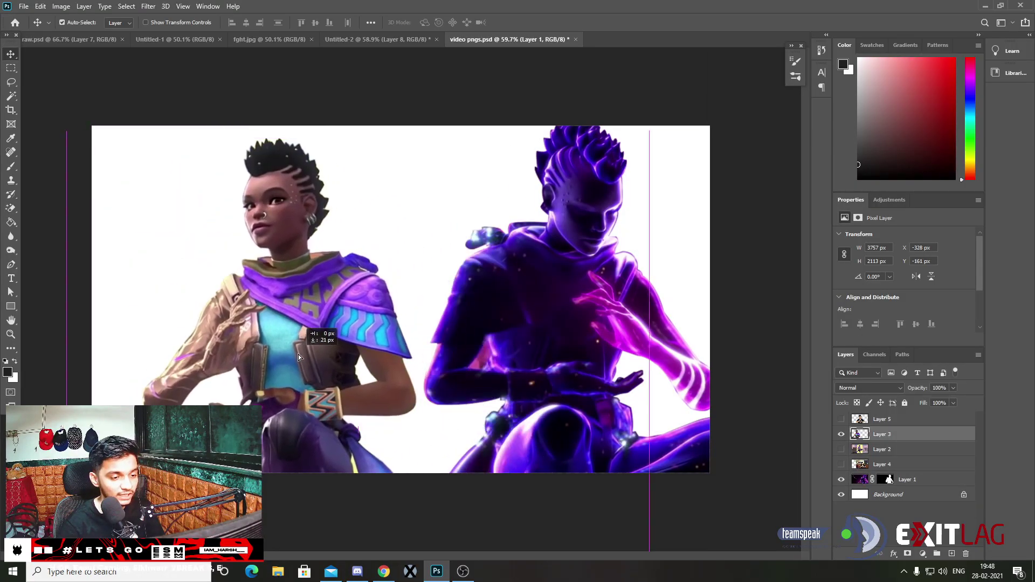
mouse_move(323, 300)
mouse_down()
mouse_move(333, 322)
mouse_move(287, 328)
mouse_up()
drag(520, 342, 431, 157)
key(ctrl+z)
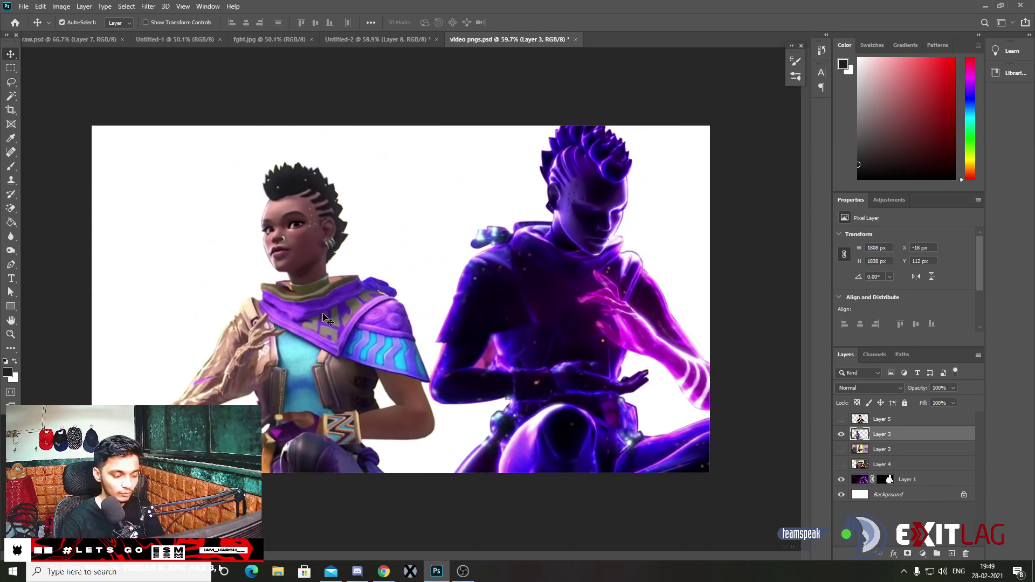
scroll(299, 279, up, 3)
scroll(300, 279, down, 2)
- Fine-tune the woman render's height and nudge the purple figure slightly down and right
drag(312, 350, 304, 245)
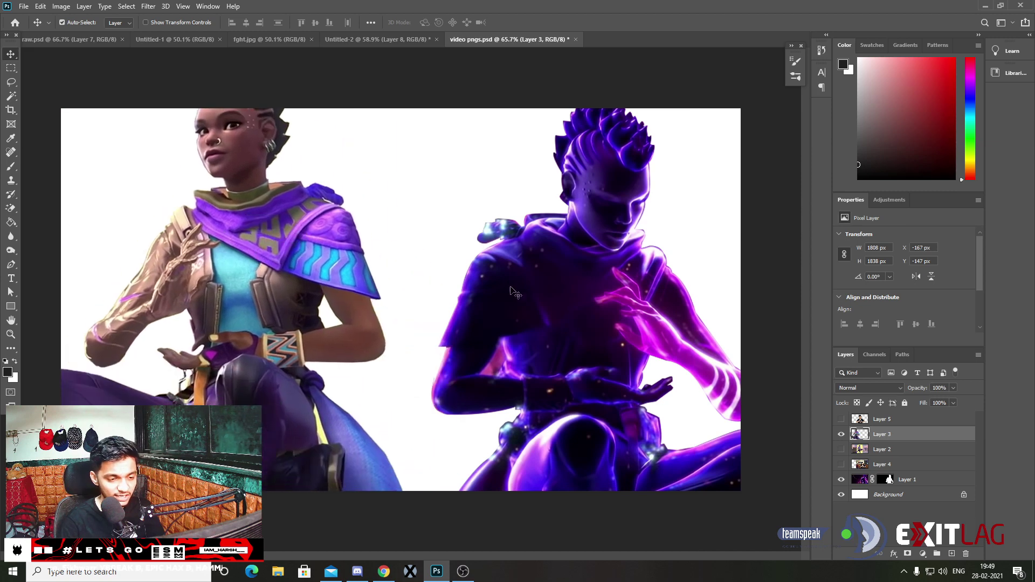
drag(304, 244, 287, 326)
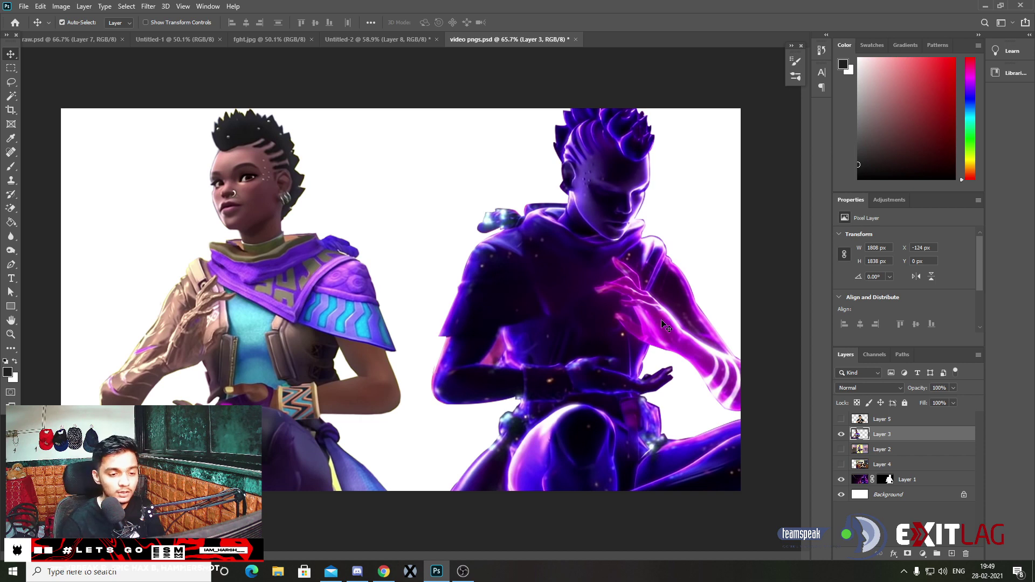
drag(291, 334, 286, 350)
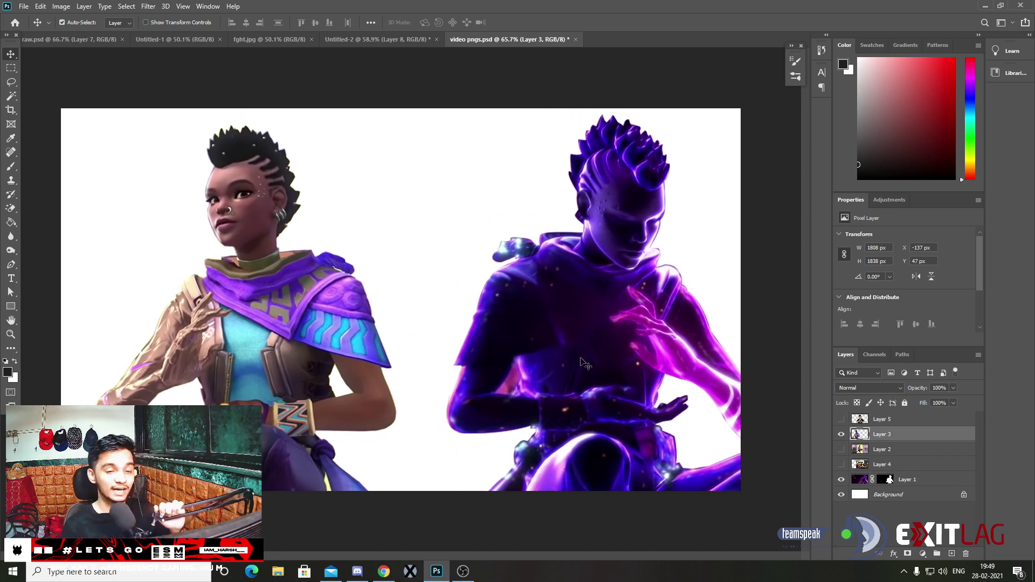
drag(559, 352, 564, 359)
drag(299, 340, 299, 330)
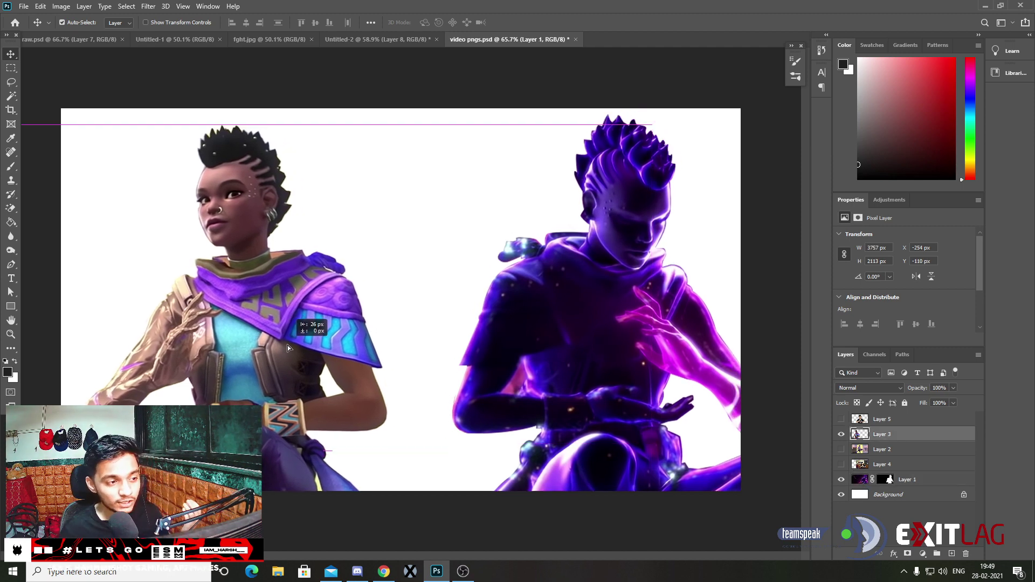
drag(298, 328, 299, 340)
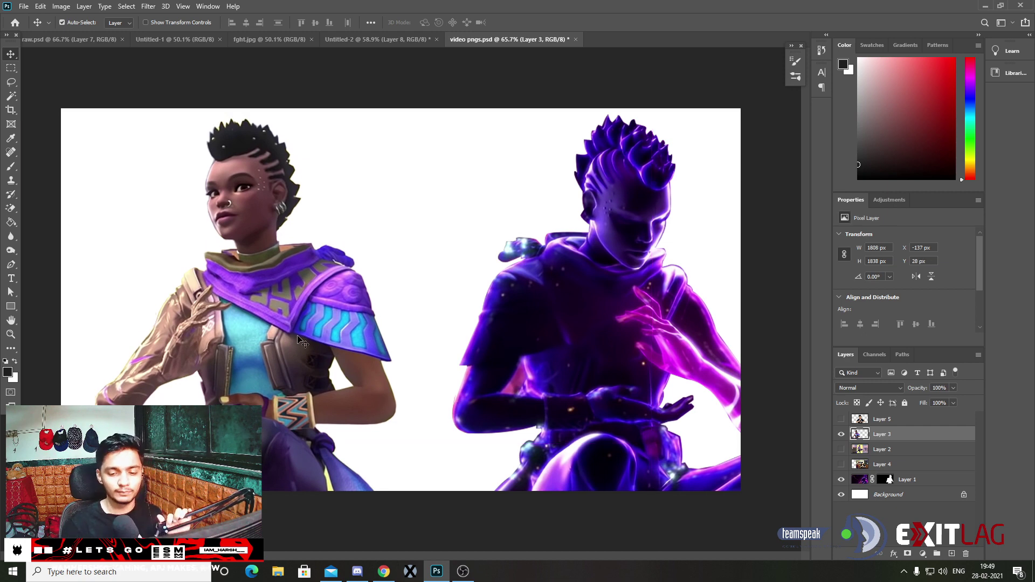
click(841, 421)
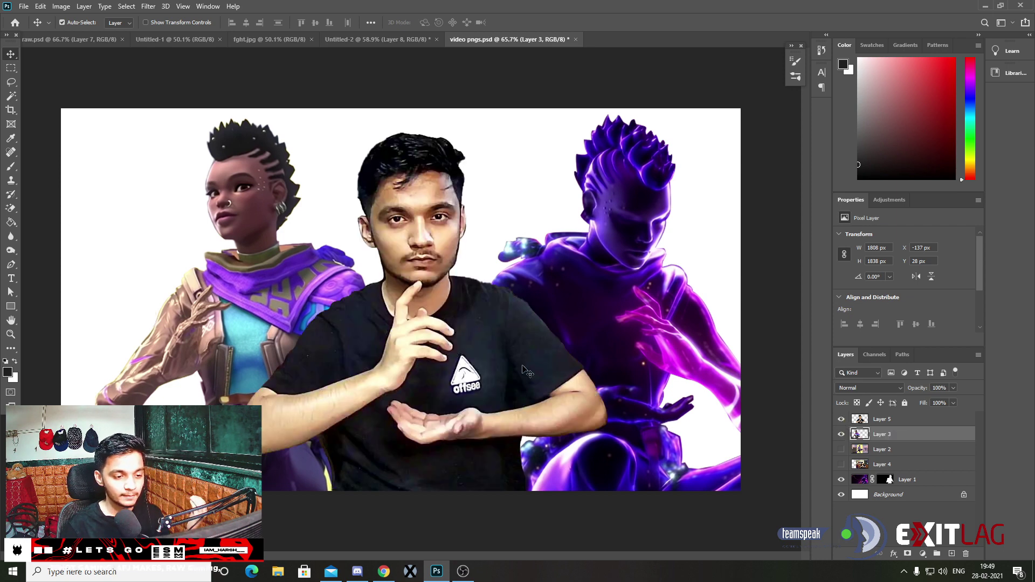
- Make the man's cutout, Layer 5, active, centred between the two Astra renders
click(455, 345)
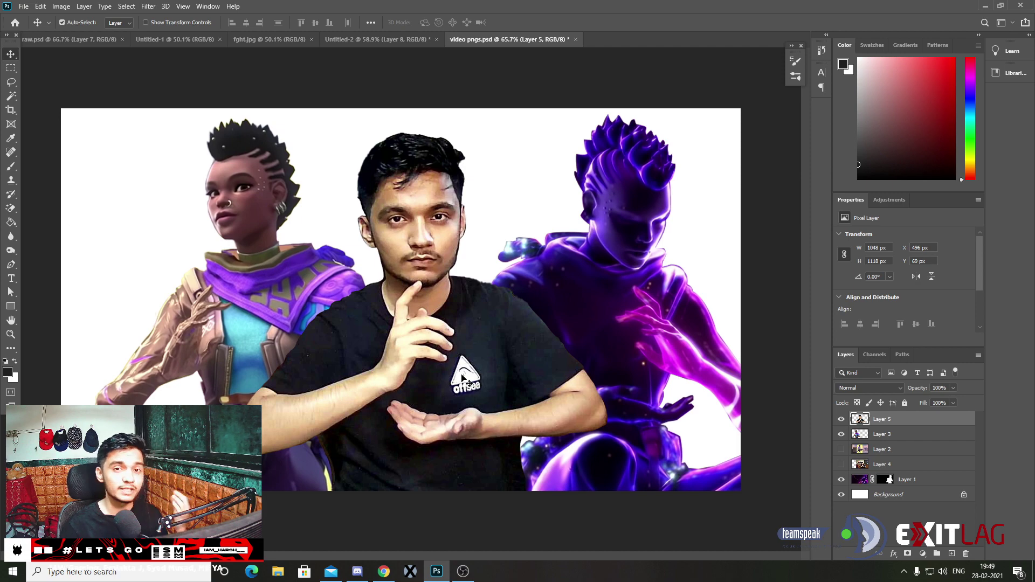
scroll(404, 302, up, 1)
scroll(405, 301, up, 1)
scroll(404, 302, down, 1)
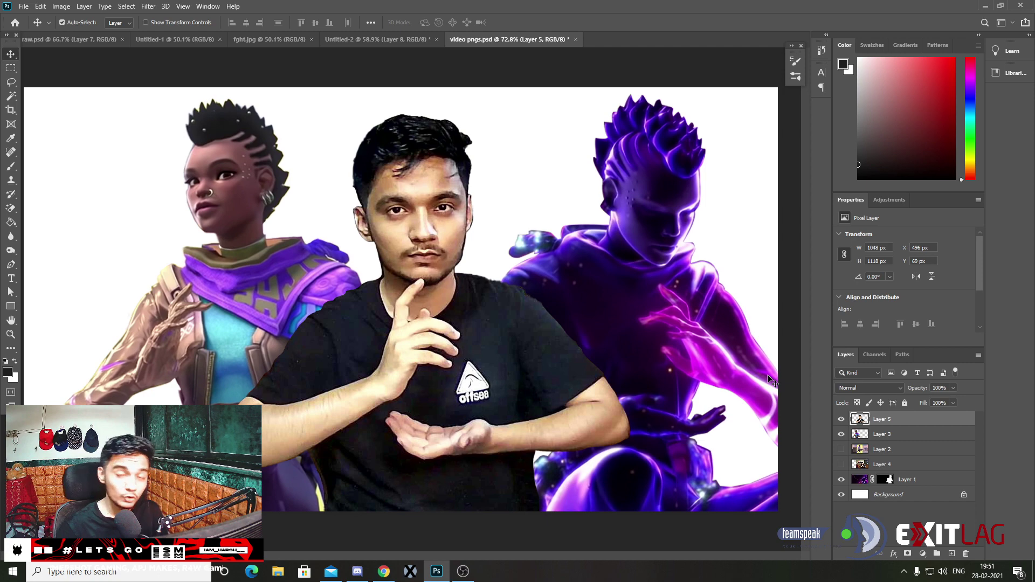
key(ctrl+z)
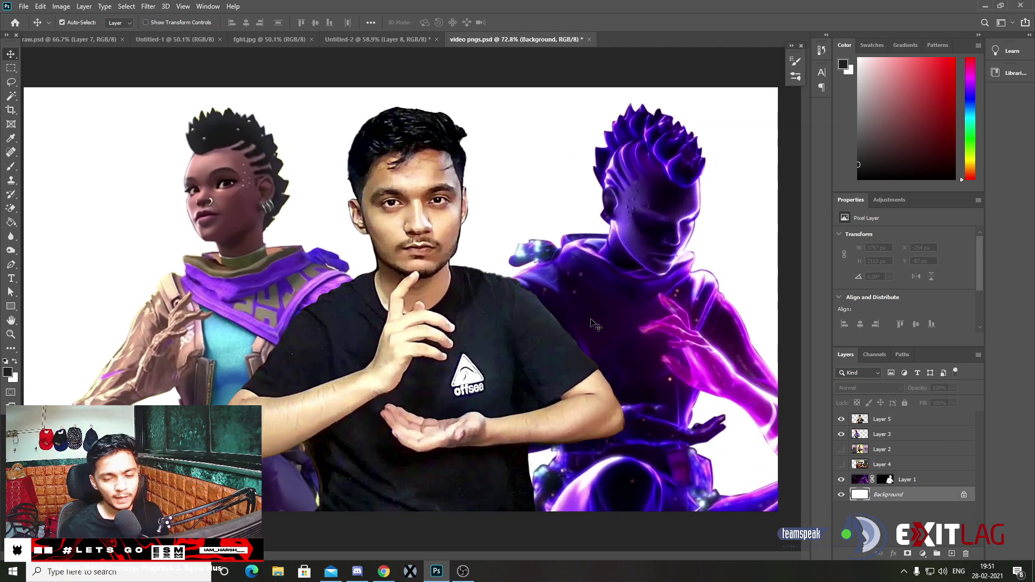
- Show the Astra poster Layer 2 and move it below Layer 1 as the backdrop
scroll(593, 323, down, 2)
click(841, 449)
click(882, 449)
mouse_move(552, 279)
mouse_down()
mouse_move(578, 270)
mouse_move(569, 269)
mouse_up()
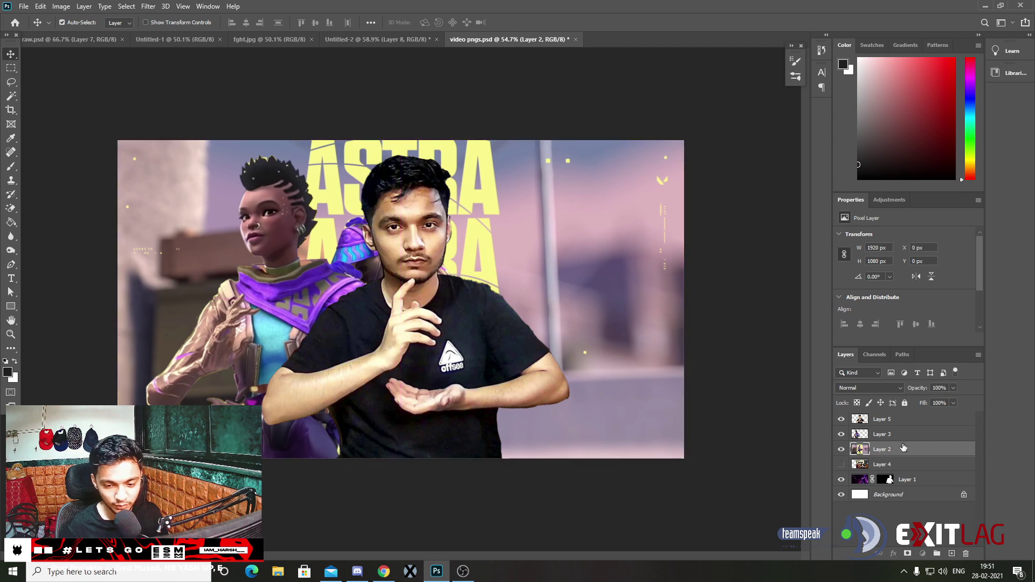
drag(904, 447, 905, 485)
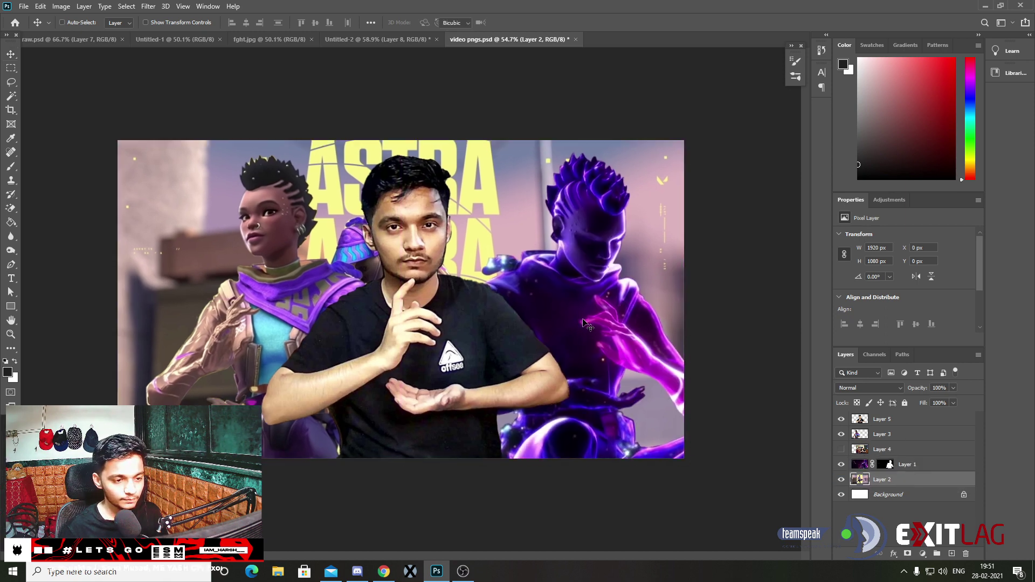
- Scale the Astra backdrop up to about 150% so it fills the canvas
key(ctrl+t)
key(ctrl+minus)
key(ctrl+minus)
mouse_move(535, 302)
mouse_down()
mouse_move(588, 309)
mouse_move(588, 339)
mouse_move(635, 353)
mouse_up()
key(Return)
key(ctrl+0)
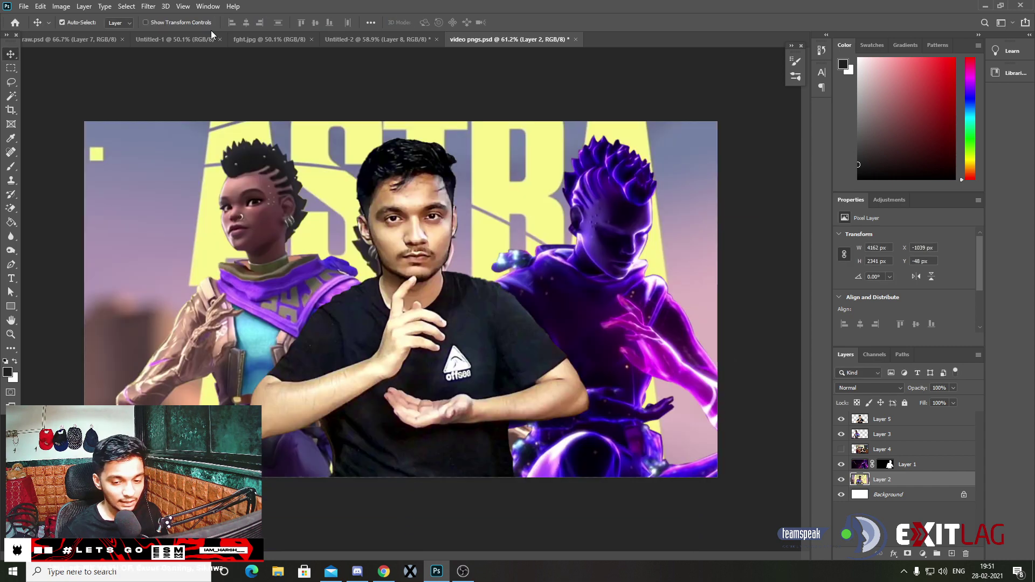
- Apply a Gaussian Blur with a 5.0-pixel radius to the Astra backdrop layer
click(149, 6)
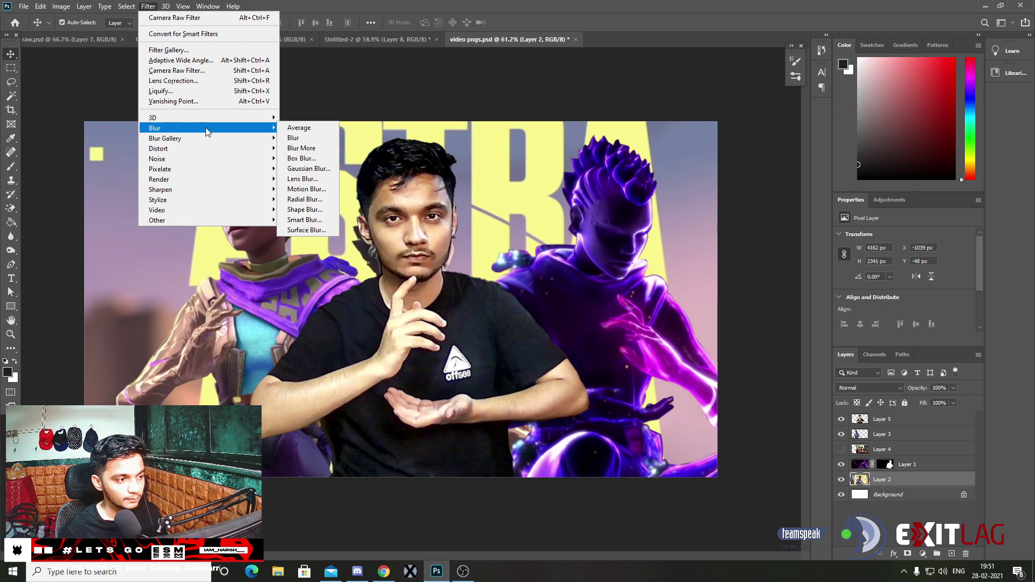
click(312, 168)
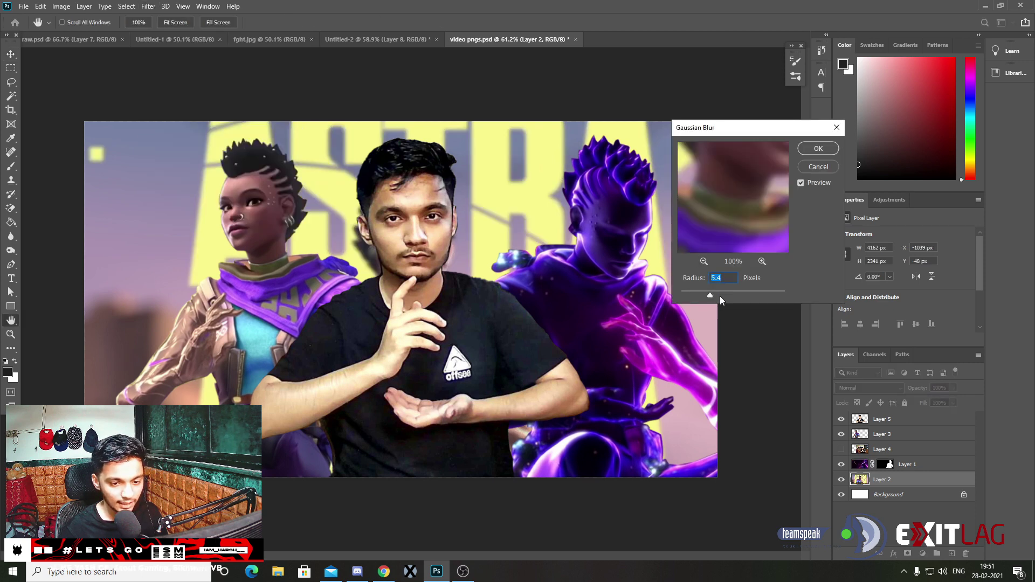
drag(710, 294, 708, 295)
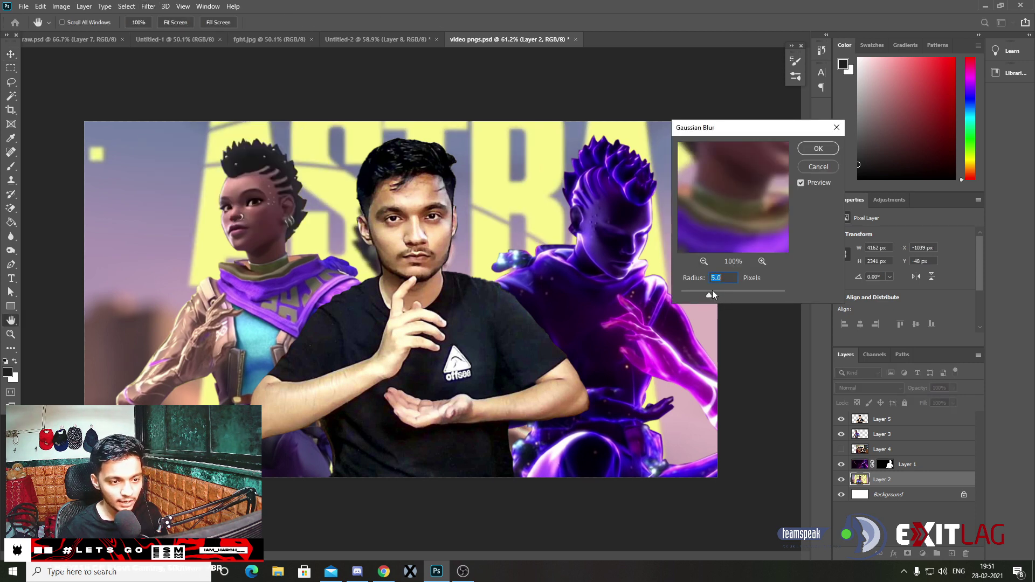
click(807, 154)
key(v)
scroll(529, 257, up, 3)
scroll(530, 257, down, 1)
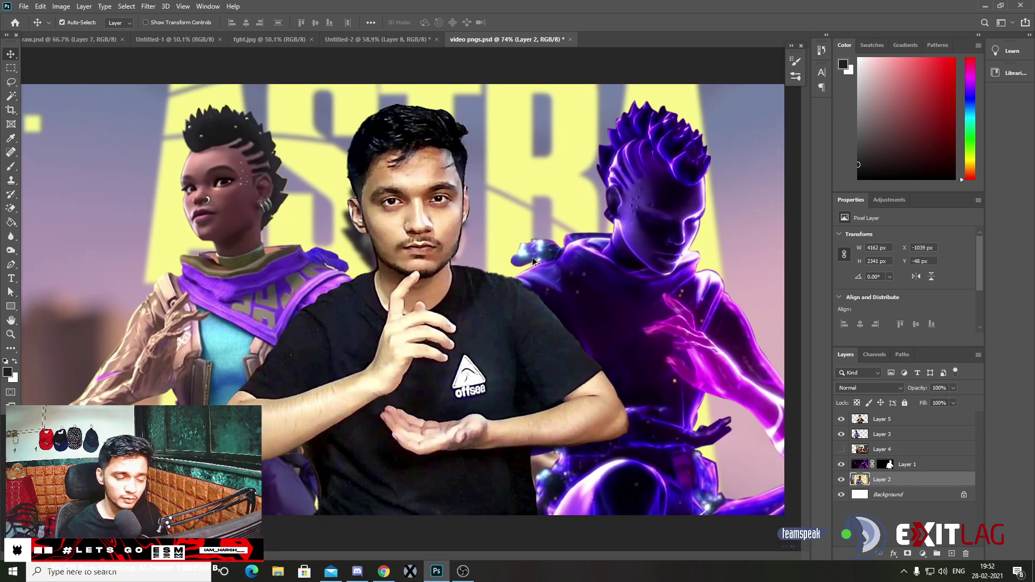
scroll(532, 257, down, 1)
scroll(549, 275, down, 1)
scroll(565, 293, up, 1)
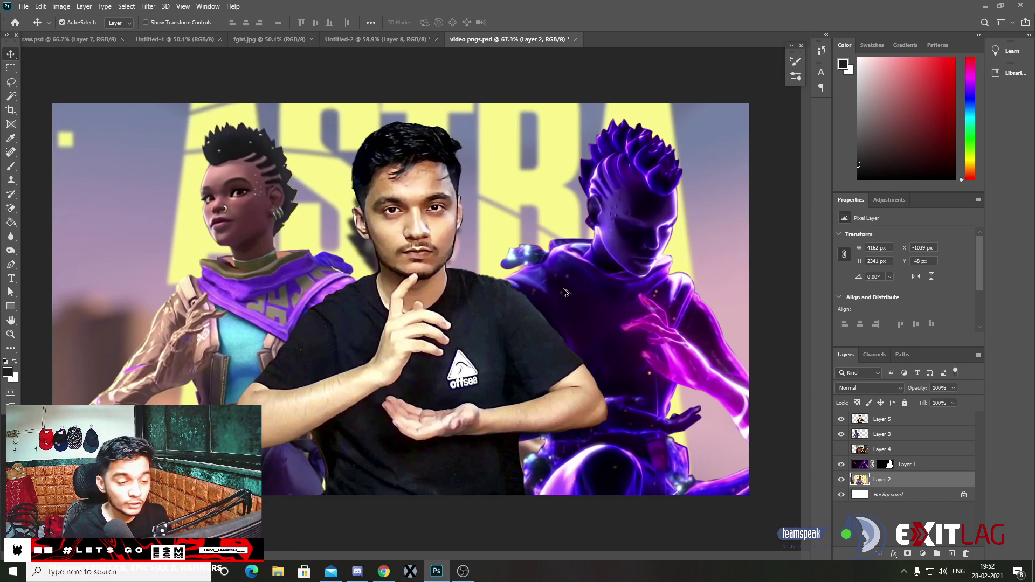
scroll(647, 242, up, 1)
scroll(701, 210, down, 1)
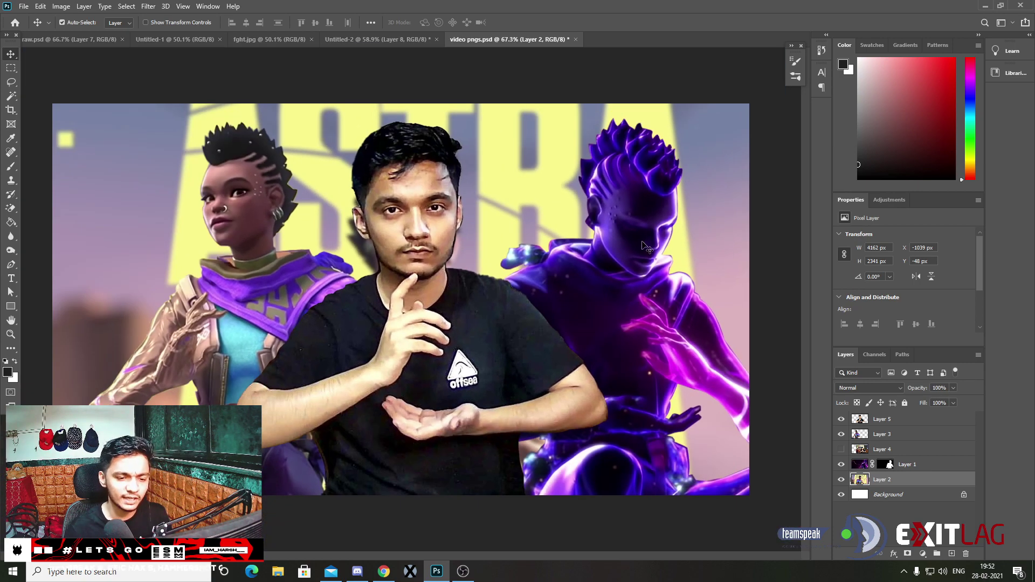
scroll(631, 286, up, 1)
scroll(617, 324, down, 1)
scroll(604, 367, up, 2)
scroll(589, 408, down, 1)
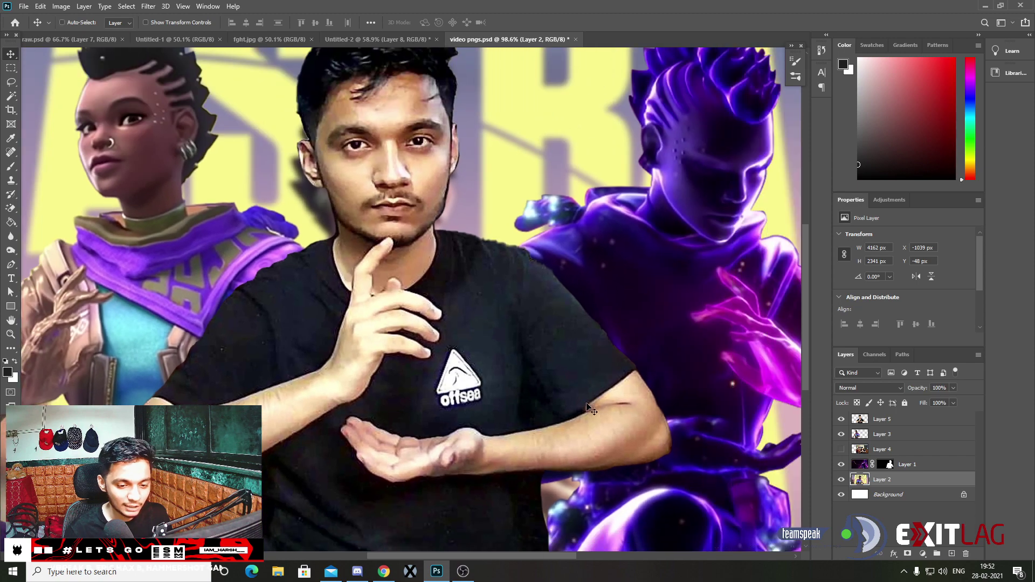
scroll(598, 399, down, 1)
scroll(619, 388, down, 1)
scroll(651, 372, up, 2)
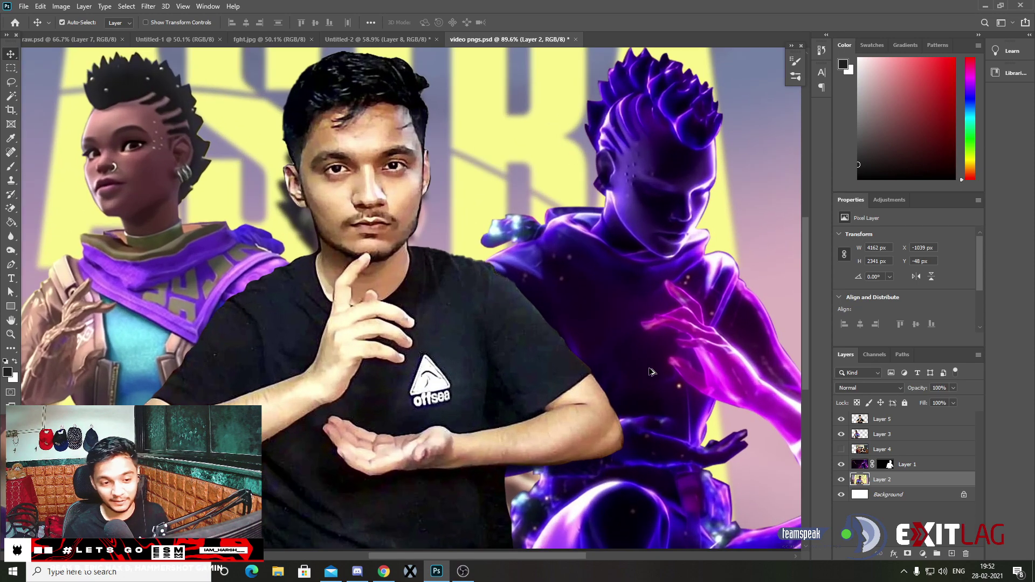
scroll(651, 372, down, 1)
key(p)
scroll(310, 283, up, 1)
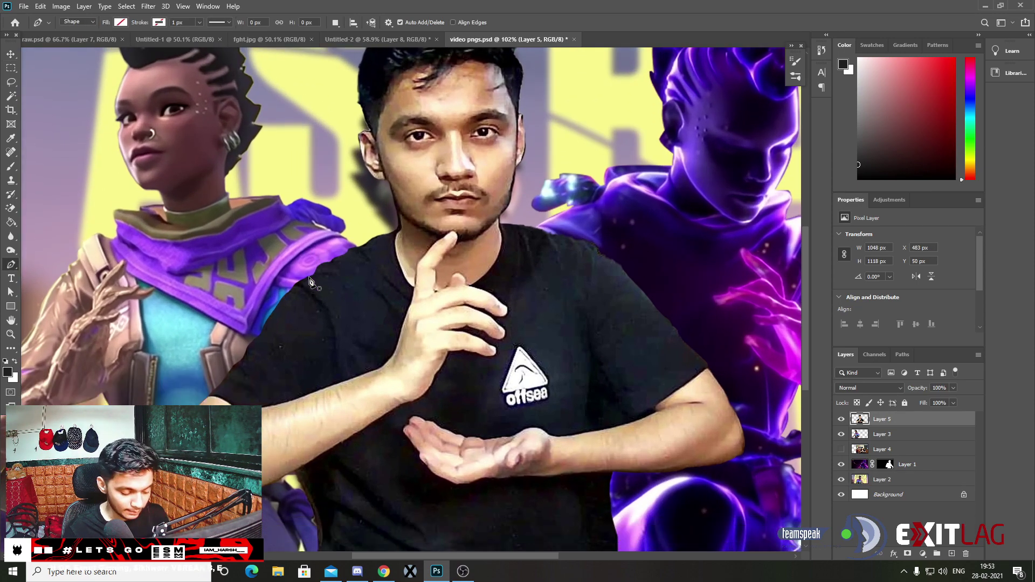
scroll(269, 377, up, 2)
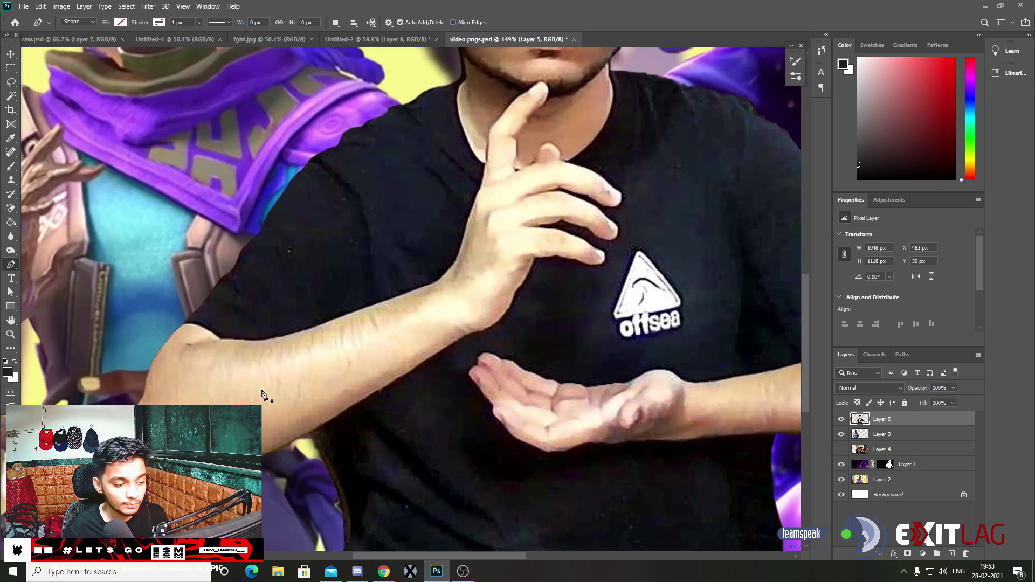
scroll(216, 348, up, 1)
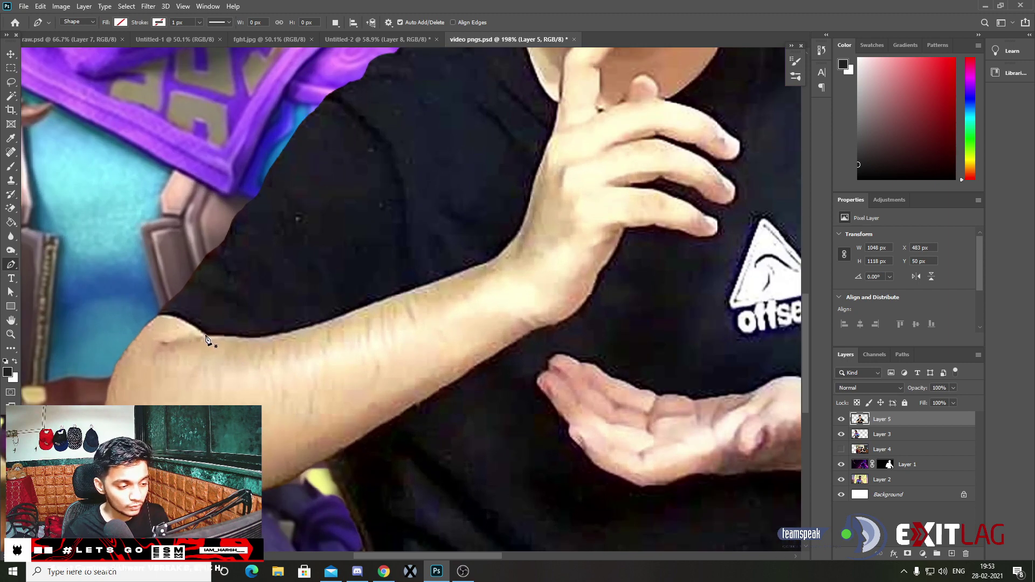
- Trace a Pen path along the man's forearm from the elbow to the wrist
click(204, 335)
drag(258, 335, 250, 353)
click(371, 303)
click(492, 252)
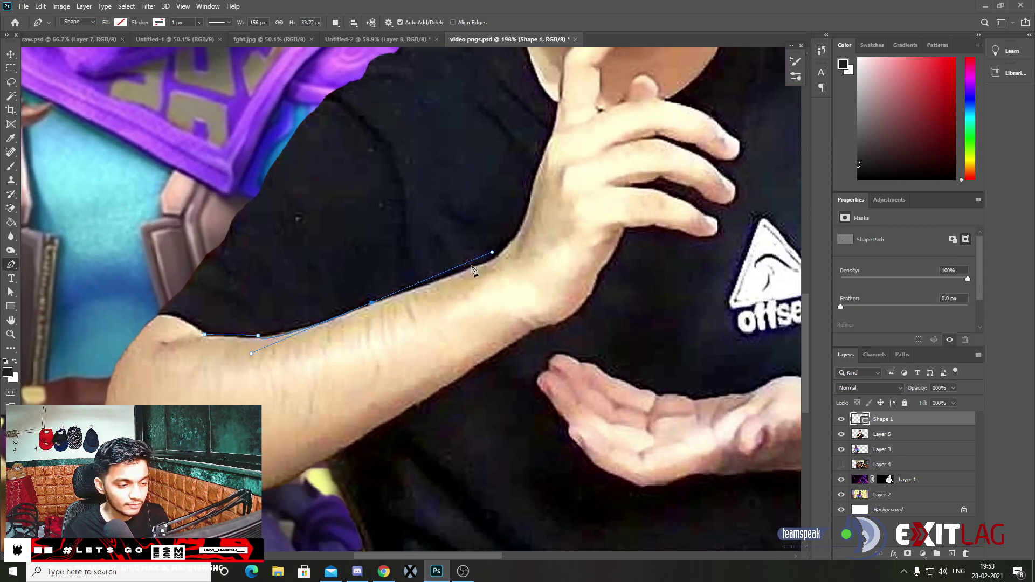
drag(492, 259, 498, 257)
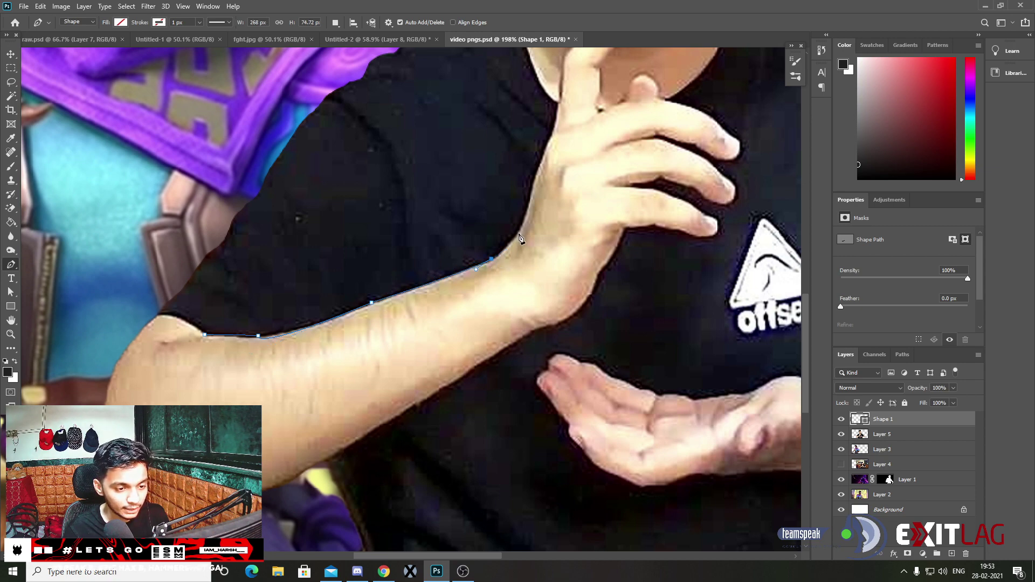
click(532, 188)
scroll(532, 187, up, 2)
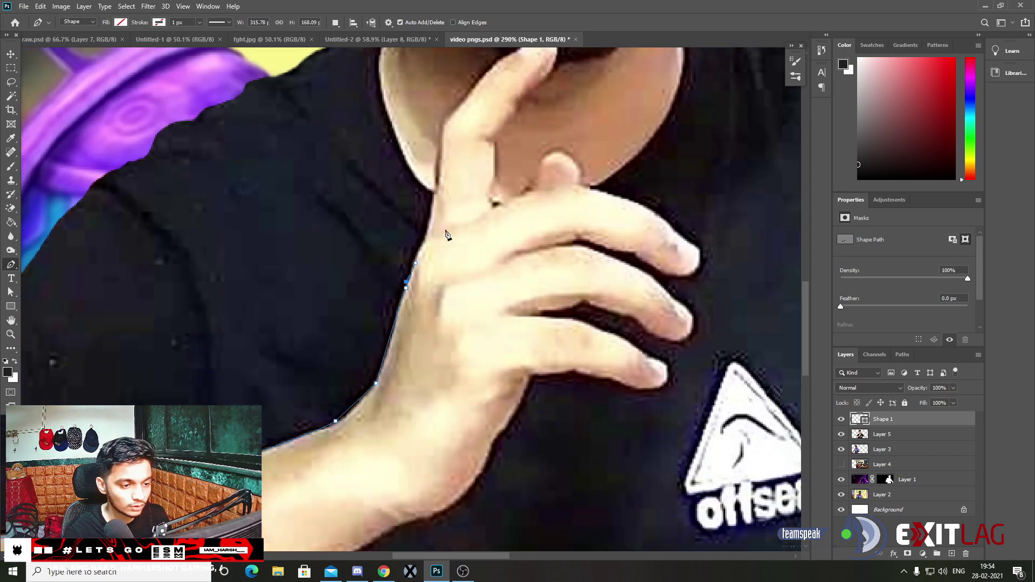
- Trace up the hand and raised finger, close the path, and load it as a selection
click(397, 319)
click(405, 281)
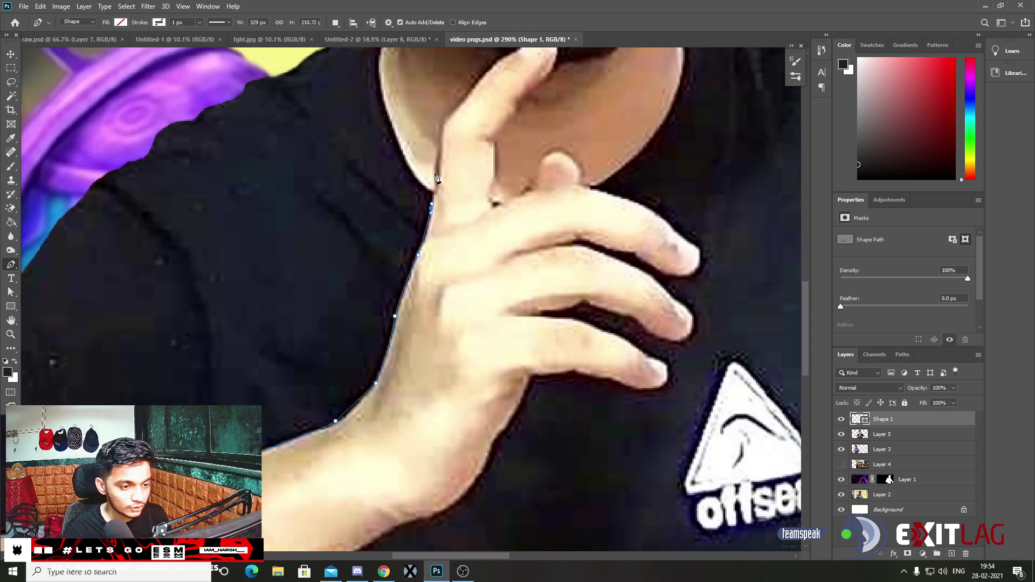
click(434, 191)
click(442, 127)
scroll(442, 127, up, 3)
click(454, 149)
click(473, 130)
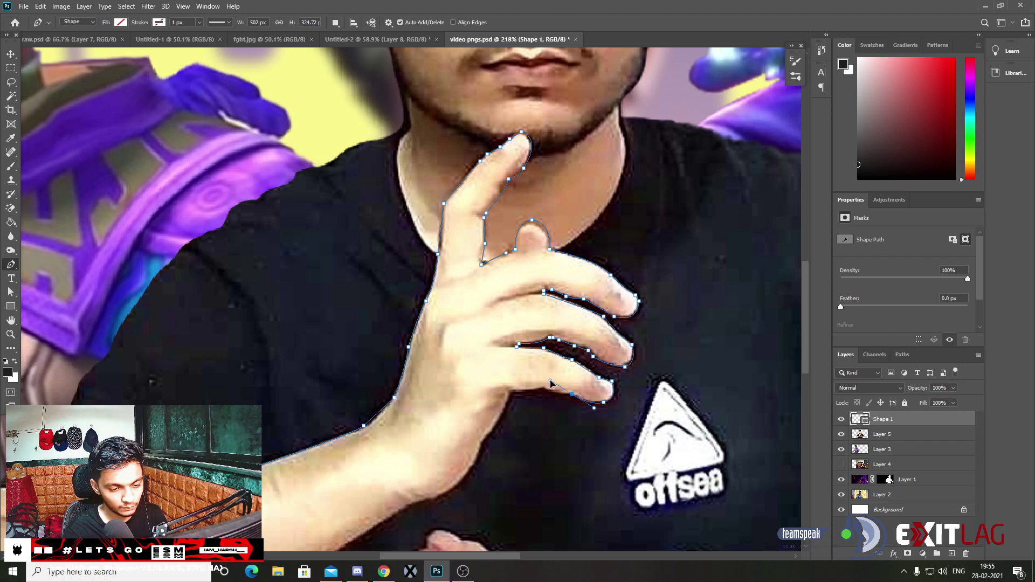
click(488, 389)
key(ctrl+Return)
scroll(488, 389, down, 2)
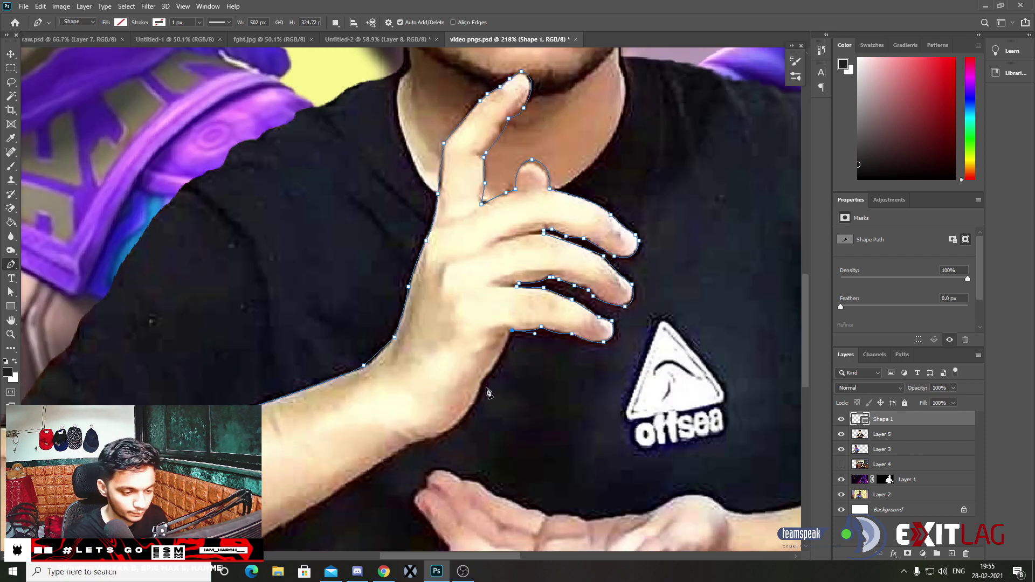
scroll(485, 302, down, 5)
click(921, 435)
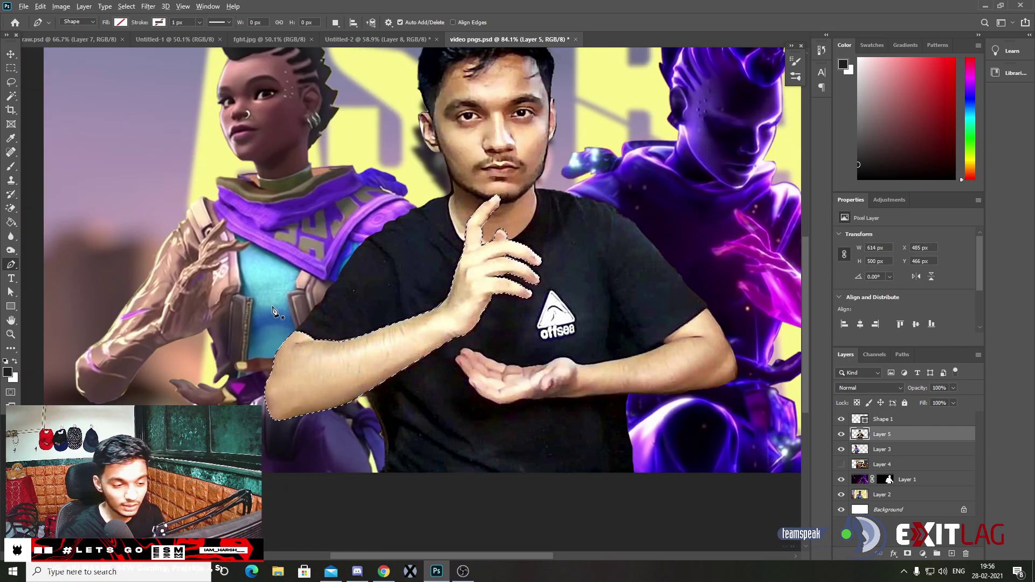
- Inspect the arm selection and make the man's photo, Layer 5, active again
scroll(324, 372, up, 3)
scroll(323, 372, down, 1)
scroll(336, 381, right, 2)
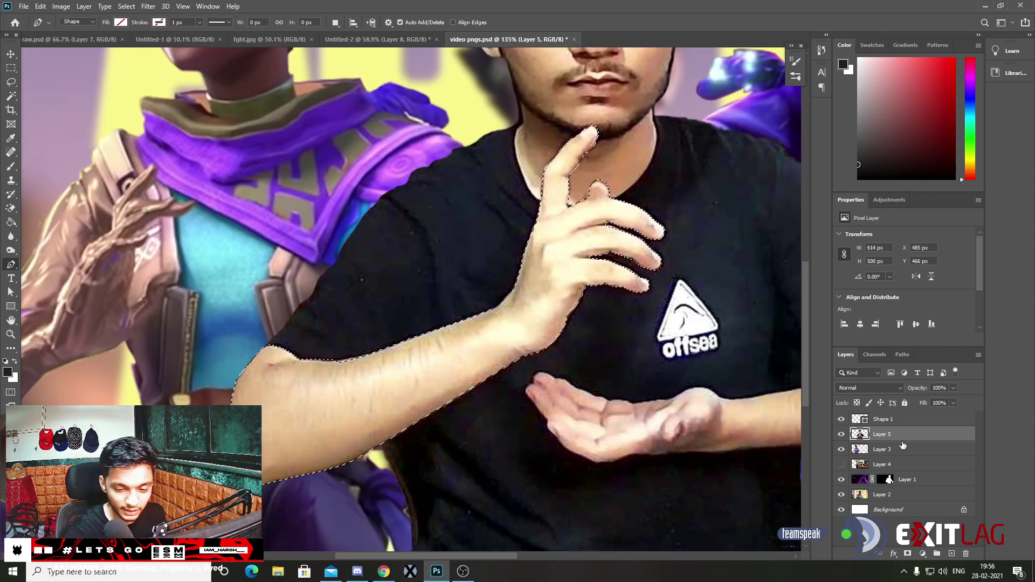
key(alt+bracketright)
scroll(318, 339, up, 2)
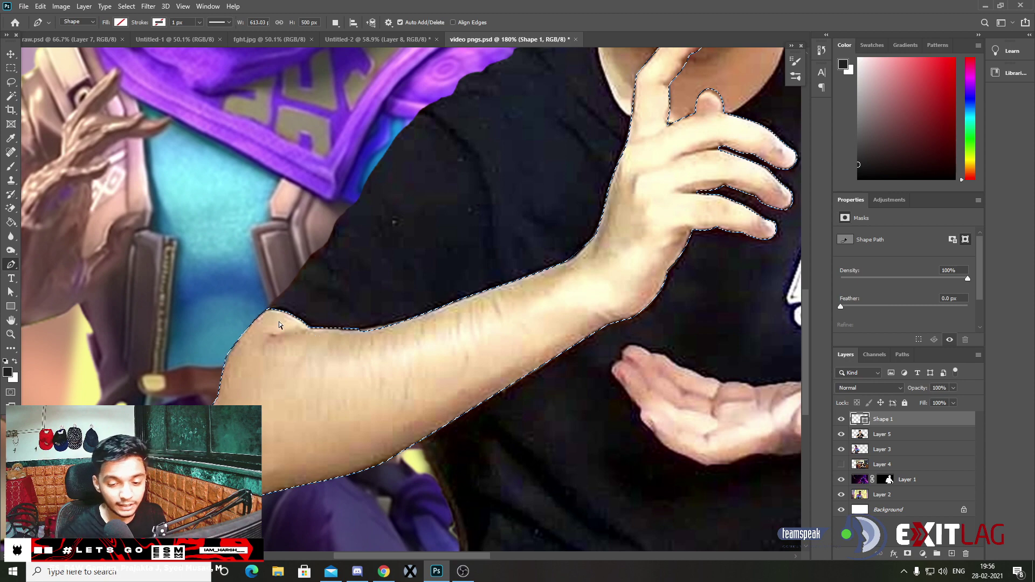
scroll(324, 367, right, 1)
scroll(329, 388, down, 1)
scroll(339, 426, up, 2)
scroll(342, 439, down, 2)
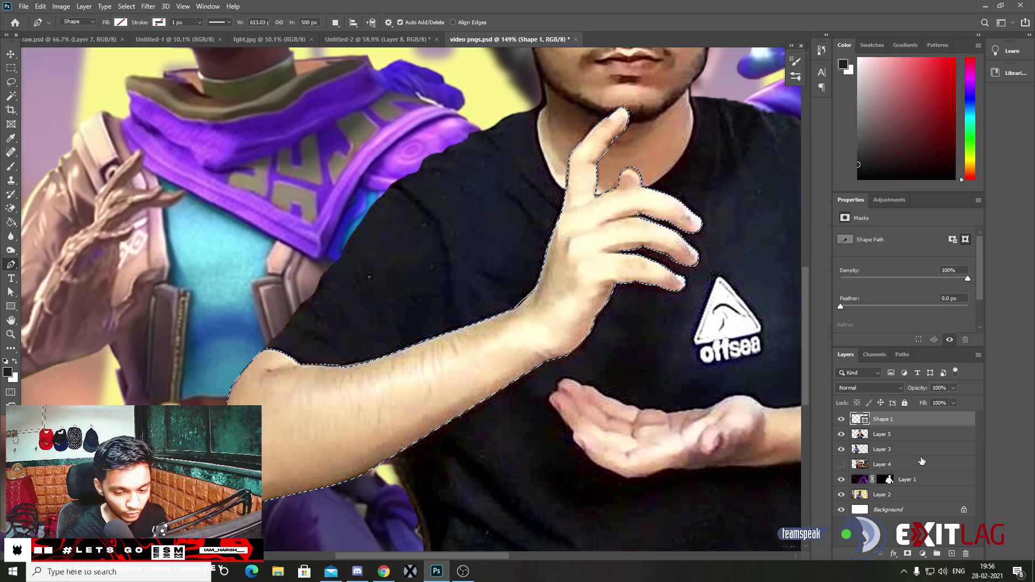
click(846, 438)
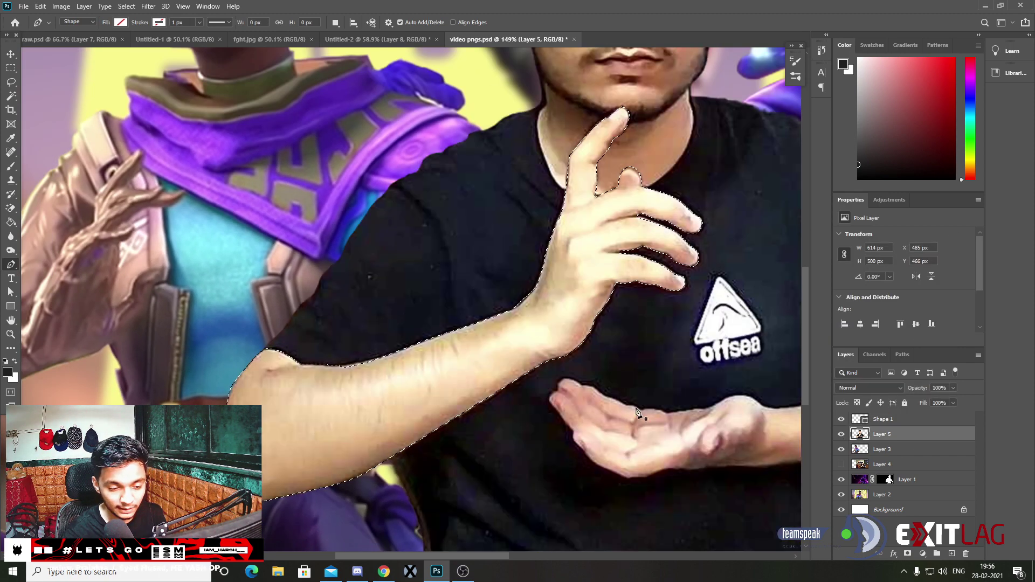
- Copy the selected arm onto new Layer 6 and hide Layer 5 to check it
scroll(585, 269, up, 1)
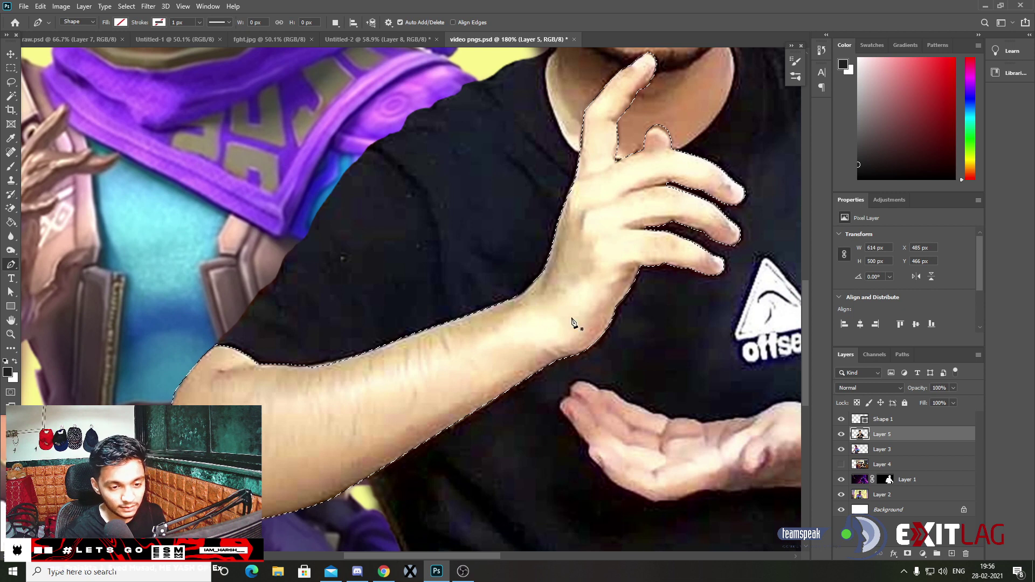
scroll(573, 398, down, 2)
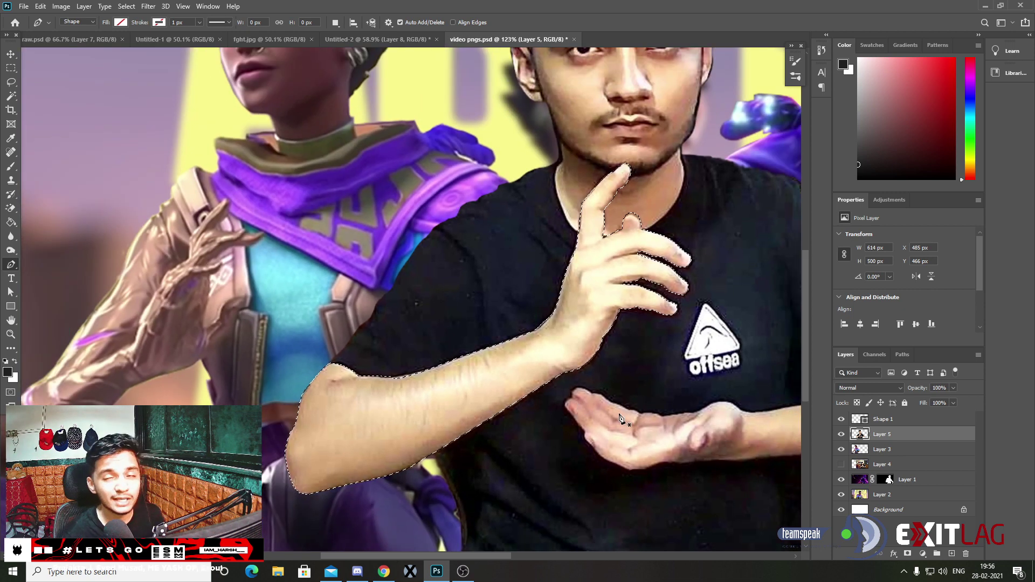
key(ctrl+j)
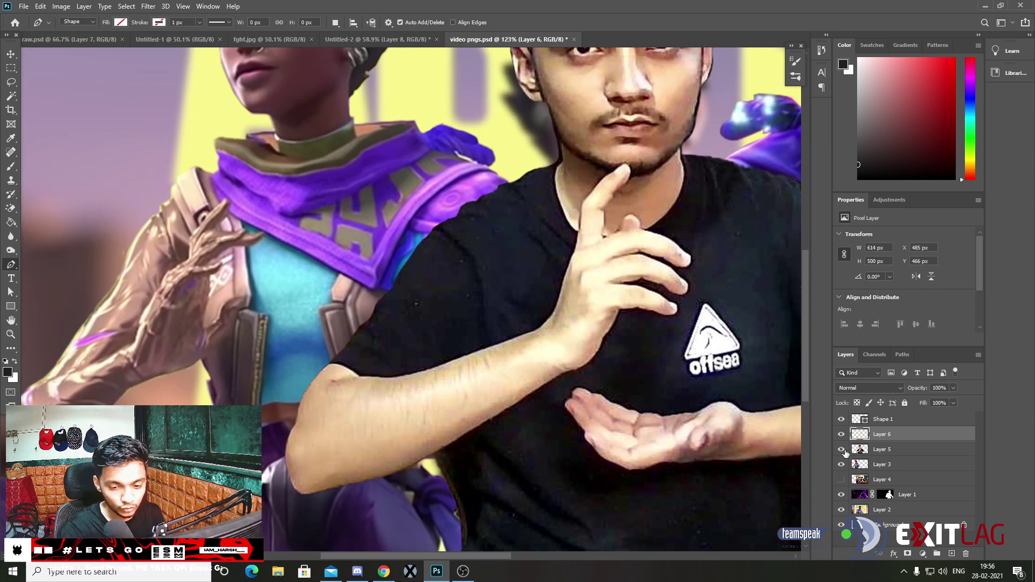
click(841, 449)
key(v)
key(alt+bracketright)
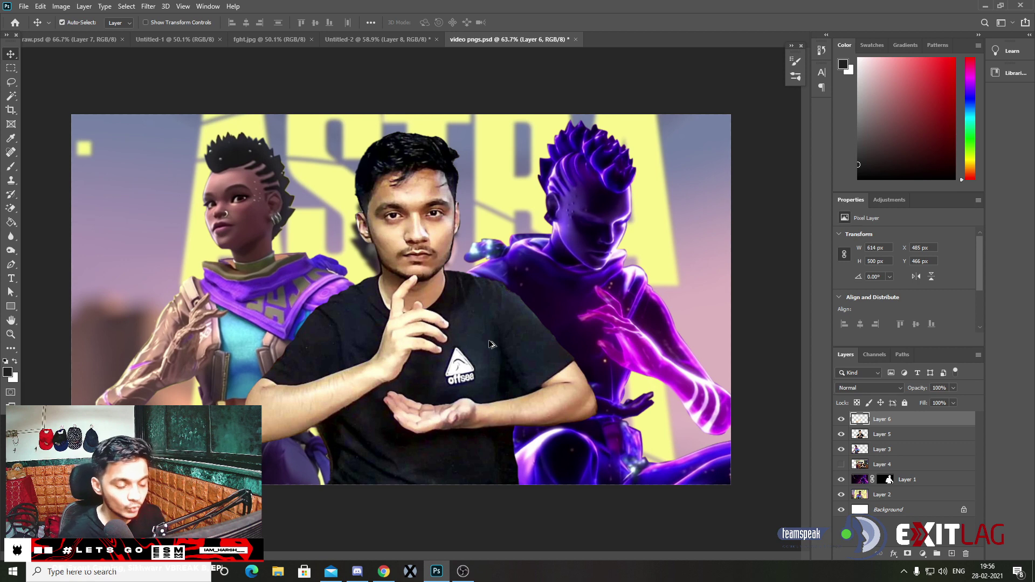
scroll(399, 328, up, 1)
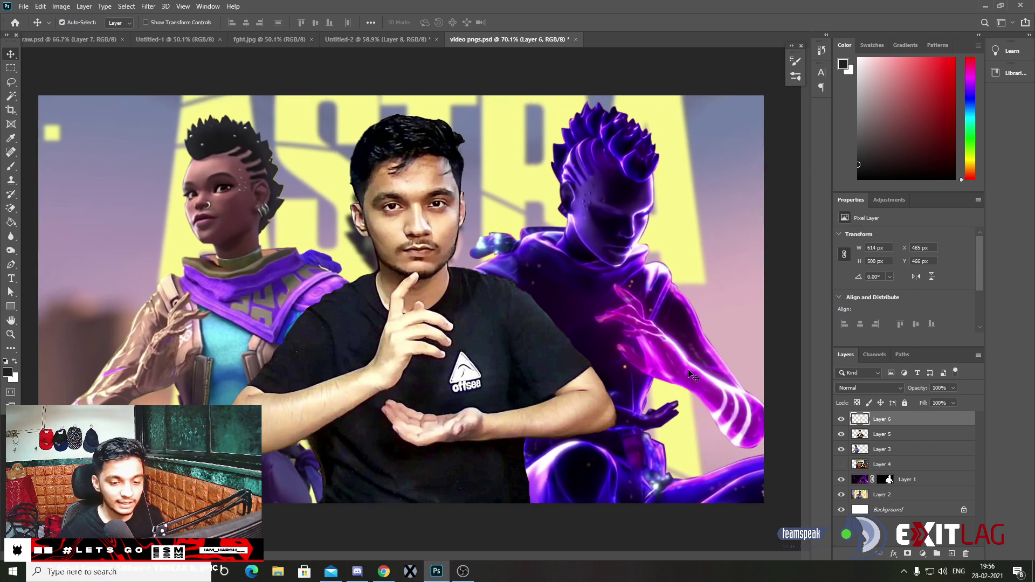
- Add a Hue/Saturation adjustment clipped to the arm layer, Layer 6
click(890, 200)
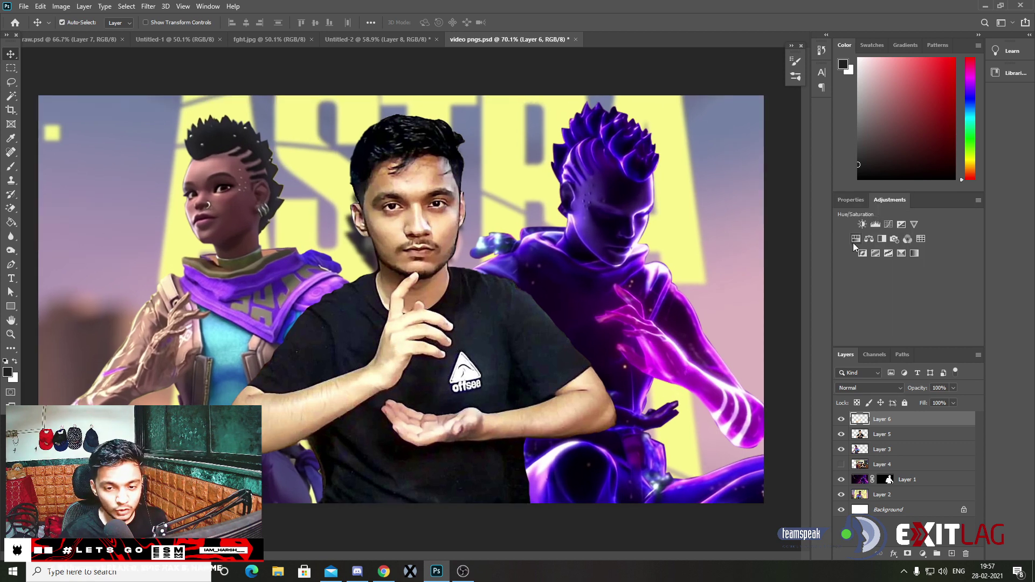
click(852, 243)
click(905, 341)
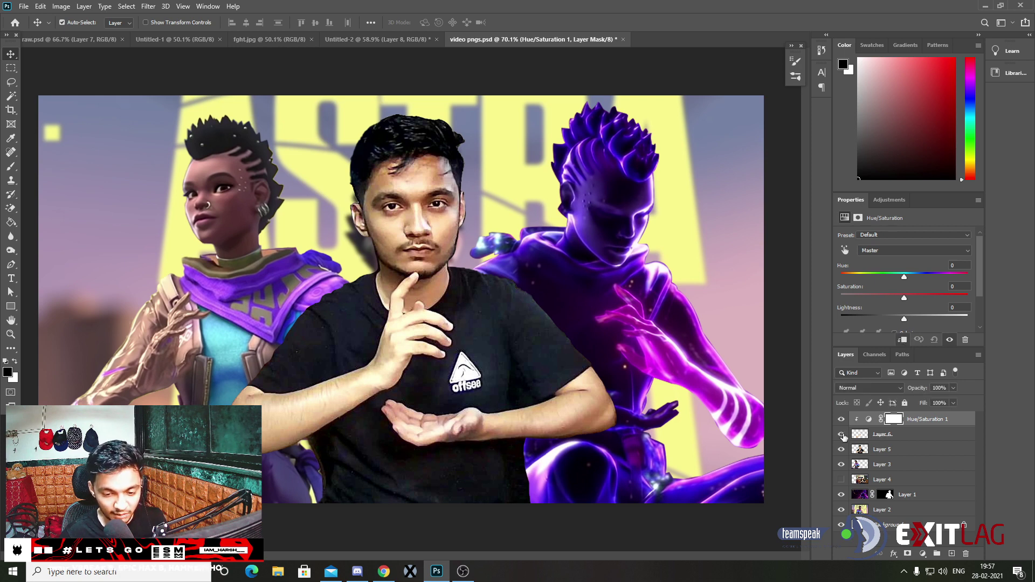
- Set Hue -91, Saturation +81 and Lightness -10 to tint the arm magenta
drag(905, 275, 881, 273)
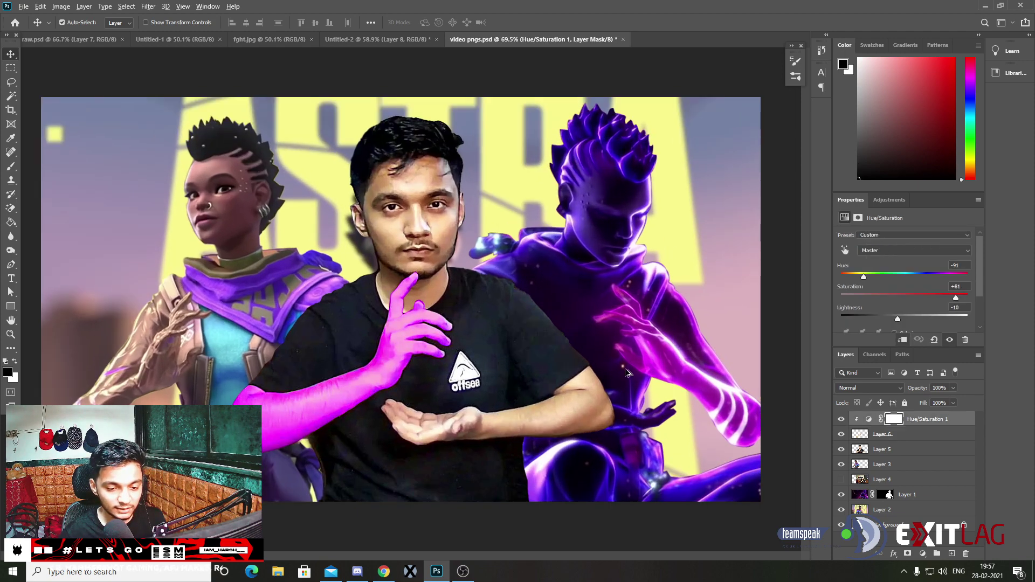
scroll(627, 372, up, 3)
scroll(627, 372, up, 5)
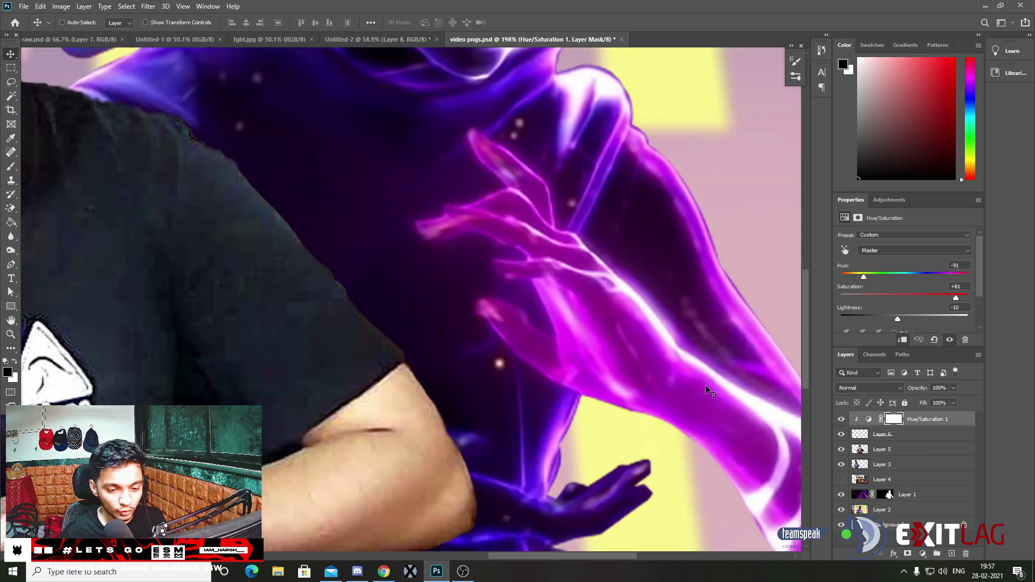
scroll(561, 273, up, 1)
scroll(534, 269, down, 2)
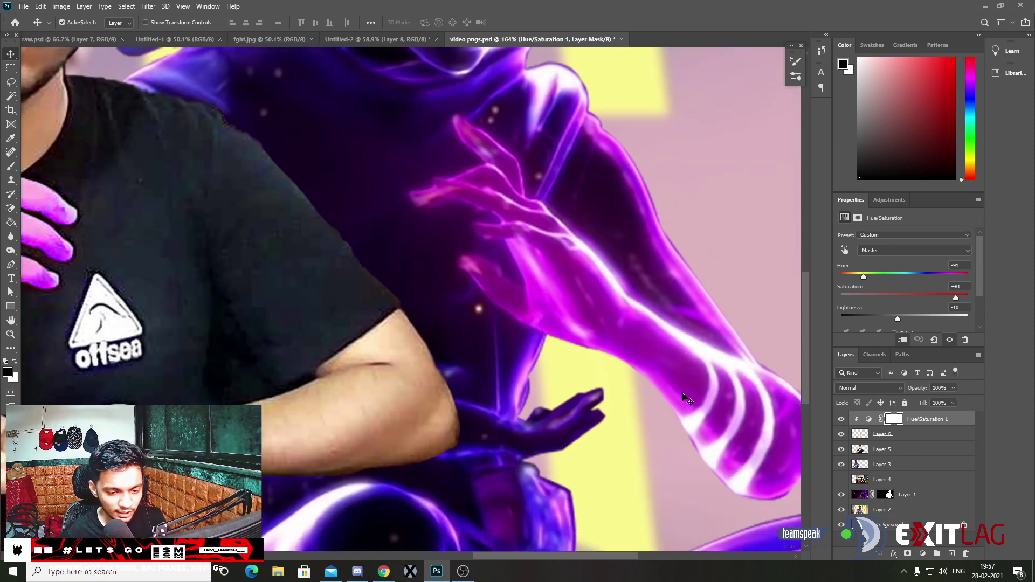
scroll(477, 268, up, 2)
scroll(548, 331, down, 1)
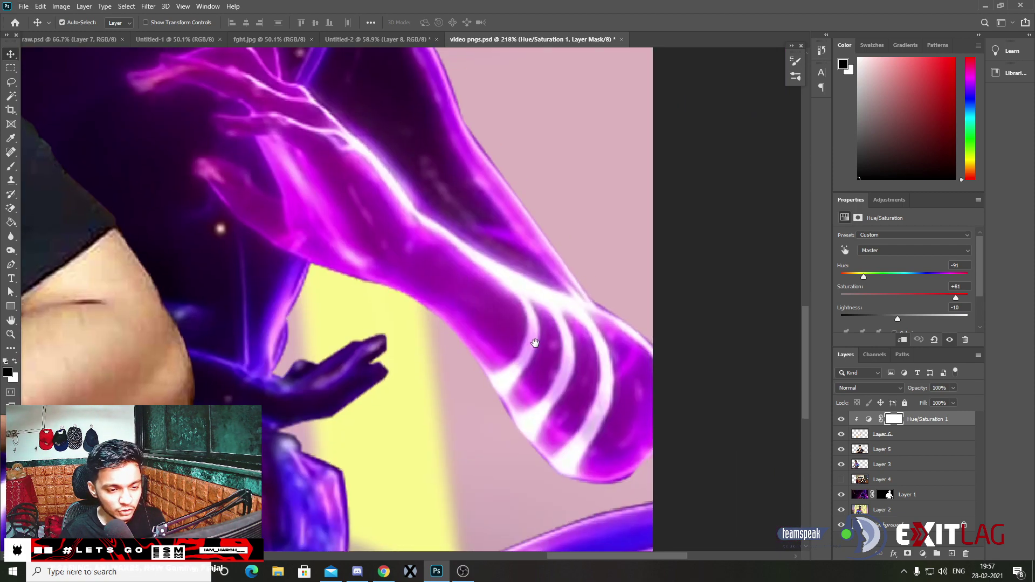
scroll(548, 331, down, 2)
scroll(548, 330, down, 3)
scroll(647, 401, up, 4)
click(647, 401)
scroll(646, 396, down, 3)
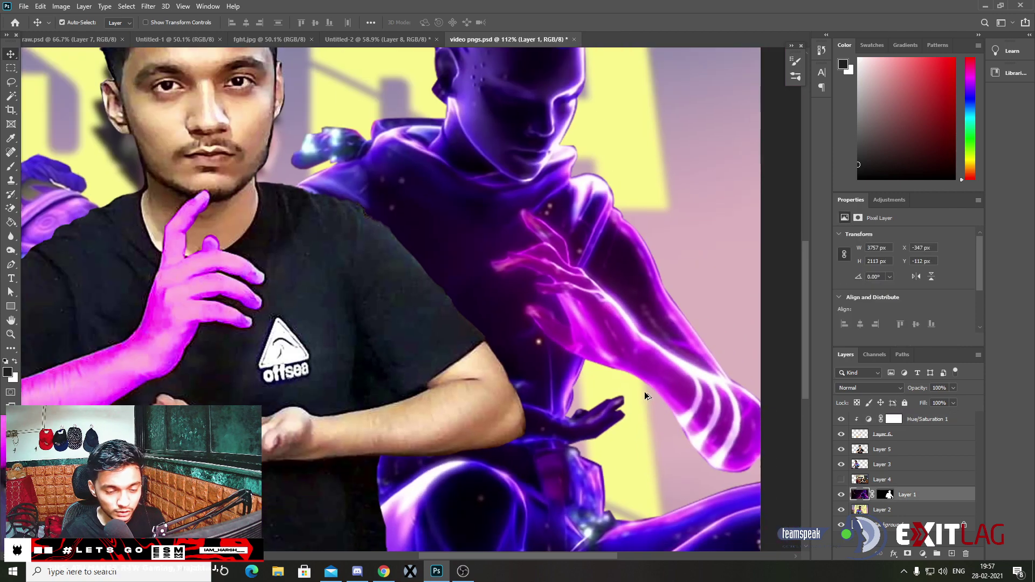
- Lasso a glowing forearm patch, copy it to a new top layer, and move it toward the man
scroll(645, 391, up, 2)
scroll(652, 392, up, 2)
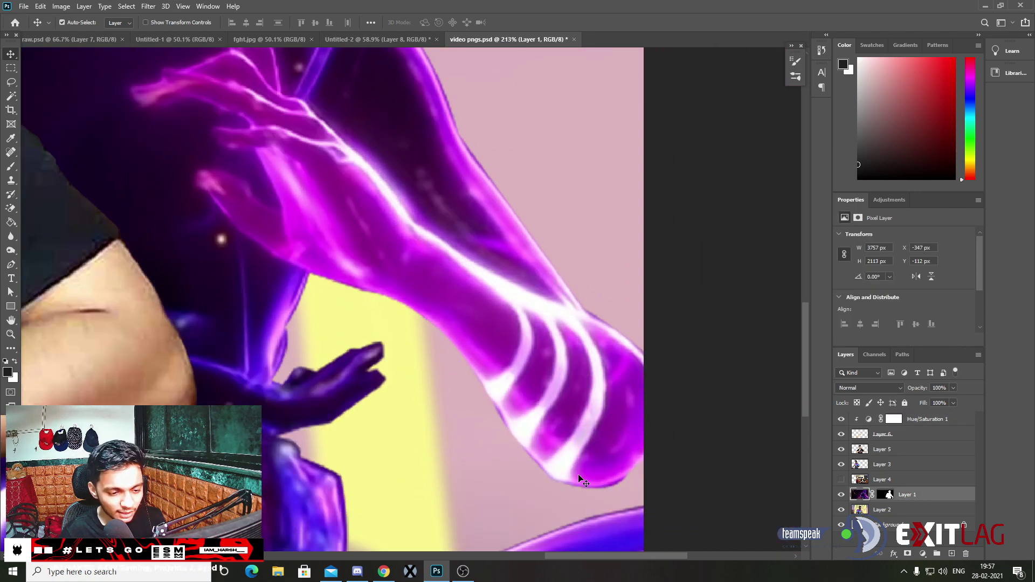
scroll(582, 343, down, 5)
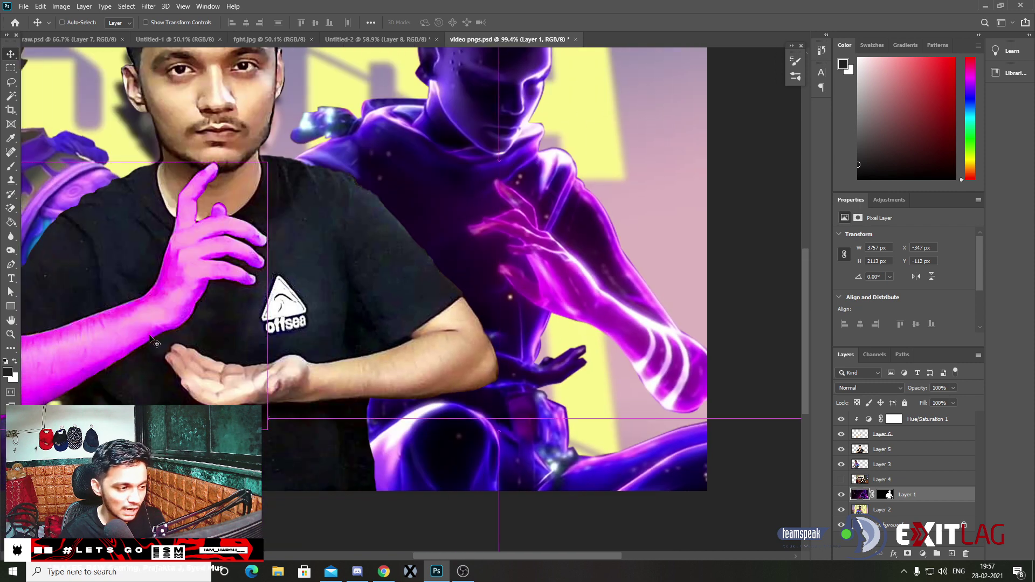
key(l)
scroll(521, 426, up, 4)
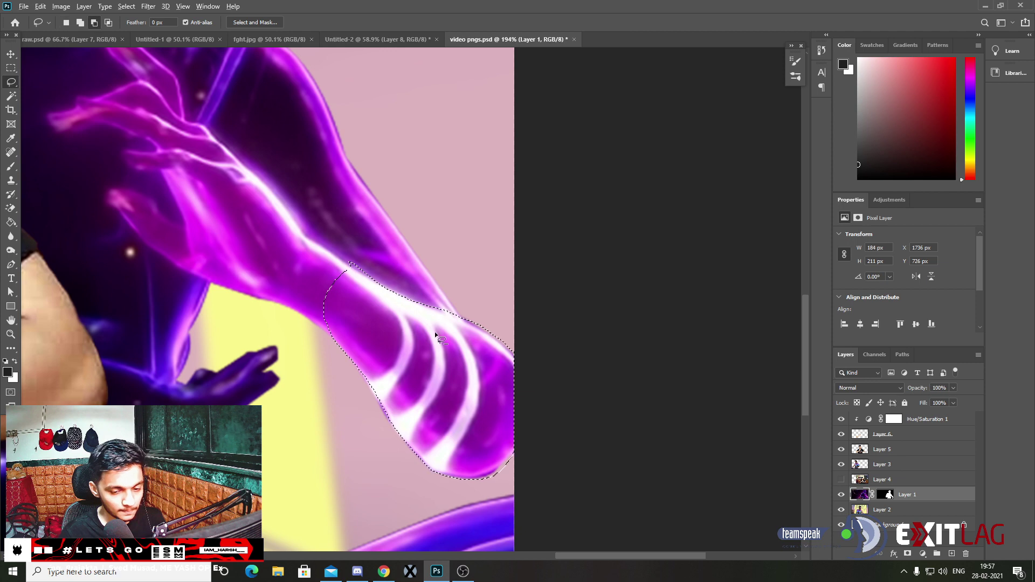
key(ctrl+j)
scroll(429, 326, down, 5)
key(ctrl+t)
mouse_move(386, 353)
mouse_down()
mouse_move(495, 353)
mouse_move(404, 353)
mouse_up()
mouse_move(884, 434)
mouse_down()
mouse_move(896, 433)
mouse_move(895, 415)
mouse_up()
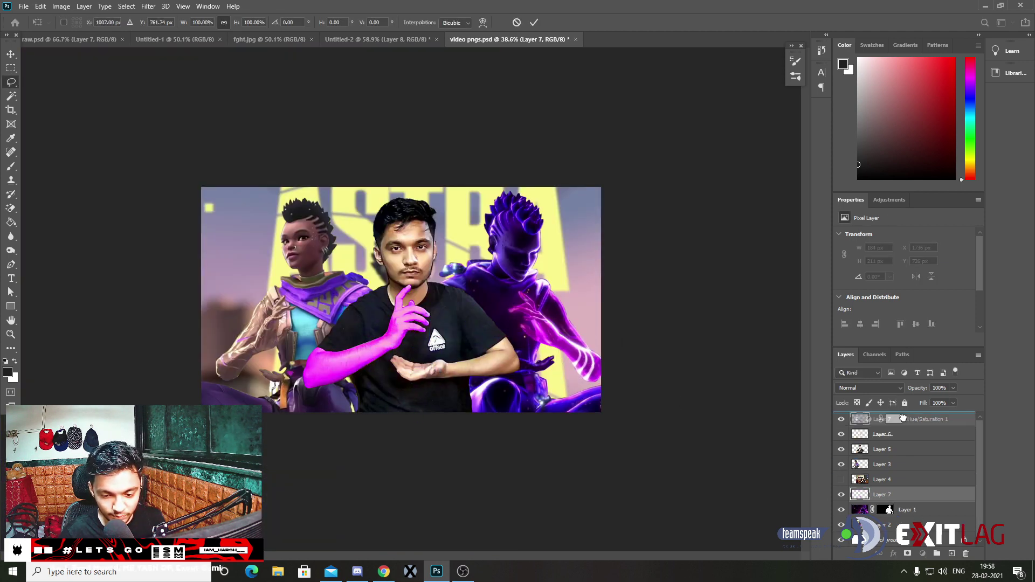
- Position the glowing patch onto the man's forearm, undoing a trial flip and rotation
right_click(405, 345)
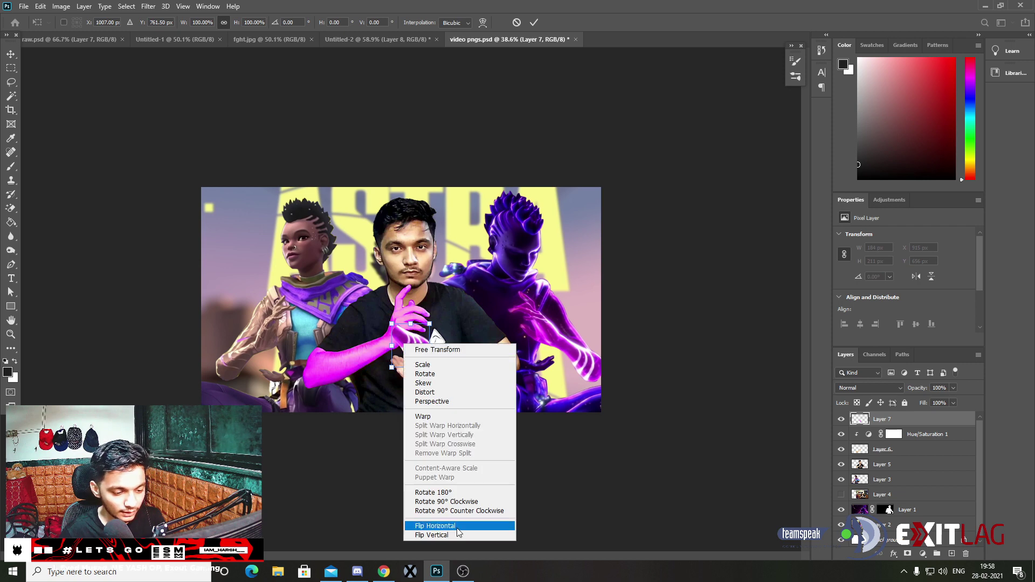
click(431, 535)
mouse_move(410, 345)
mouse_down()
mouse_move(334, 364)
mouse_move(371, 393)
mouse_up()
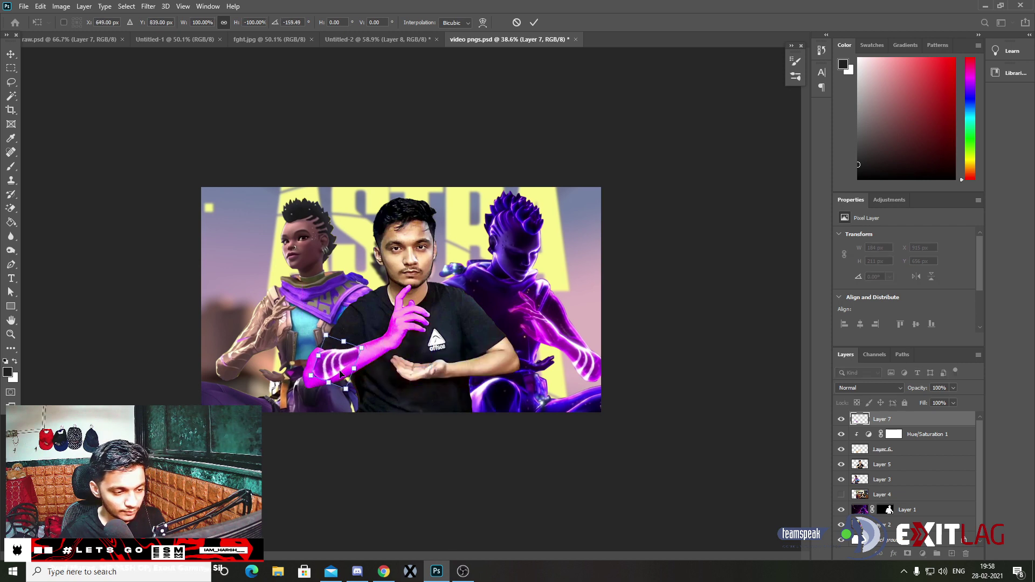
key(ctrl+z)
key(ctrl+z)
key(ctrl+z)
drag(338, 361, 345, 367)
key(Return)
- Set the glowing patch layer's blend mode to Overlay
key(l)
scroll(401, 299, up, 3)
click(882, 387)
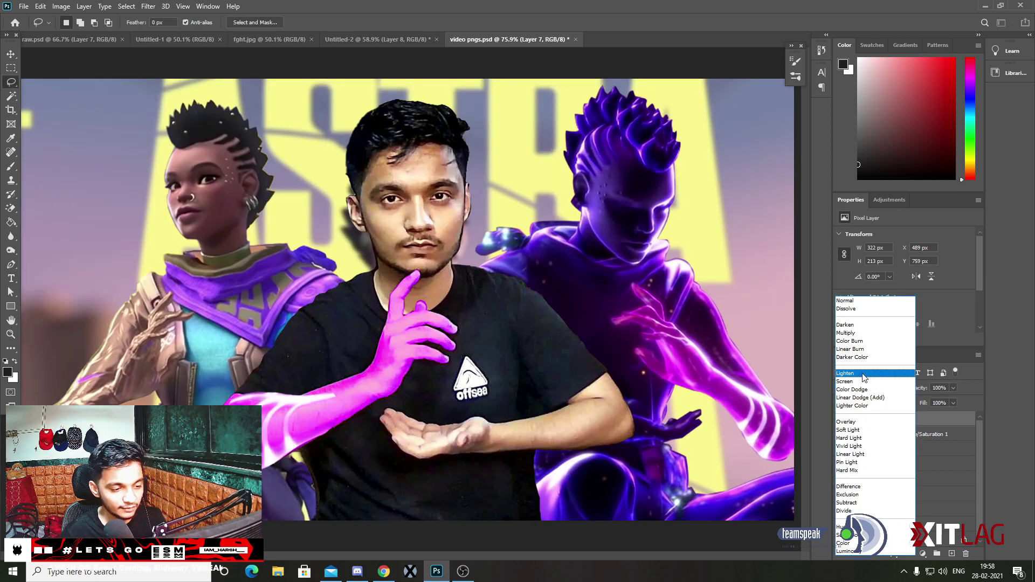
key(Escape)
click(906, 431)
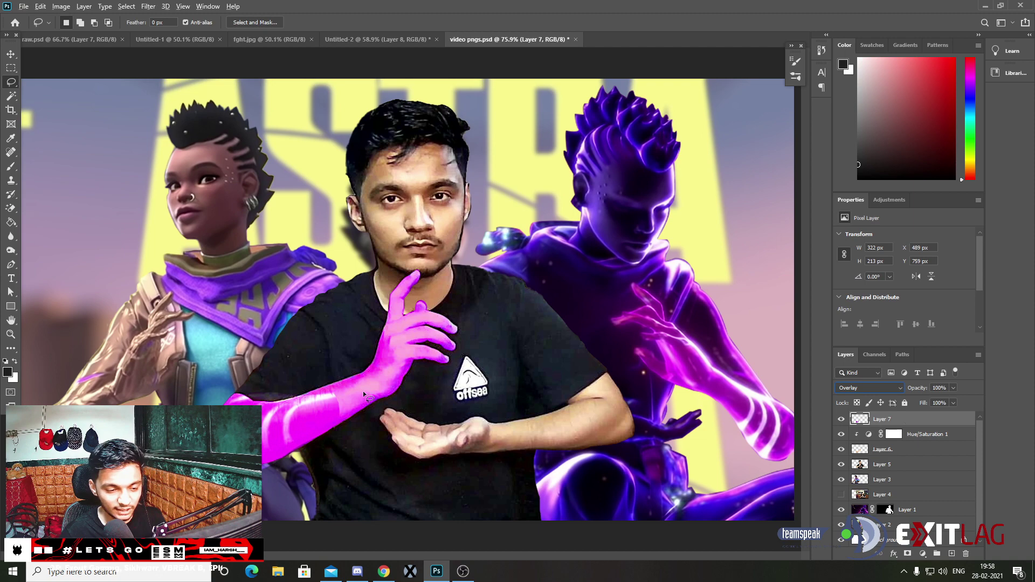
- Erase the excess glow near the wrist with a smaller eraser
right_click(8, 215)
click(59, 207)
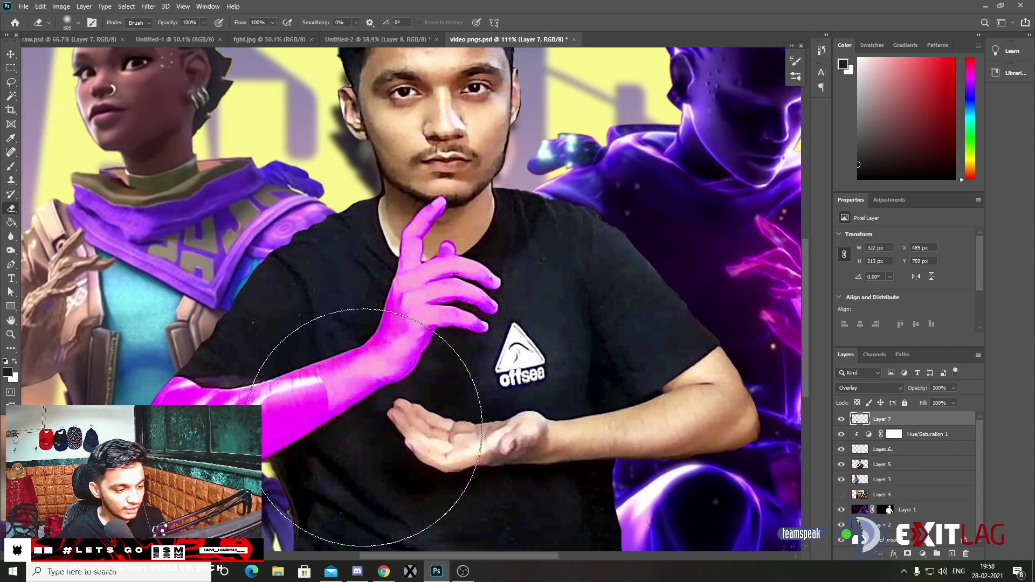
scroll(369, 434, up, 3)
scroll(379, 371, up, 3)
key([)
key([)
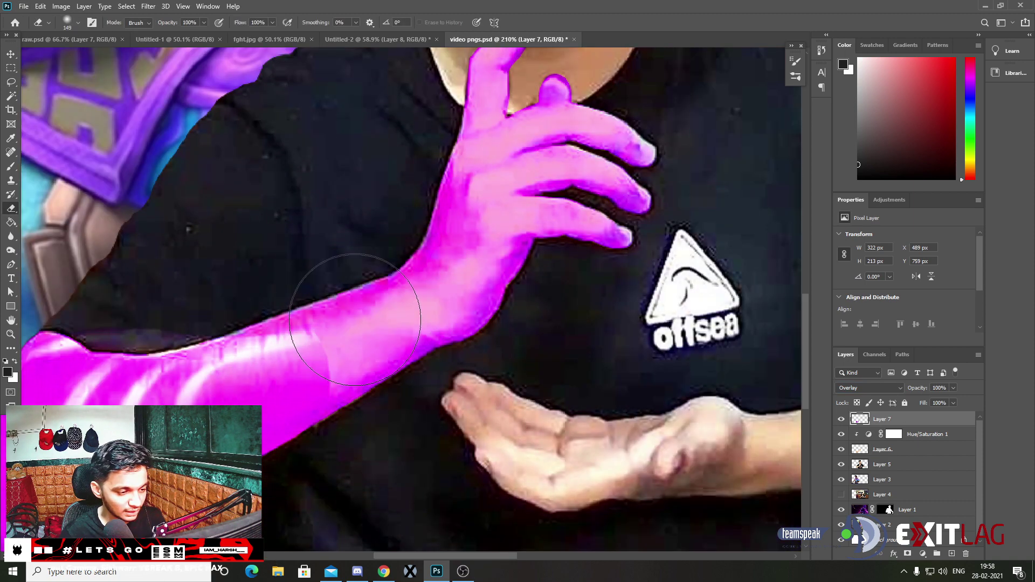
drag(346, 334, 370, 386)
scroll(370, 386, down, 4)
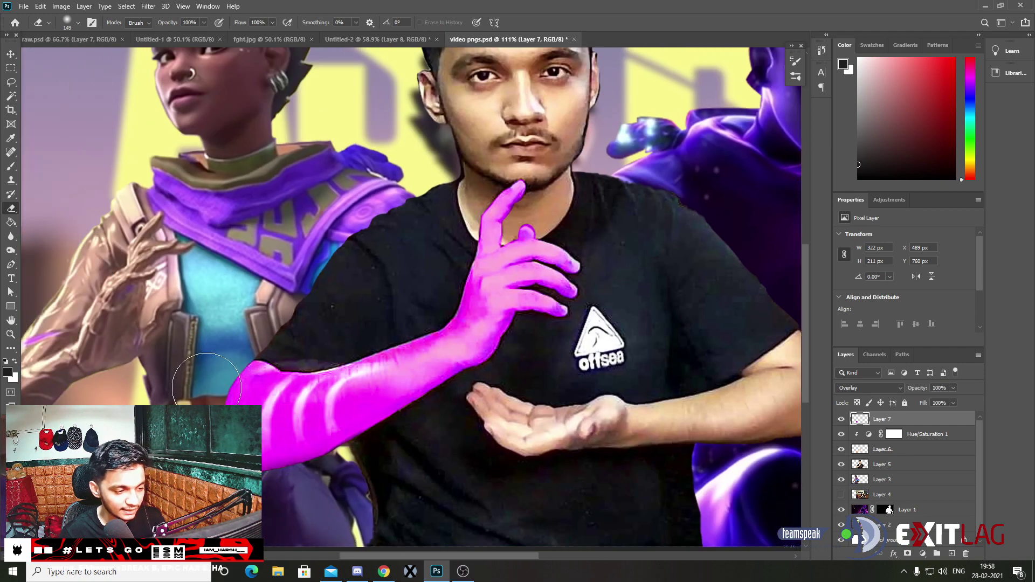
scroll(187, 388, down, 4)
scroll(259, 323, down, 2)
key(ctrl+0)
- Free-transform and commit the pink arm layer, and hide the left character's layer
key(ctrl+t)
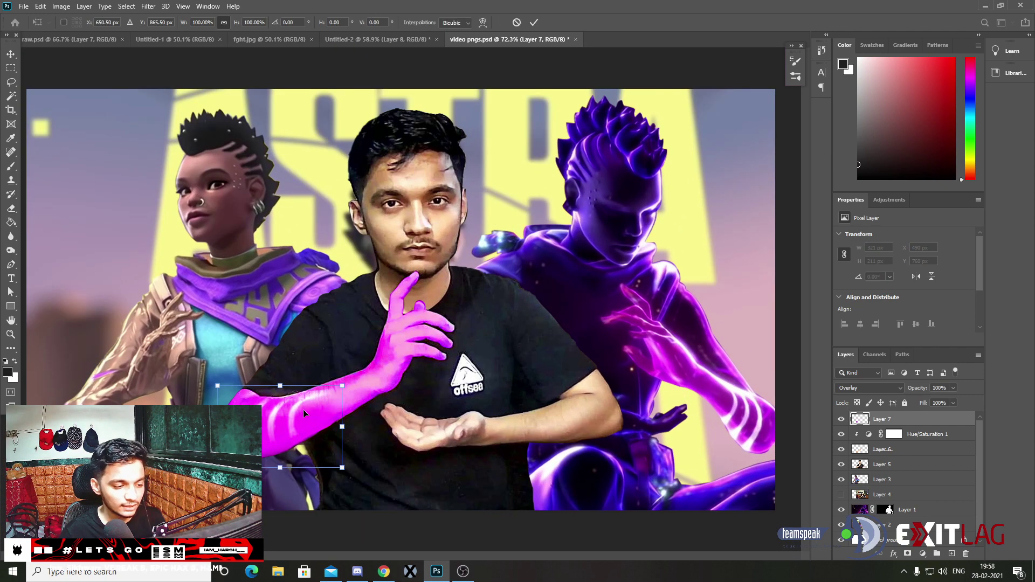
key(Return)
scroll(348, 424, up, 4)
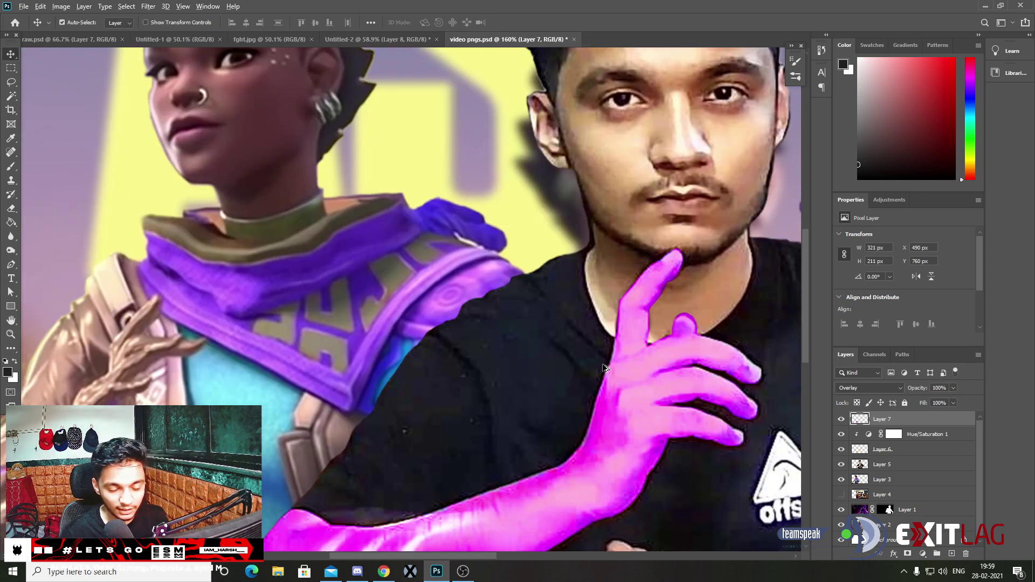
scroll(720, 347, down, 2)
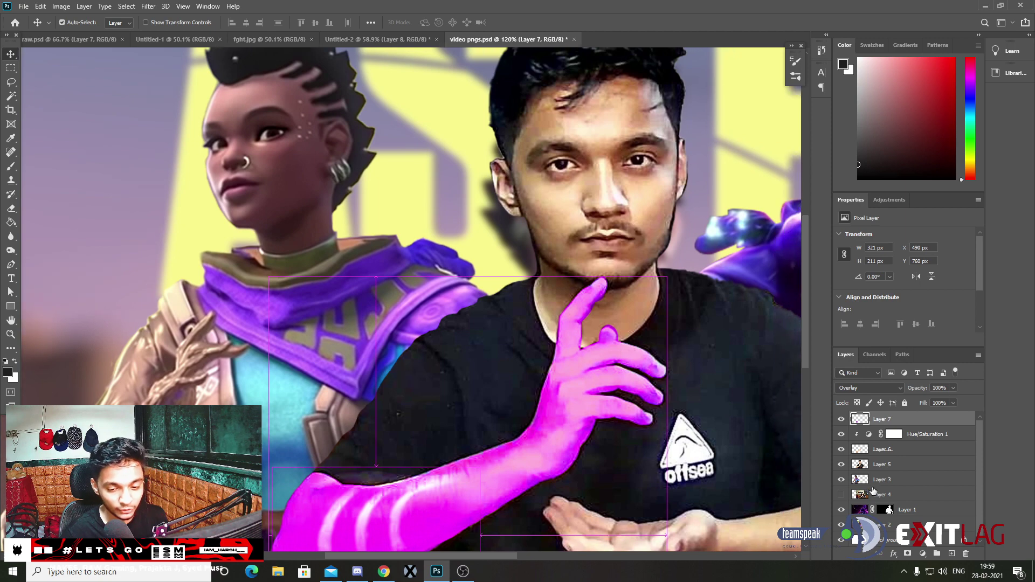
click(879, 479)
- Select the left character's Layer 3, toggling her visibility to check it
click(841, 479)
click(841, 478)
scroll(845, 482, up, 5)
click(840, 478)
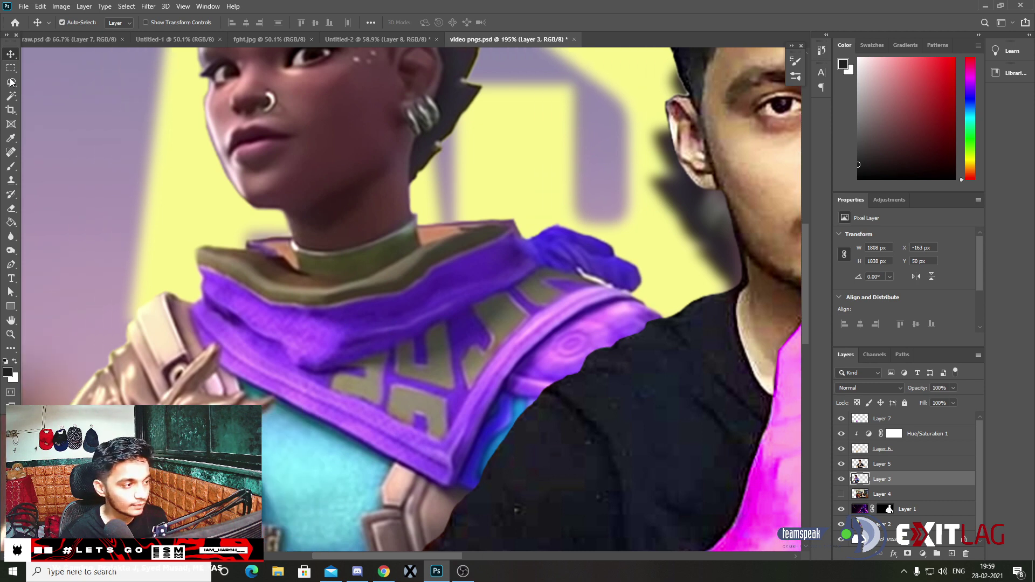
click(11, 82)
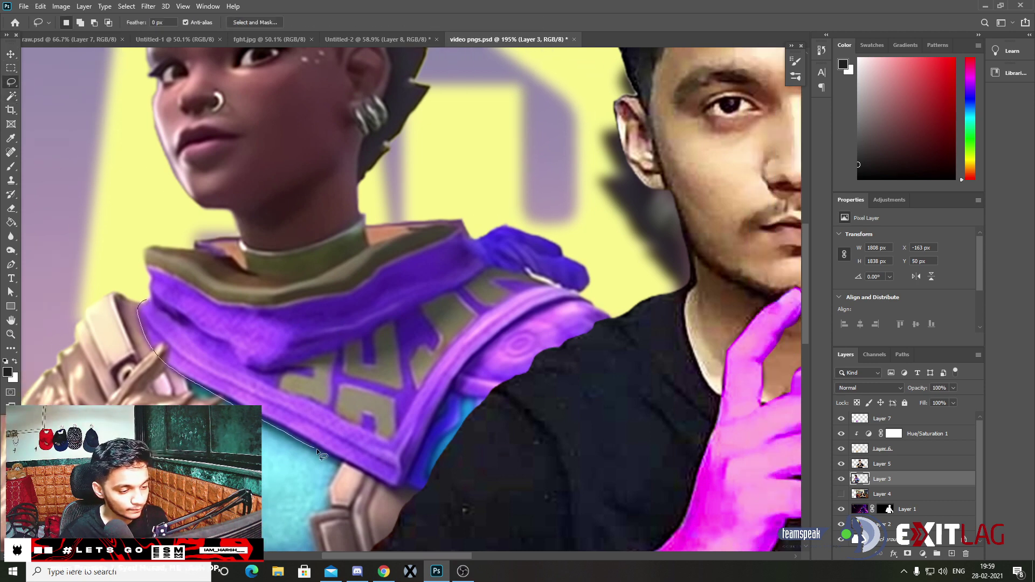
- Lasso the purple scarf, copy it to Layer 8 above Layer 5, and move it onto the man's chest
drag(384, 481, 464, 225)
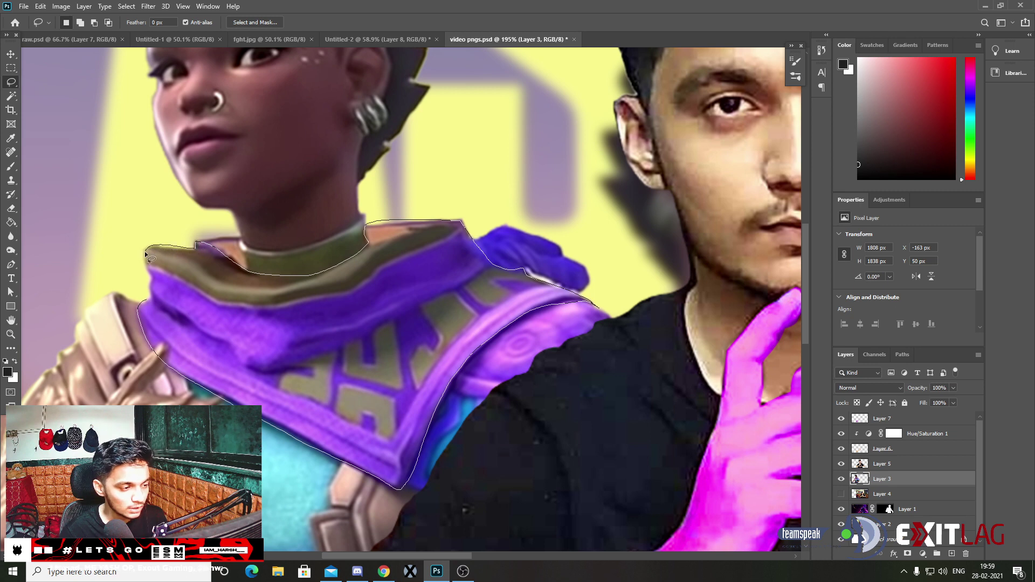
key(ctrl+j)
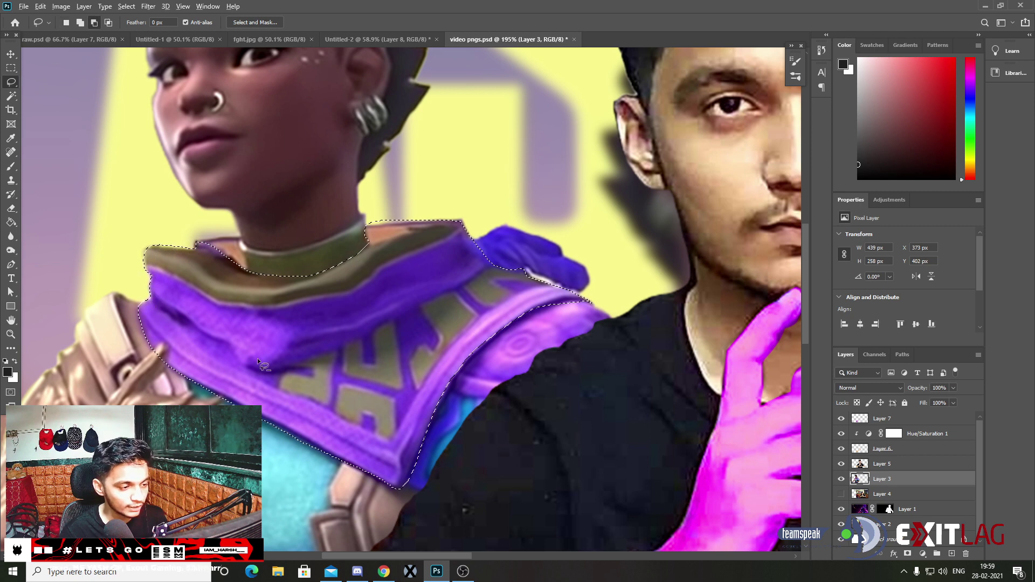
scroll(257, 357, down, 2)
drag(882, 483, 882, 458)
key(ctrl+t)
drag(245, 364, 581, 383)
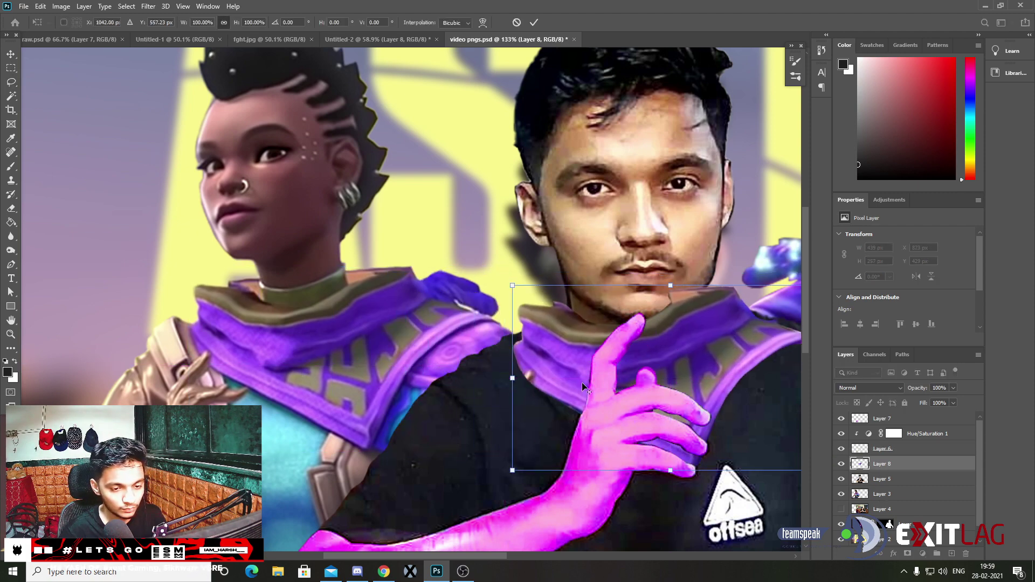
- Rotate the copied scarf piece slightly and put the transform into Warp mode
scroll(581, 383, down, 4)
drag(528, 339, 497, 342)
scroll(383, 318, up, 3)
click(484, 22)
scroll(364, 225, up, 2)
scroll(345, 269, up, 2)
- Warp the scarf's corners and edges to drape around the man's neck and shoulders, then apply
drag(326, 256, 351, 241)
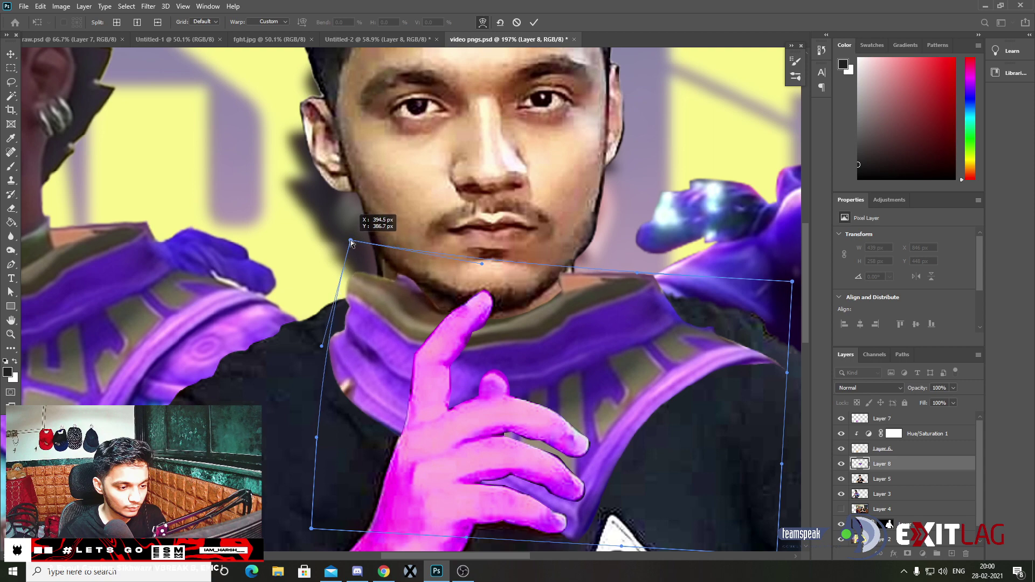
drag(331, 364, 305, 356)
scroll(239, 344, down, 2)
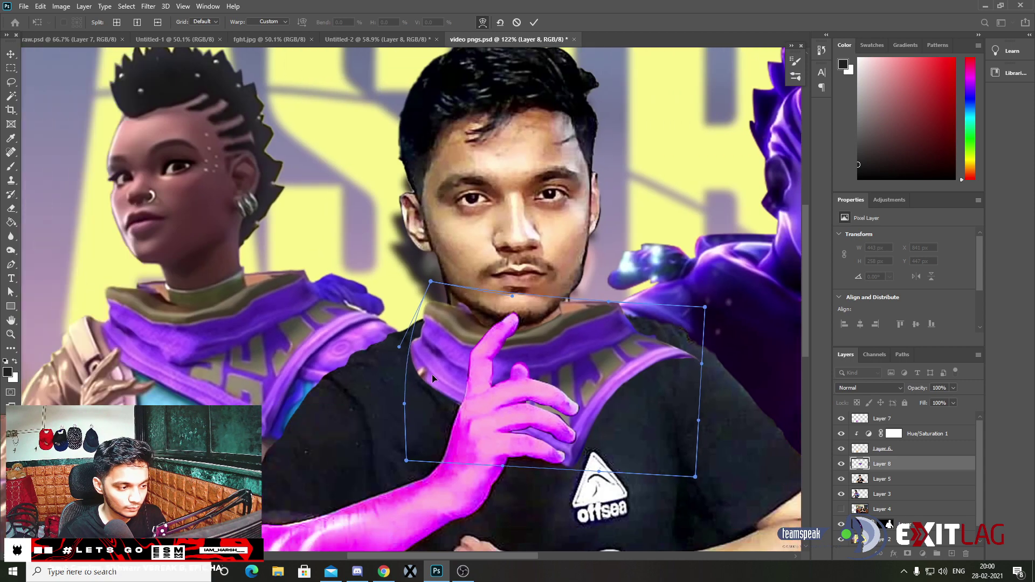
mouse_move(434, 367)
mouse_down()
mouse_move(387, 344)
mouse_move(361, 351)
mouse_up()
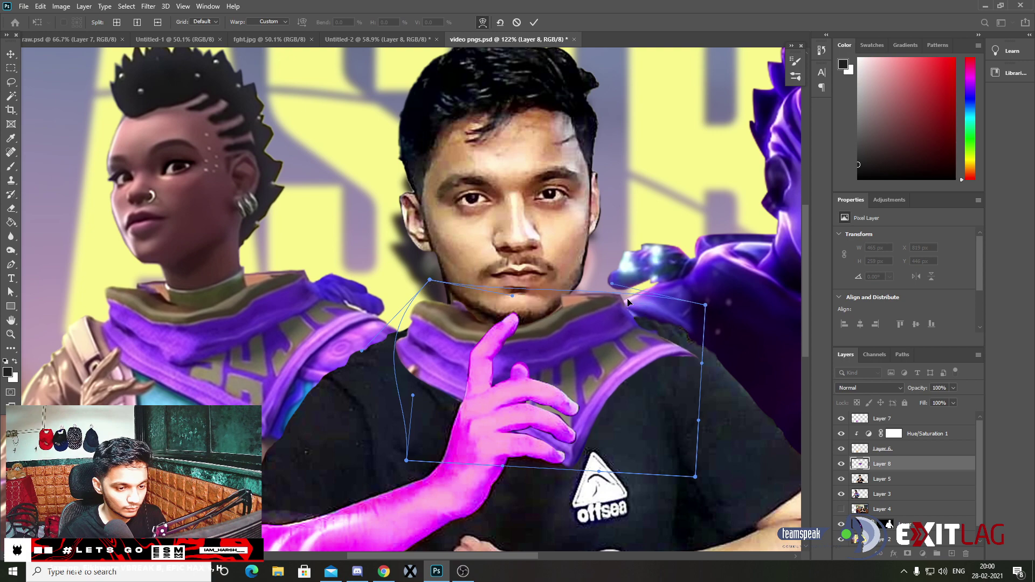
drag(704, 306, 690, 301)
key(Return)
- Select the man's layer in the Layers panel
scroll(360, 367, down, 2)
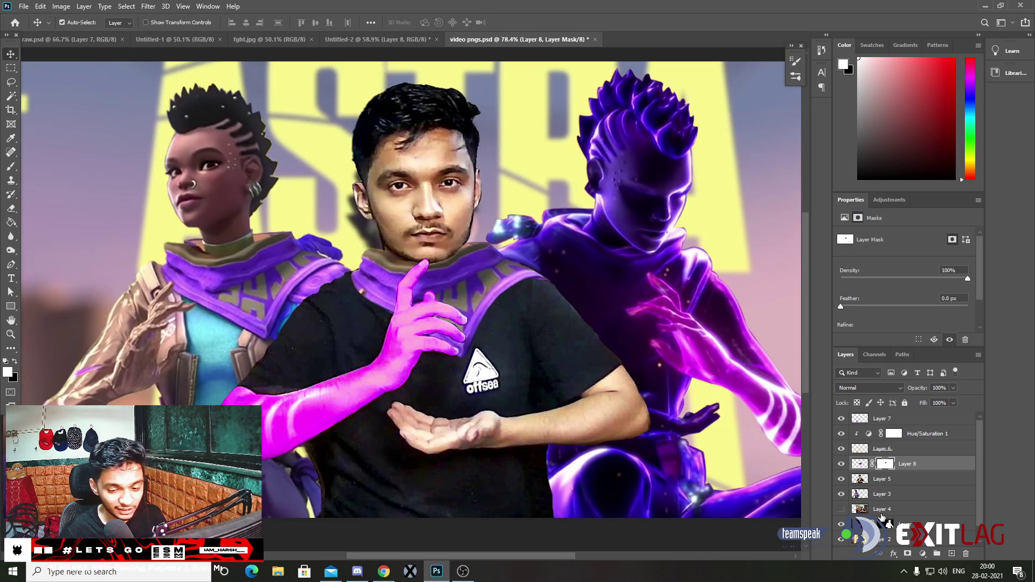
scroll(882, 485, down, 1)
click(884, 463)
- Toggle the man's layer visibility to compare the composite behind him
click(840, 465)
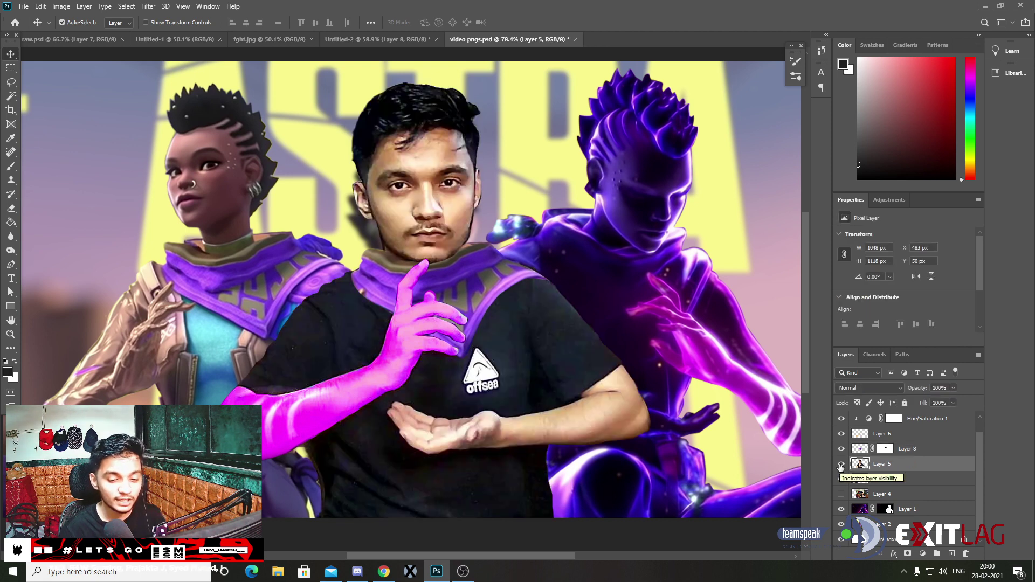
click(840, 465)
click(840, 465)
click(841, 465)
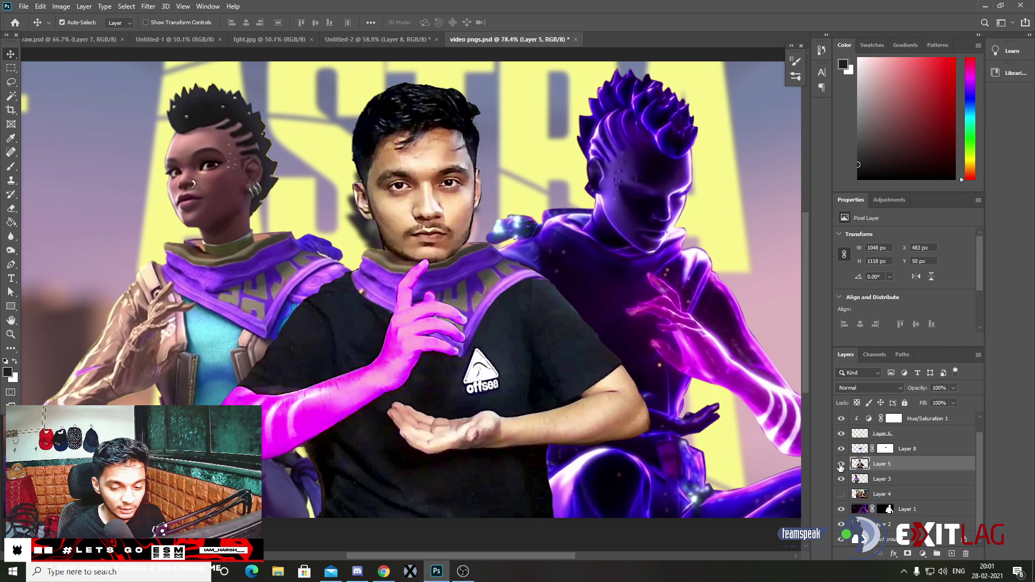
click(841, 465)
- Add a Hue/Saturation adjustment above the man, trying it clipped, then unclipping it
click(888, 200)
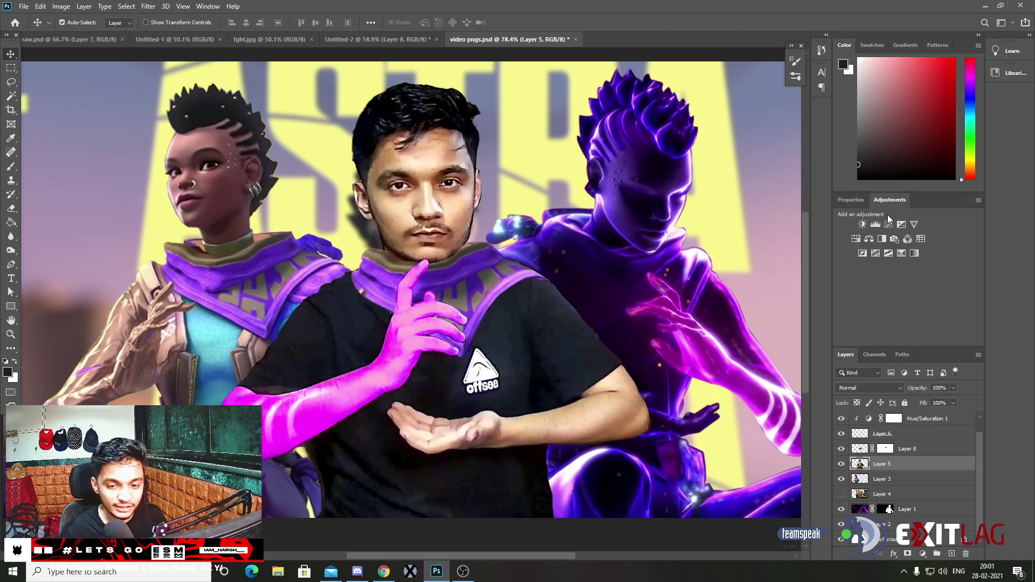
click(857, 239)
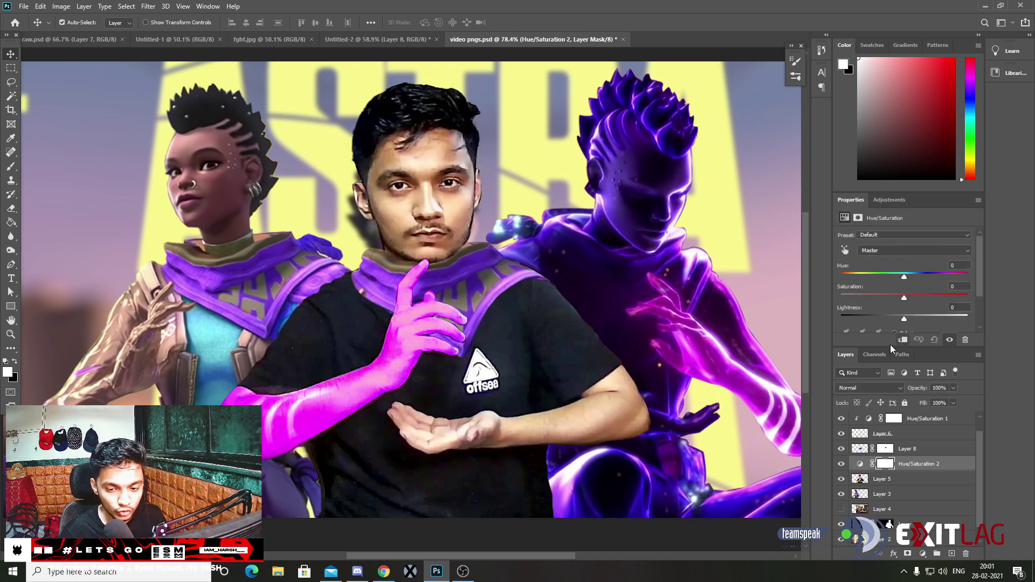
click(903, 340)
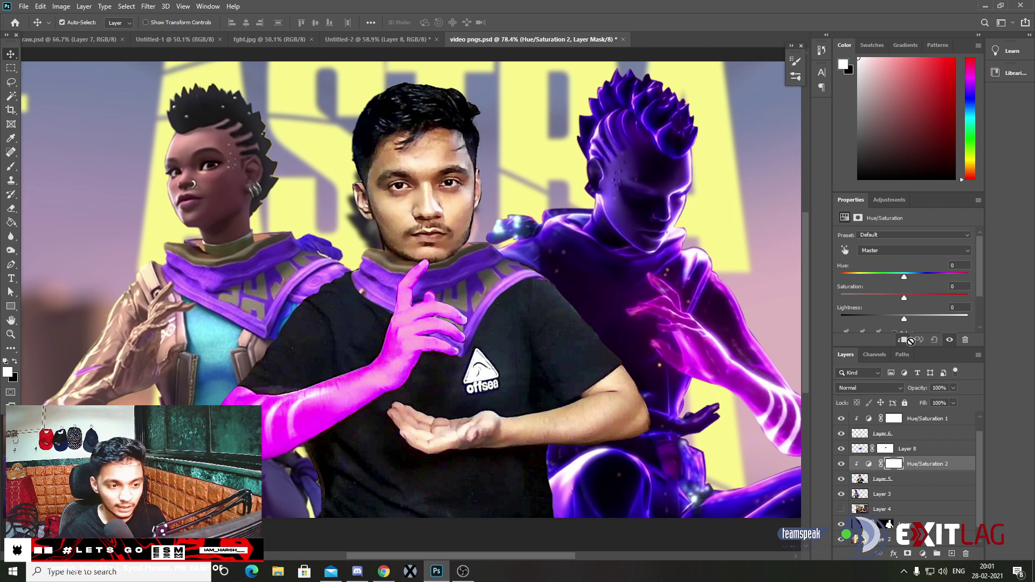
mouse_move(905, 276)
mouse_down()
mouse_move(940, 277)
mouse_move(923, 277)
mouse_up()
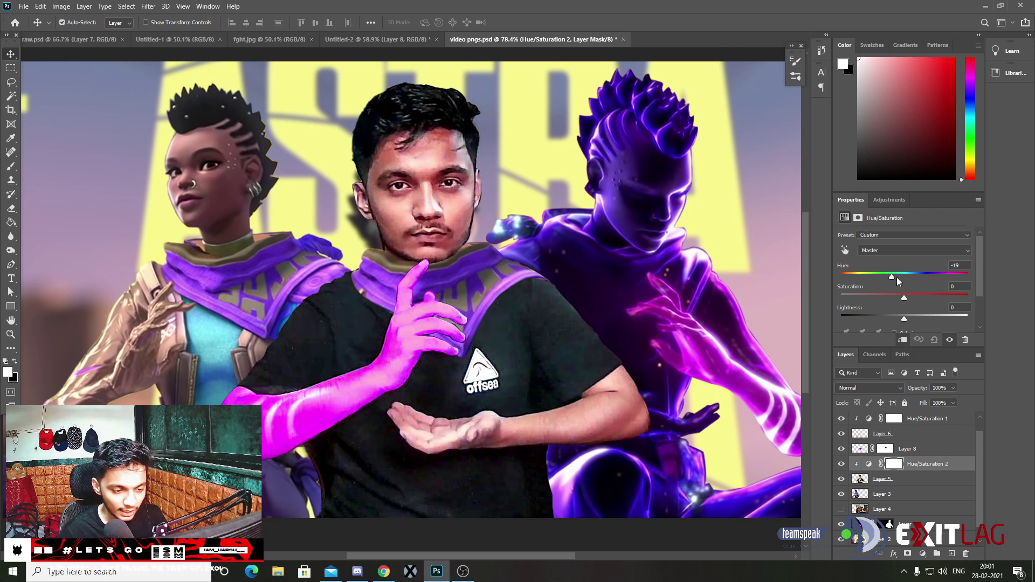
click(903, 340)
- Colorize the whole image magenta: Hue about 307, Saturation 78, Lightness slightly raised
drag(921, 259, 965, 260)
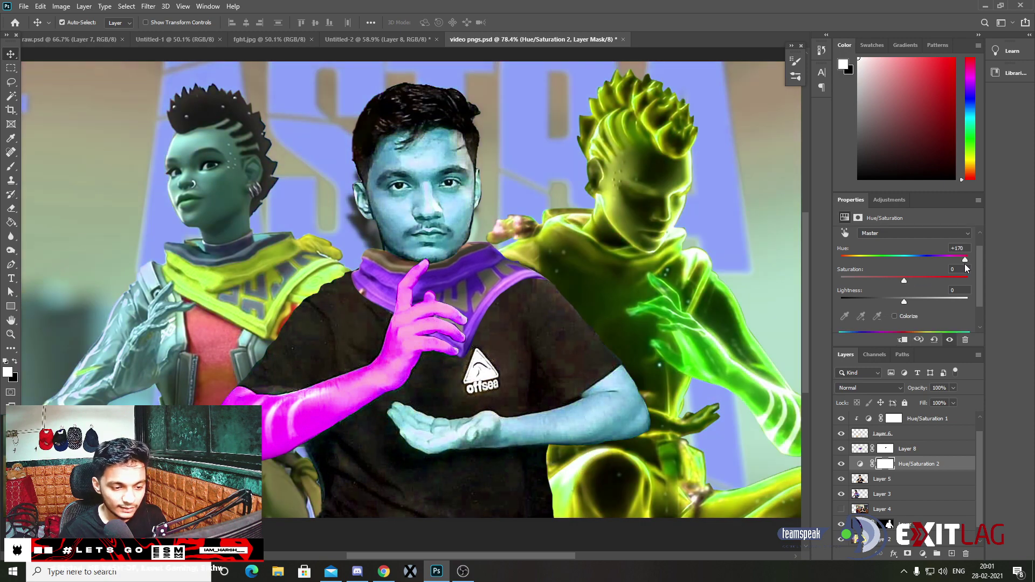
scroll(561, 347, down, 2)
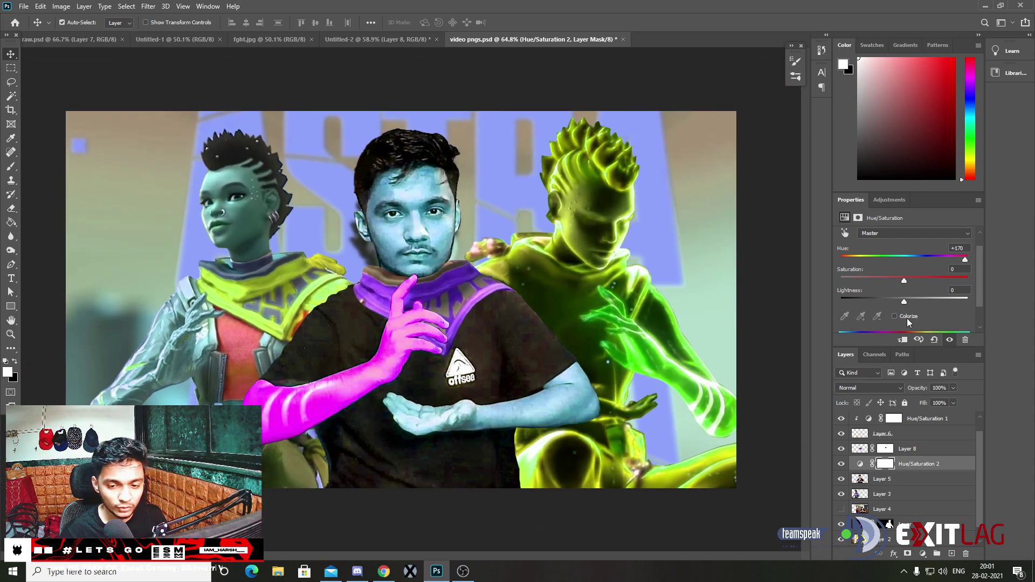
click(901, 316)
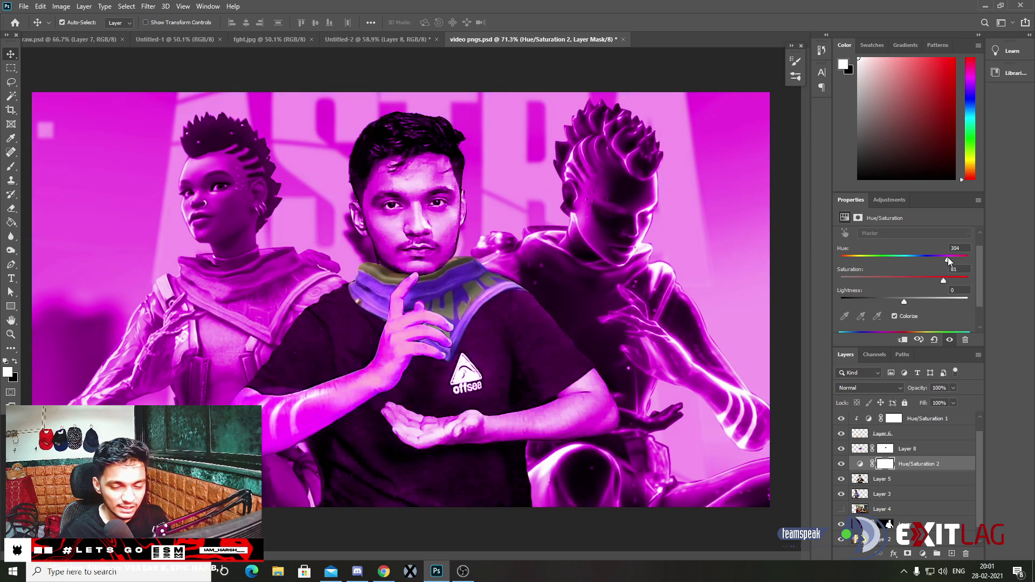
mouse_move(943, 280)
mouse_down()
mouse_move(930, 280)
mouse_move(955, 259)
mouse_up()
drag(904, 302, 906, 301)
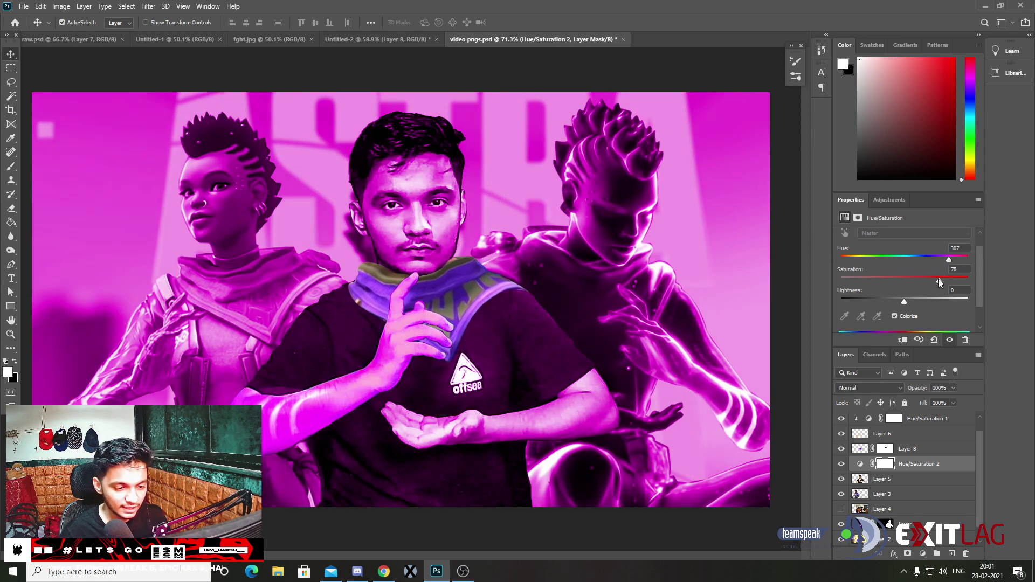
scroll(401, 300, down, 2)
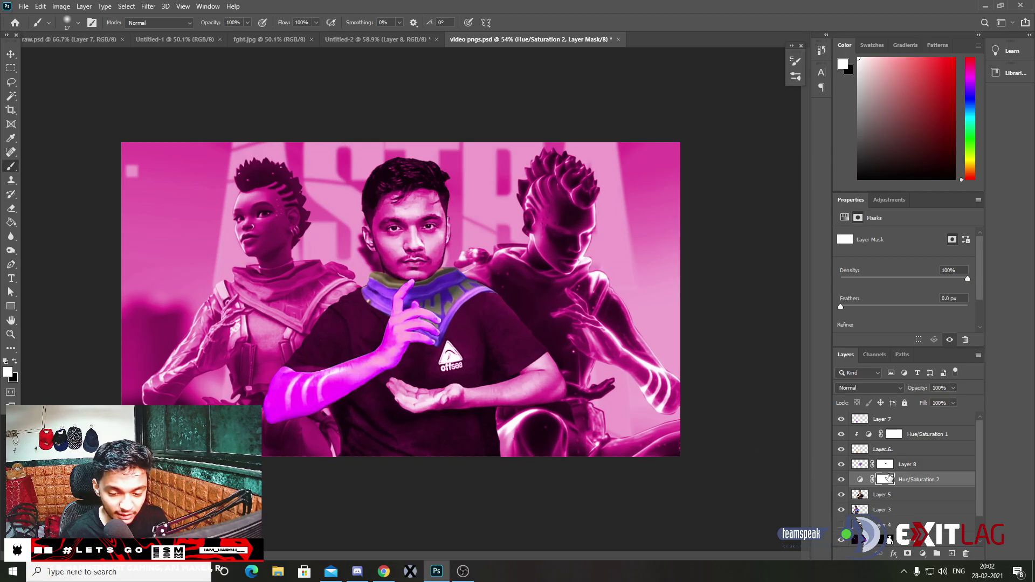
scroll(400, 317, down, 3)
scroll(400, 318, down, 1)
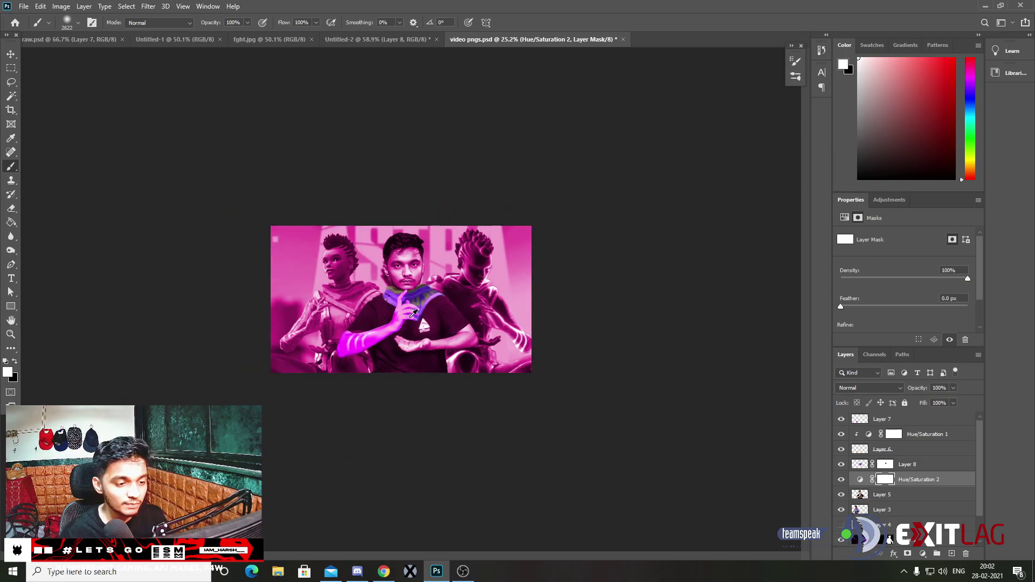
- Hide the magenta tint everywhere by filling the adjustment's mask with black
click(400, 317)
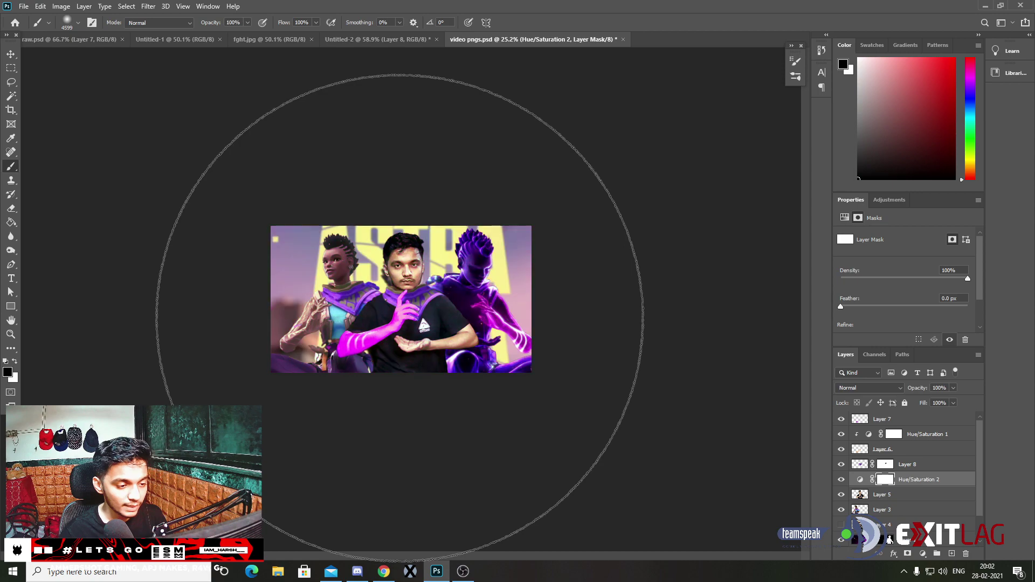
scroll(400, 317, up, 3)
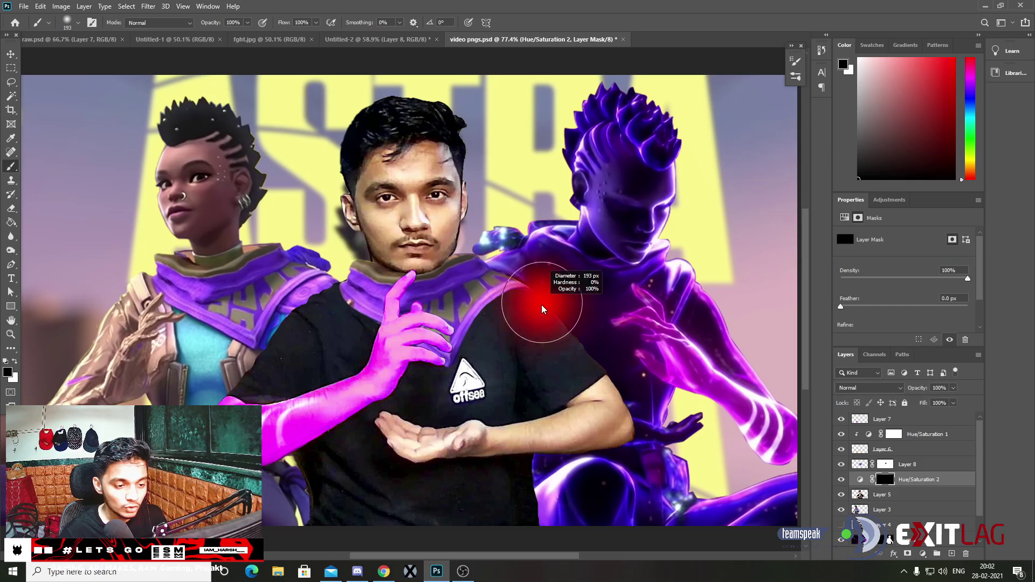
scroll(511, 375, down, 2)
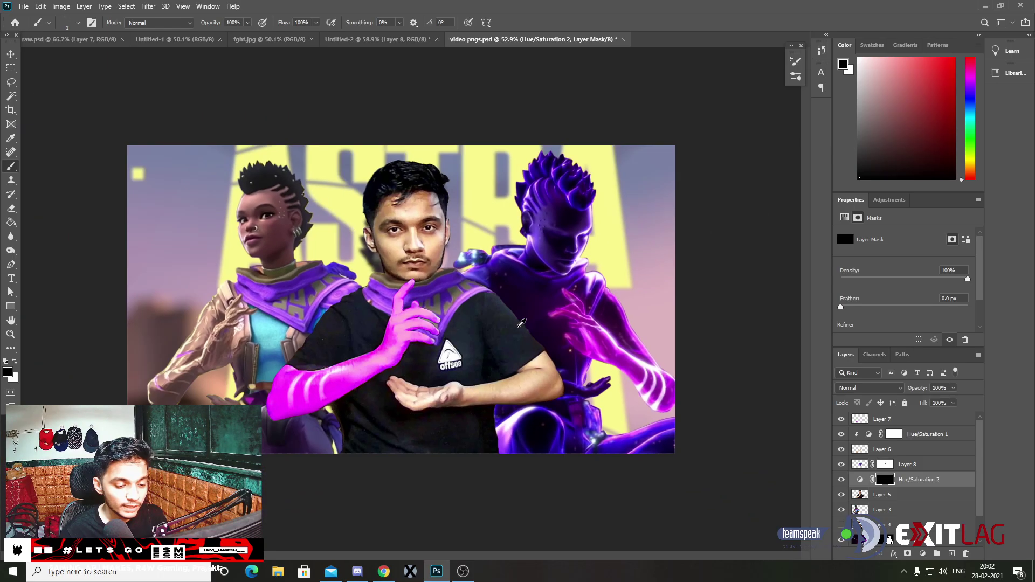
scroll(521, 322, up, 2)
scroll(521, 322, up, 2)
- Paint white on the mask over the man's shirt to restore the tint only there
key(x)
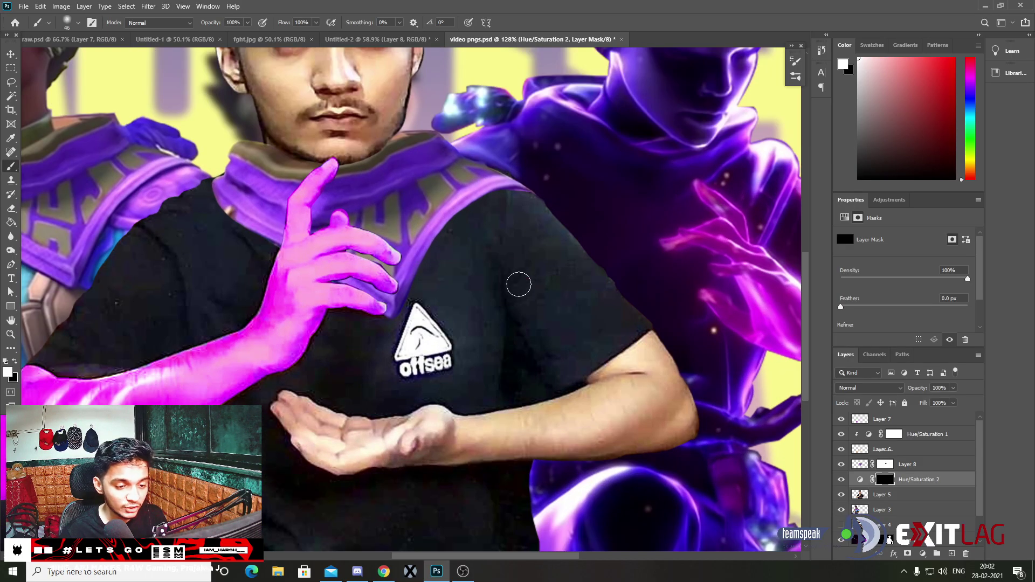
scroll(517, 282, up, 1)
scroll(554, 298, up, 1)
scroll(554, 298, up, 1)
mouse_move(527, 243)
mouse_down()
mouse_move(589, 308)
mouse_move(630, 282)
mouse_move(665, 314)
mouse_move(608, 346)
mouse_move(565, 353)
mouse_move(508, 219)
mouse_move(469, 233)
mouse_move(423, 312)
mouse_move(444, 258)
mouse_up()
scroll(445, 258, down, 3)
scroll(445, 258, down, 2)
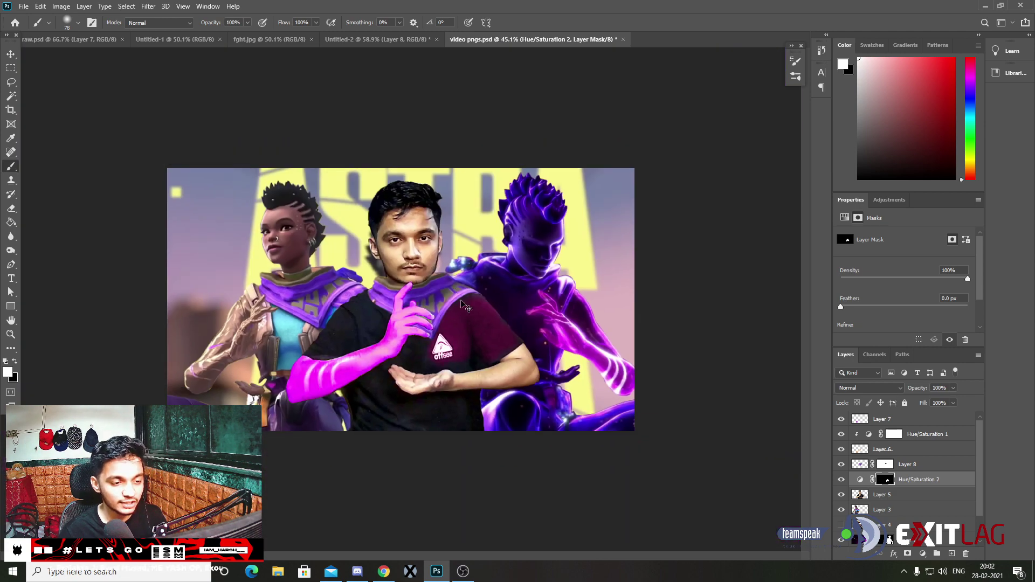
scroll(519, 365, up, 3)
scroll(520, 364, up, 2)
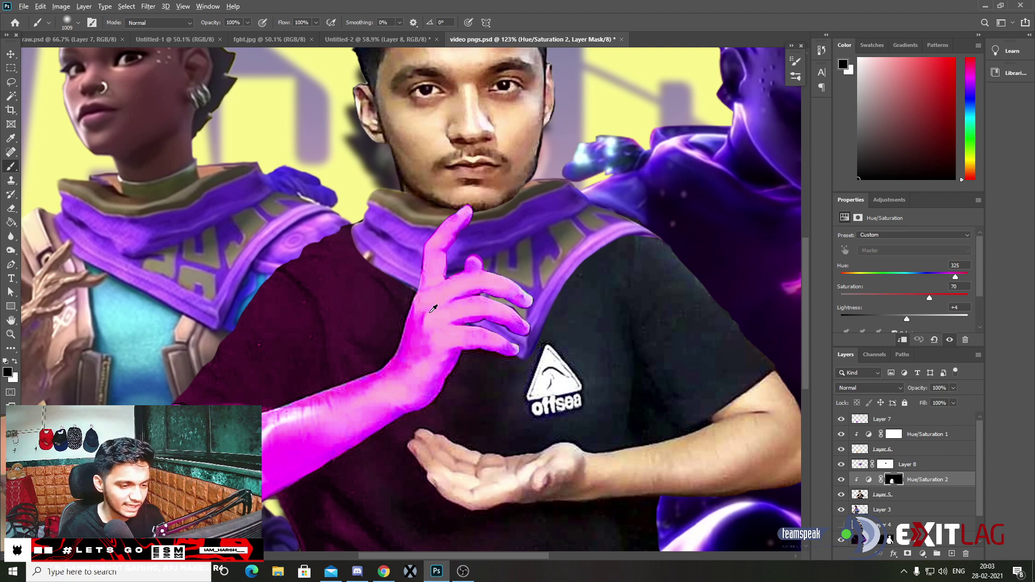
scroll(418, 347, down, 3)
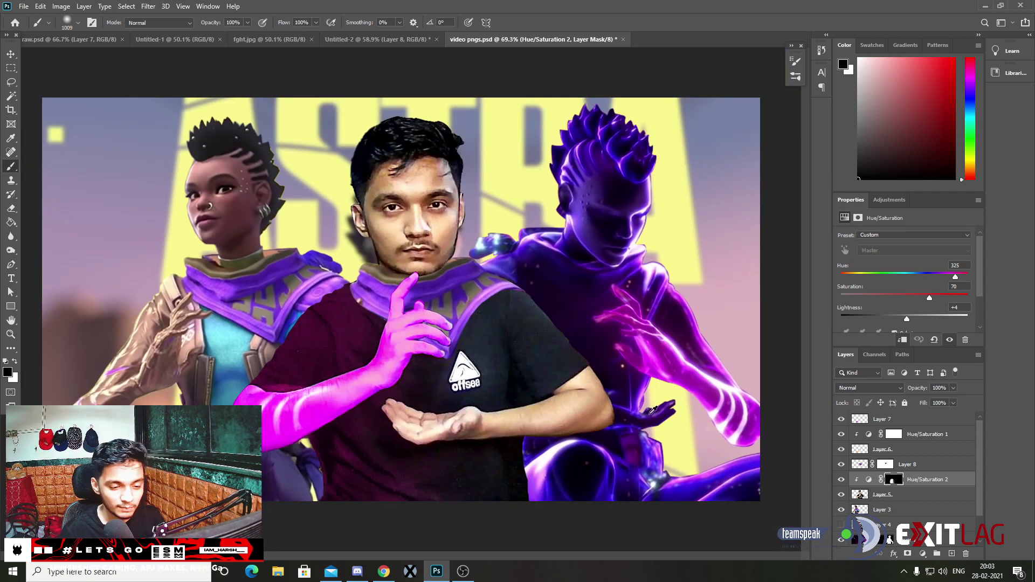
click(868, 481)
- Shift the shirt tint's hue toward a darker magenta
drag(957, 276, 881, 275)
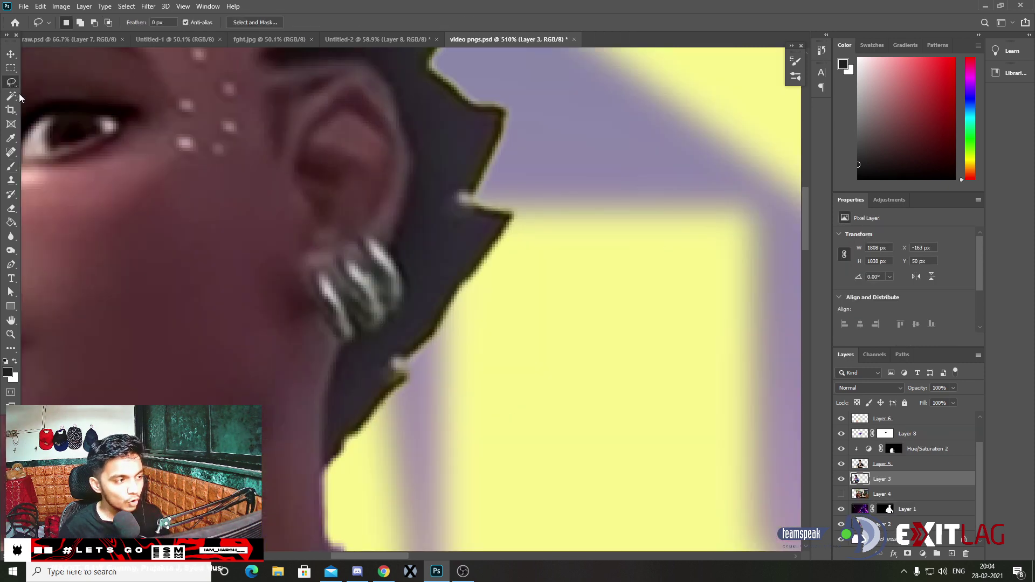
scroll(352, 258, down, 3)
scroll(392, 269, up, 4)
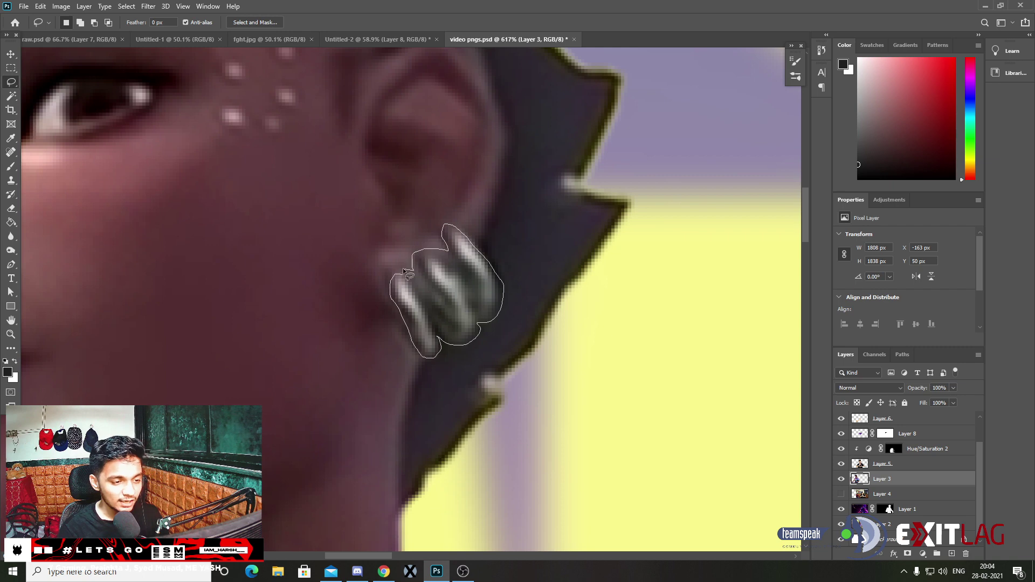
- Copy the selected silver earring onto a new Layer 9 and start transforming it
key(ctrl+j)
key(ctrl+t)
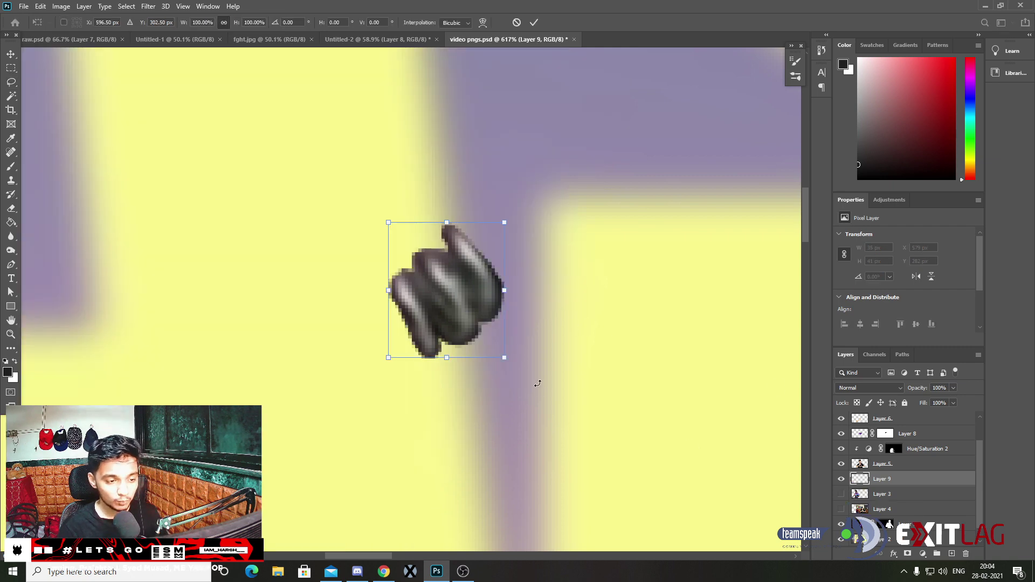
alt+scroll(537, 383, down, 10)
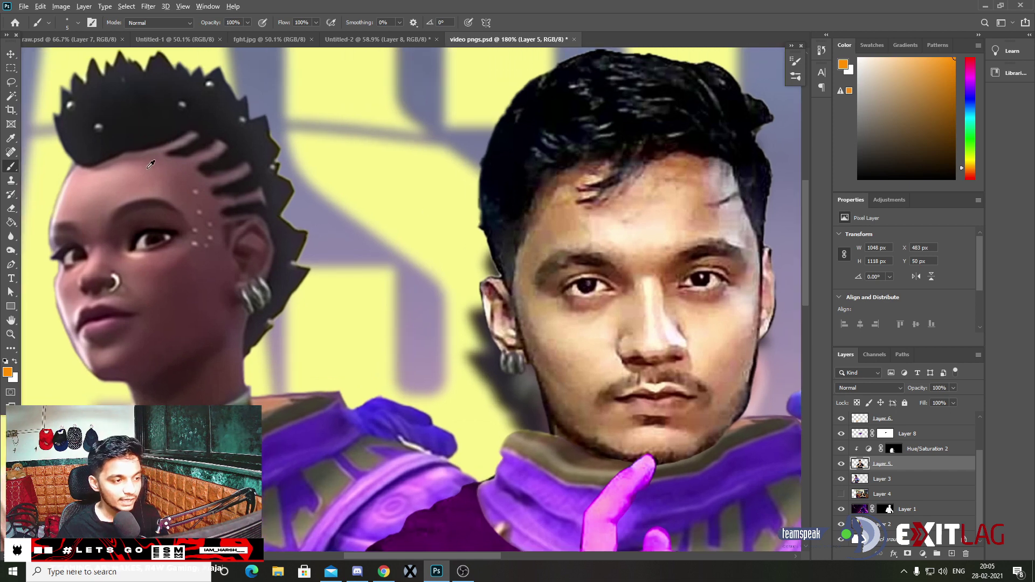
- Pick the Clone Stamp tool from the stamp tool group
alt+scroll(150, 164, up, 1)
click(11, 180)
scroll(235, 150, left, 1)
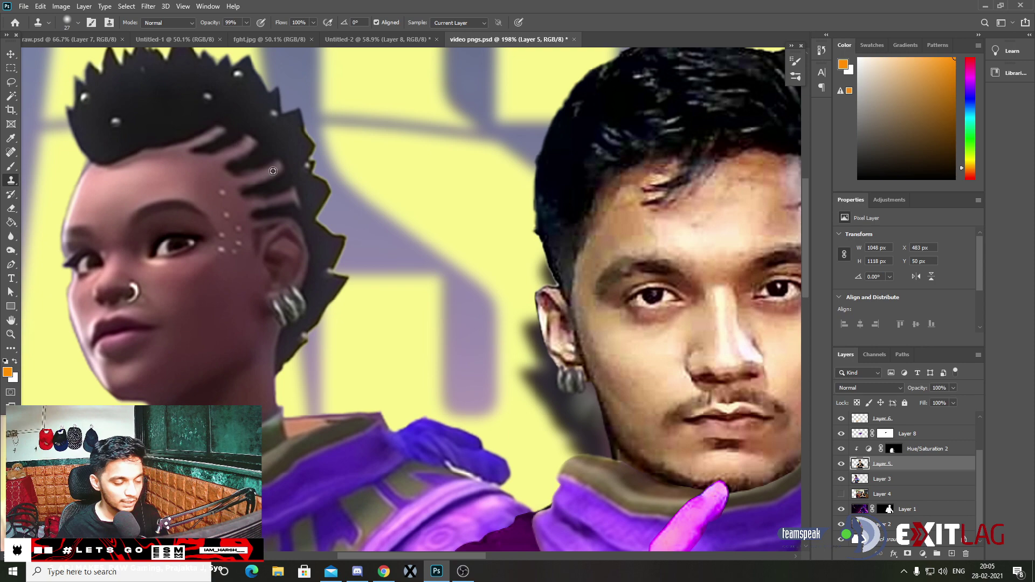
alt+scroll(241, 171, up, 2)
alt+scroll(486, 273, up, 1)
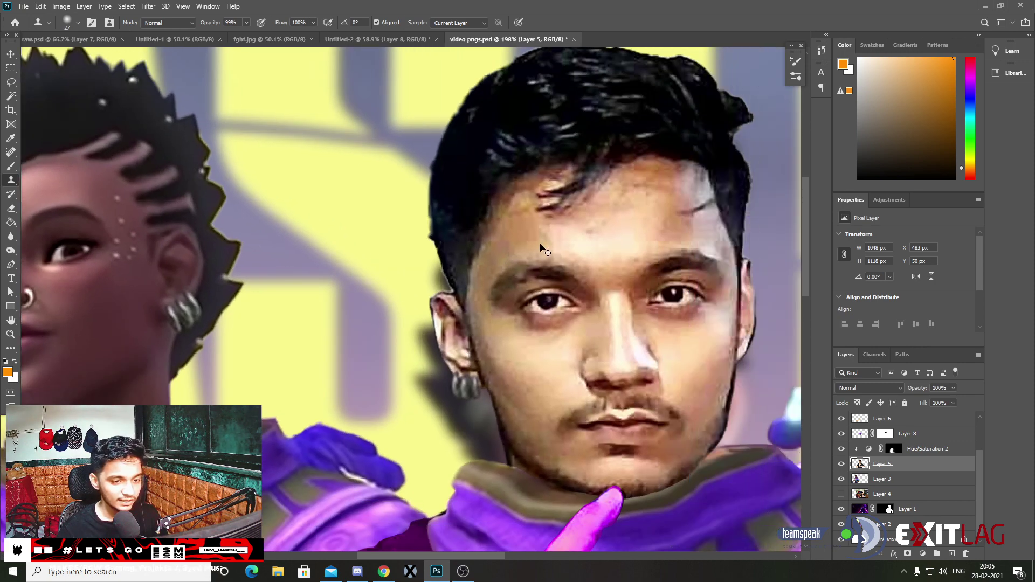
alt+scroll(479, 229, up, 2)
alt+scroll(479, 229, up, 2)
alt+scroll(455, 217, down, 4)
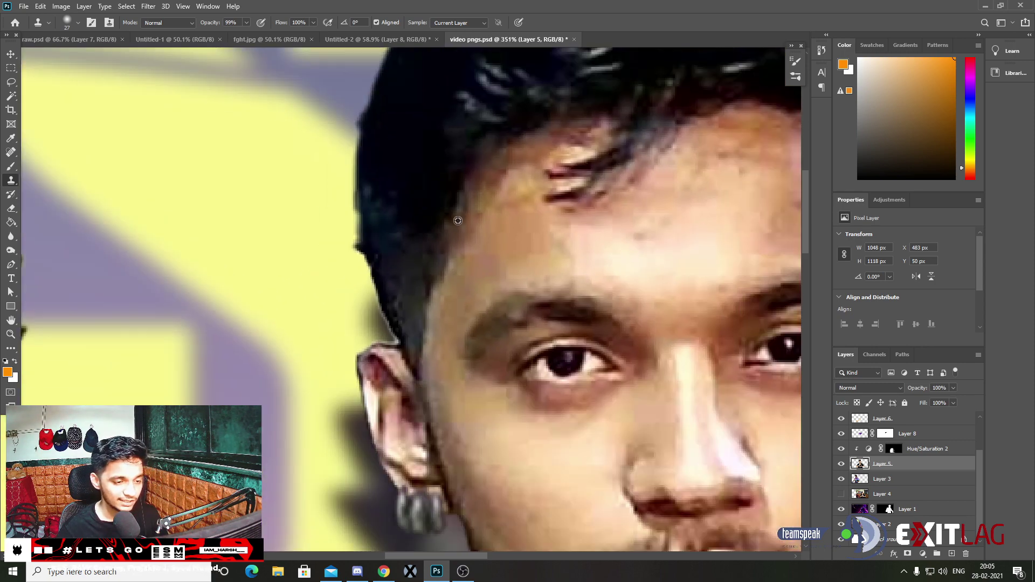
right_click(11, 180)
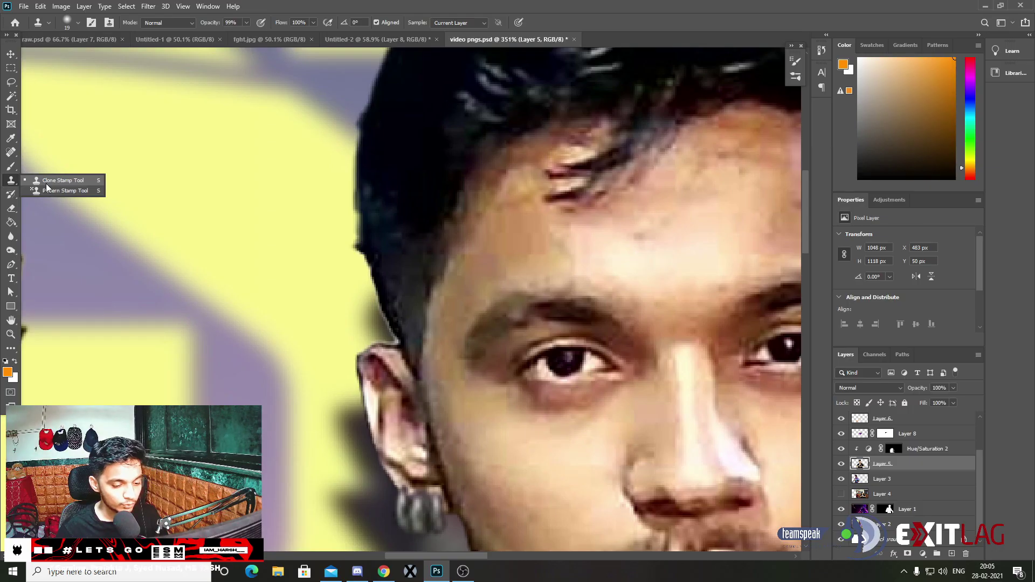
click(59, 180)
- With a smaller brush, clone forehead skin into two stripes through the side hair
drag(545, 248, 522, 260)
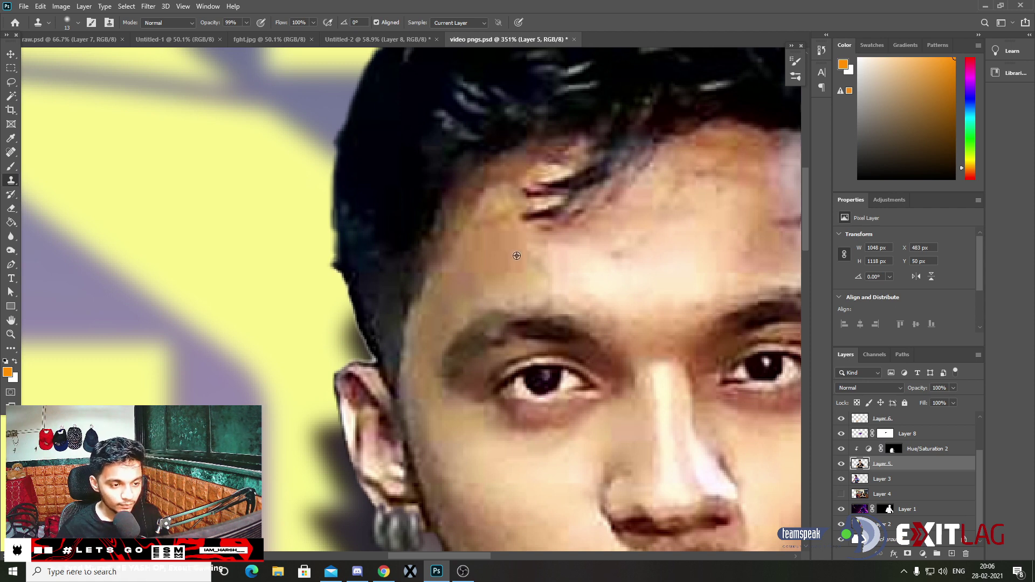
alt+click(517, 255)
drag(431, 237, 372, 195)
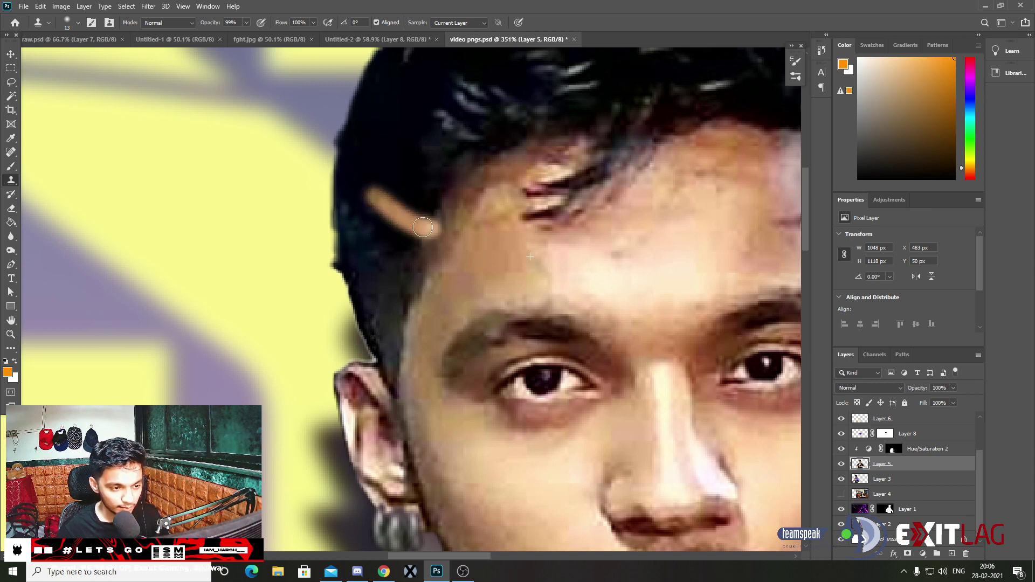
drag(388, 204, 355, 175)
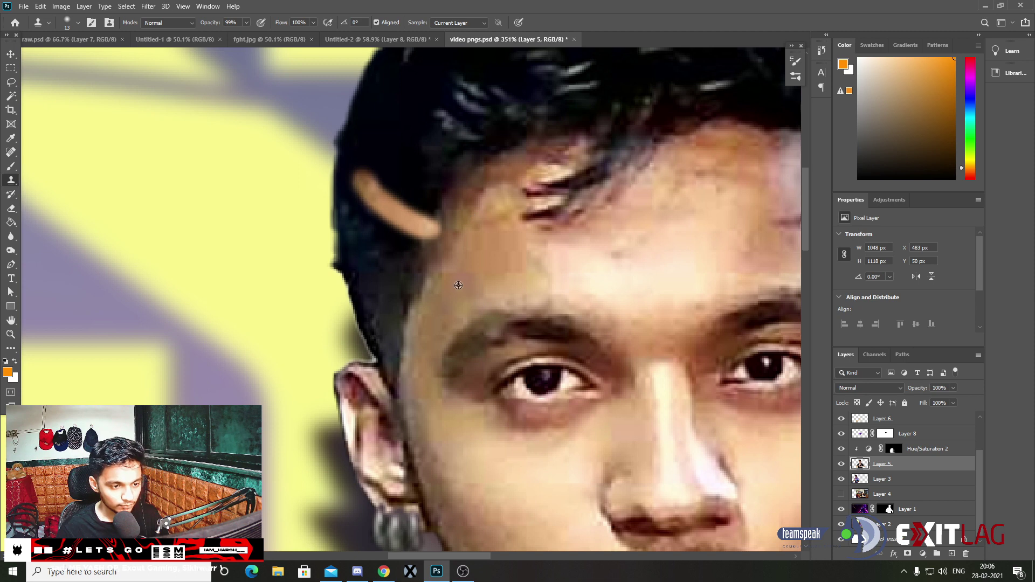
drag(421, 274, 351, 232)
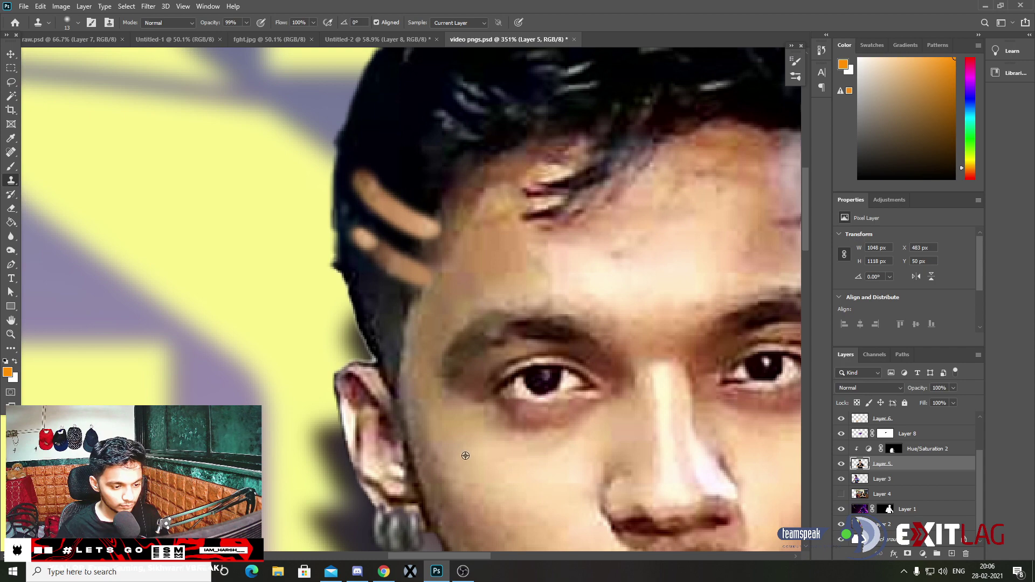
- At 37% opacity and brush size 26, clone hair over the light stripe to tidy it
scroll(465, 455, down, 5)
scroll(465, 455, down, 3)
scroll(352, 144, up, 3)
scroll(352, 145, up, 5)
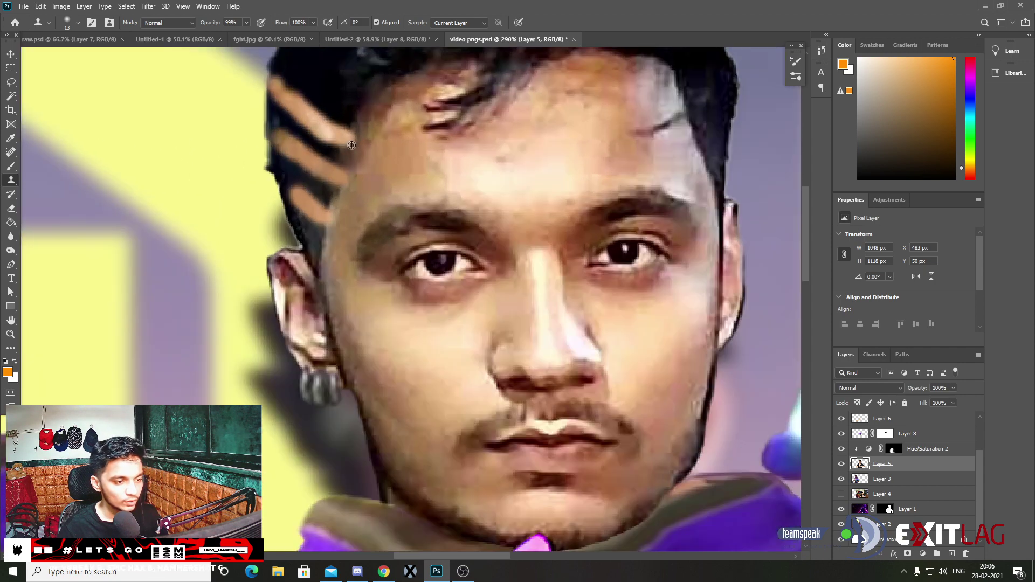
scroll(351, 145, up, 2)
scroll(334, 148, up, 3)
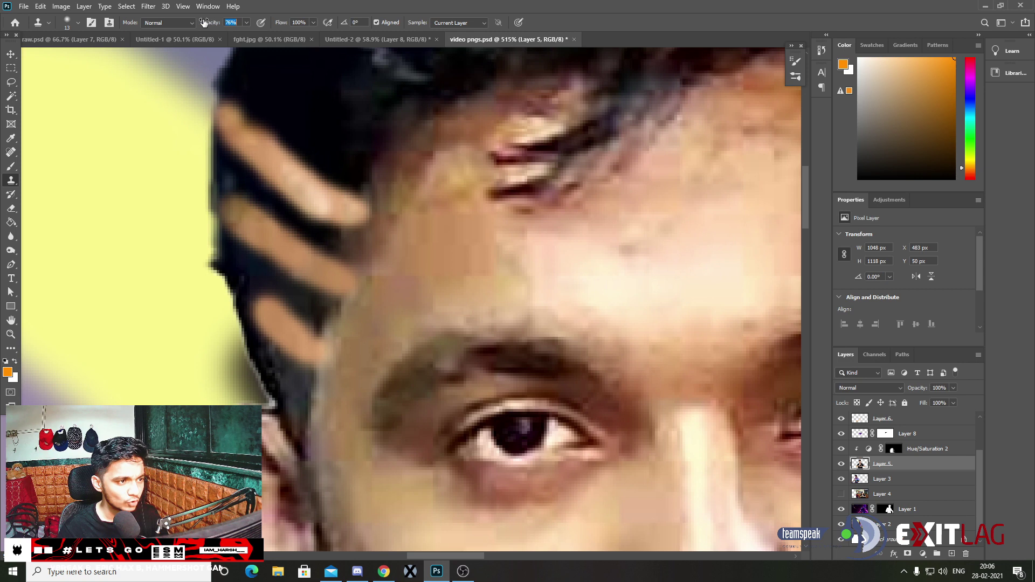
drag(207, 24, 215, 25)
scroll(261, 108, down, 3)
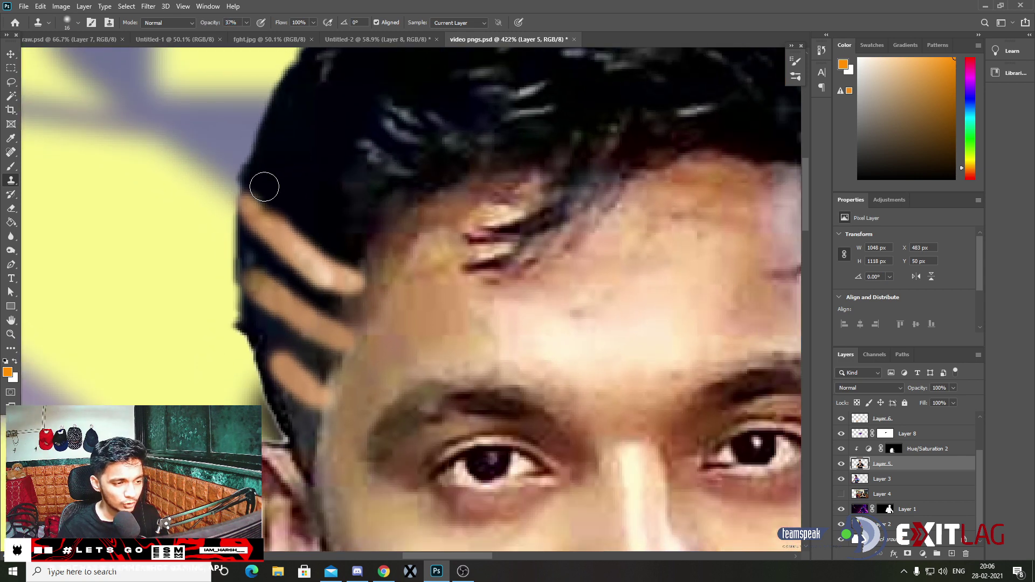
drag(280, 205, 293, 210)
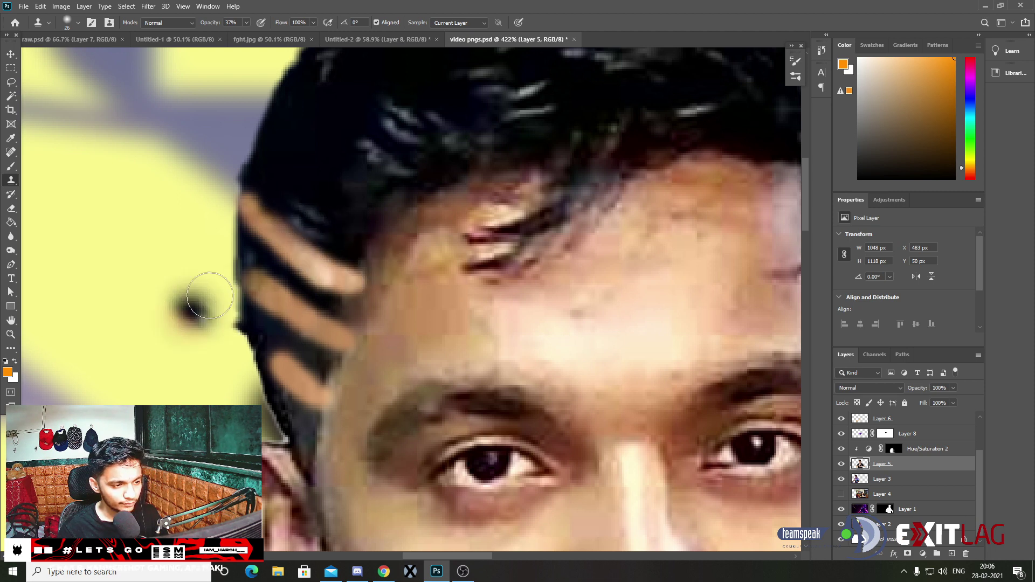
drag(250, 259, 287, 268)
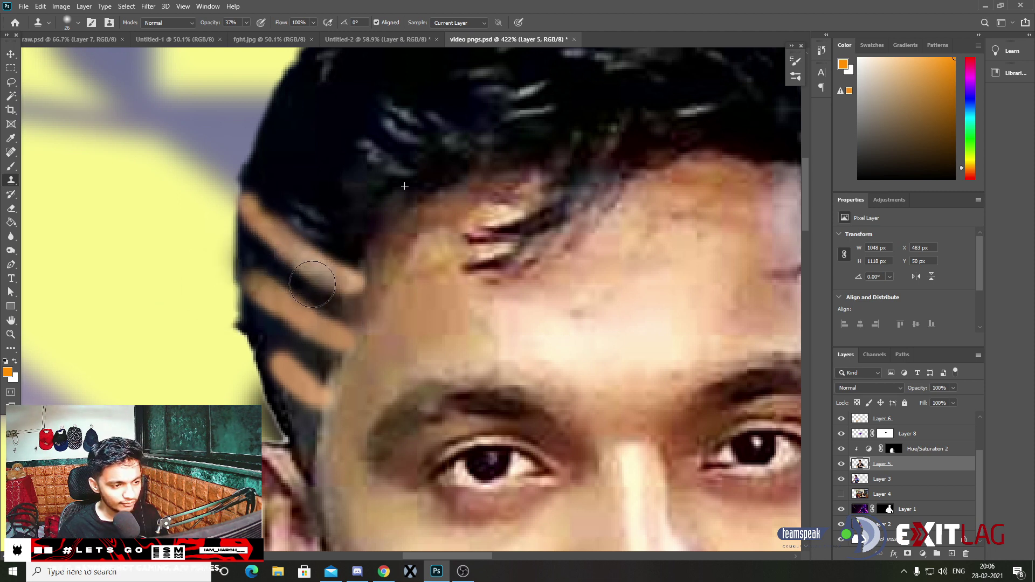
key(ctrl+0)
- Switch to the Smudge tool from the blur flyout with Strength 60%
key(v)
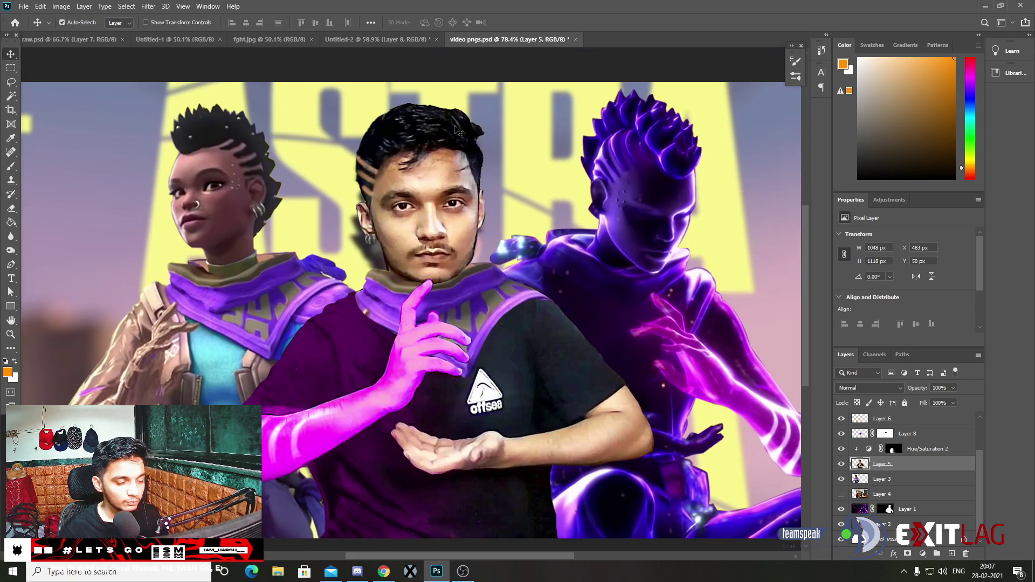
scroll(450, 119, up, 3)
scroll(318, 200, up, 2)
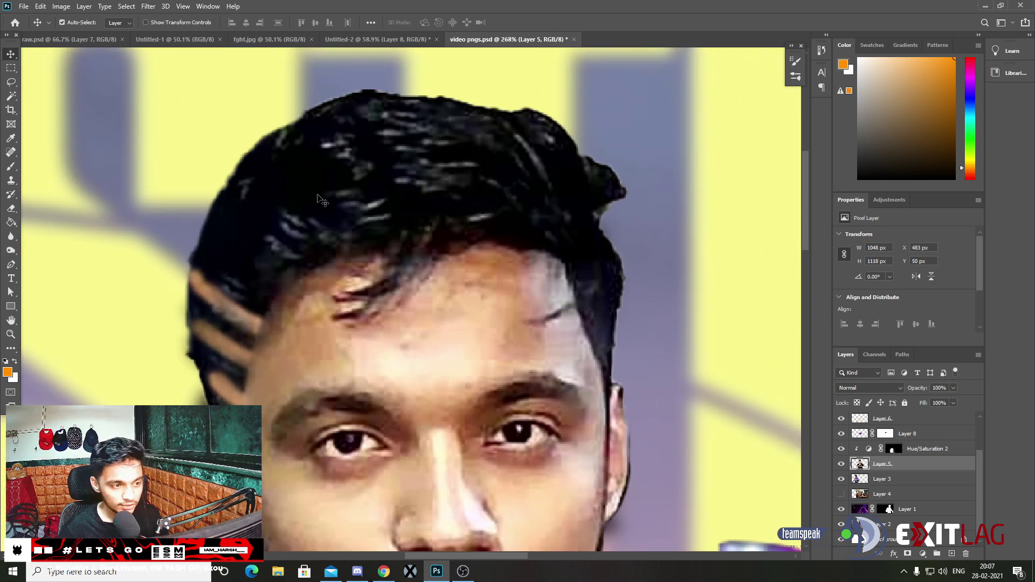
right_click(19, 243)
click(55, 254)
scroll(374, 168, down, 1)
scroll(373, 169, down, 3)
scroll(385, 158, up, 2)
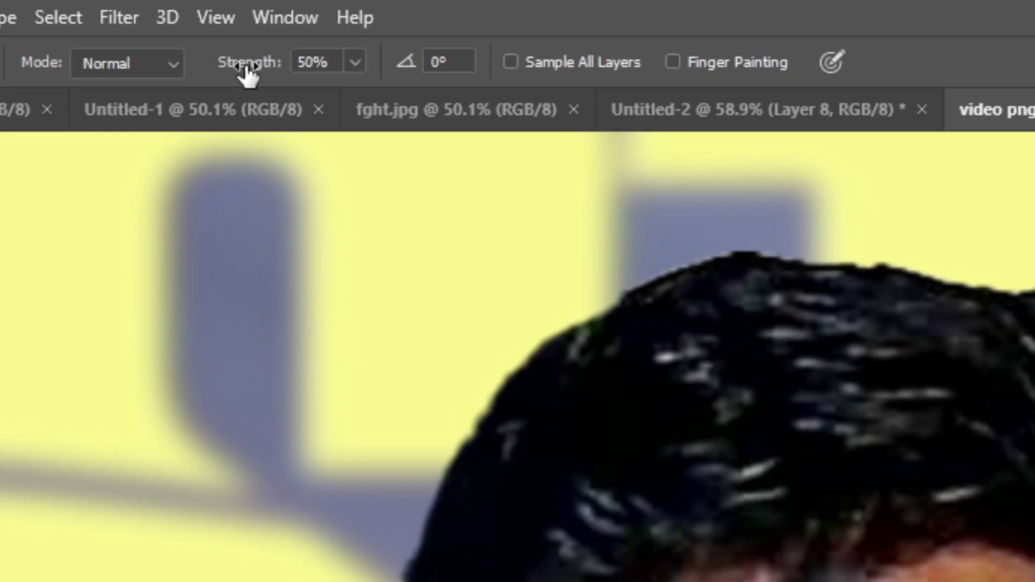
drag(195, 26, 199, 26)
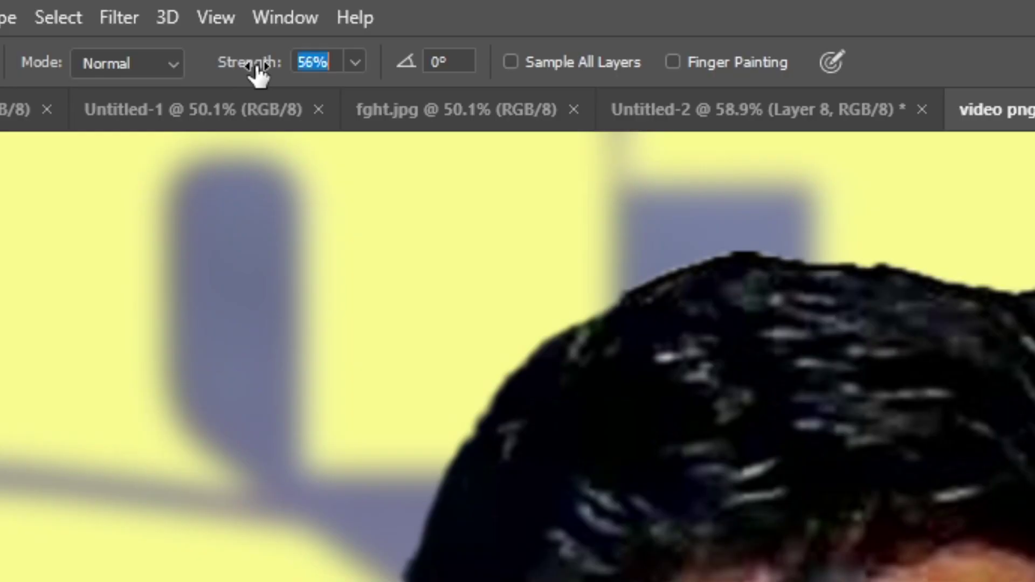
drag(260, 72, 268, 71)
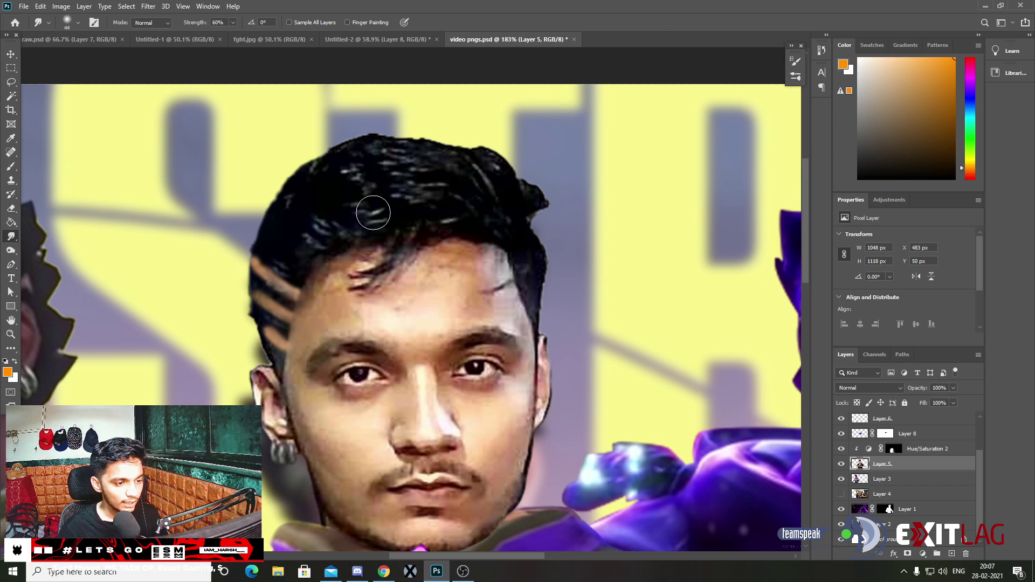
- Smudge the top and edges of the man's hair upward into spikes with a larger brush
drag(356, 204, 319, 162)
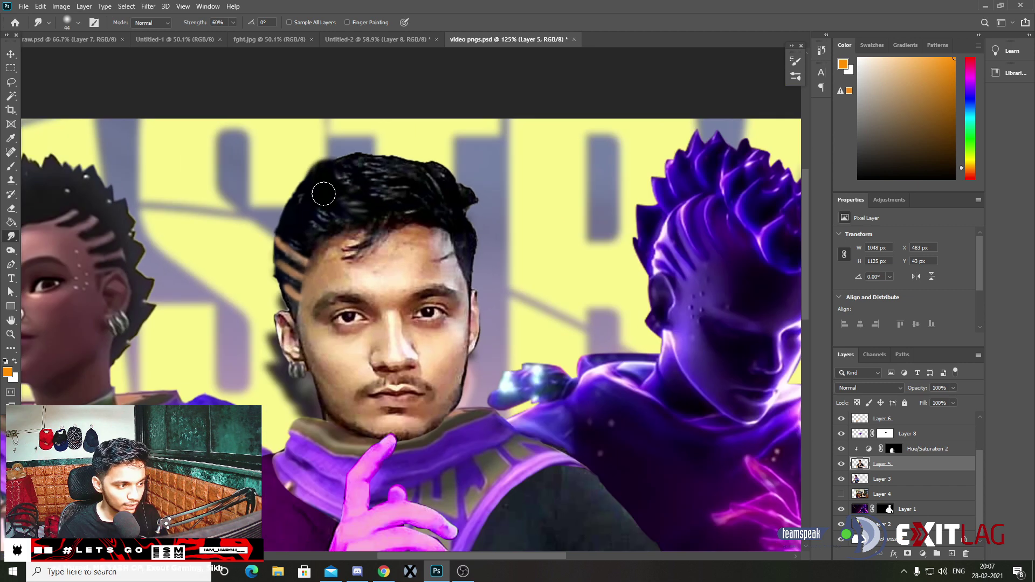
scroll(359, 189, down, 2)
mouse_move(359, 188)
mouse_down()
mouse_move(343, 156)
mouse_move(396, 194)
mouse_up()
key(bracketright)
key(bracketright)
key(bracketright)
scroll(395, 194, down, 3)
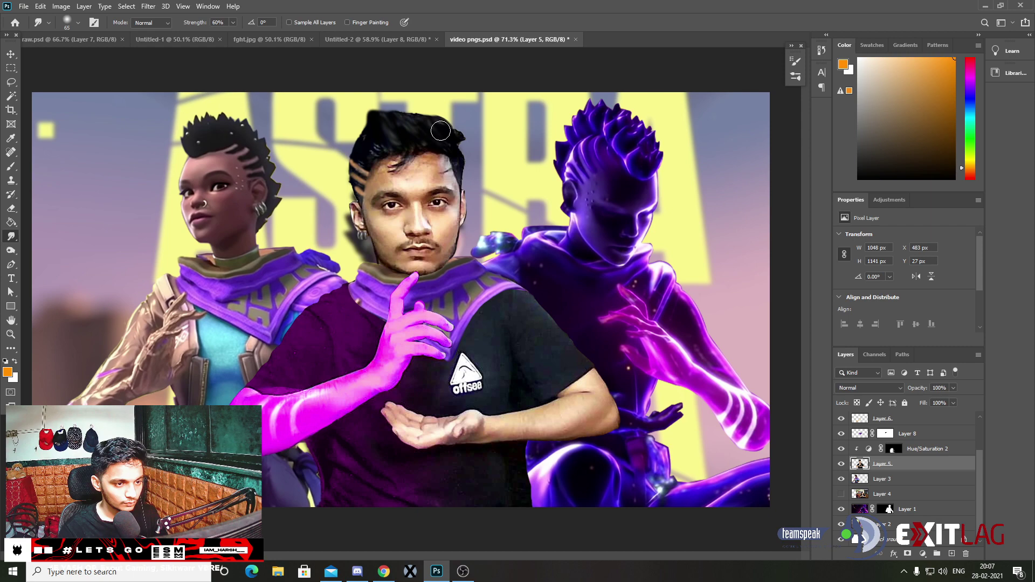
scroll(393, 120, up, 3)
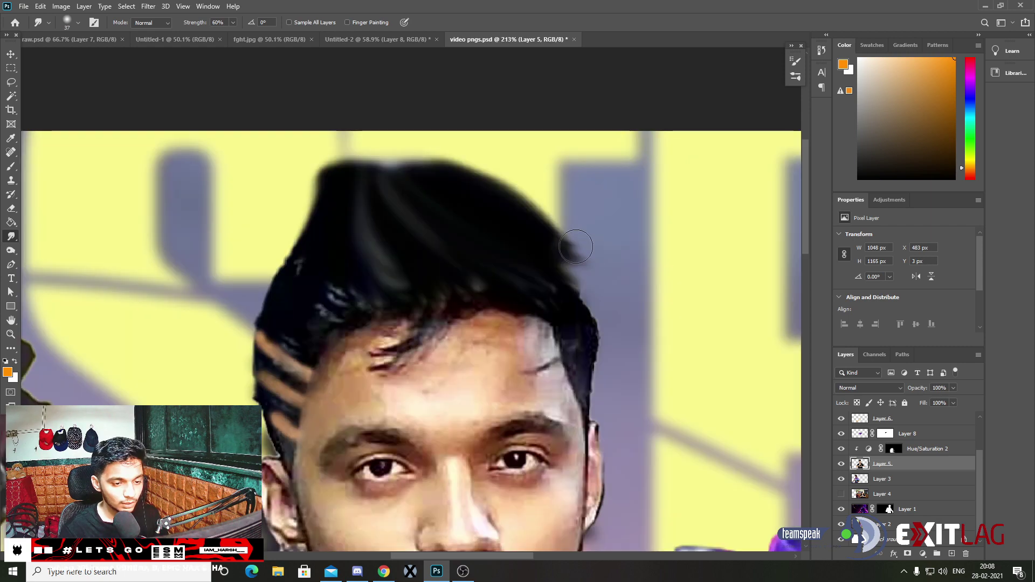
drag(579, 254, 555, 223)
scroll(561, 229, down, 1)
scroll(562, 229, down, 3)
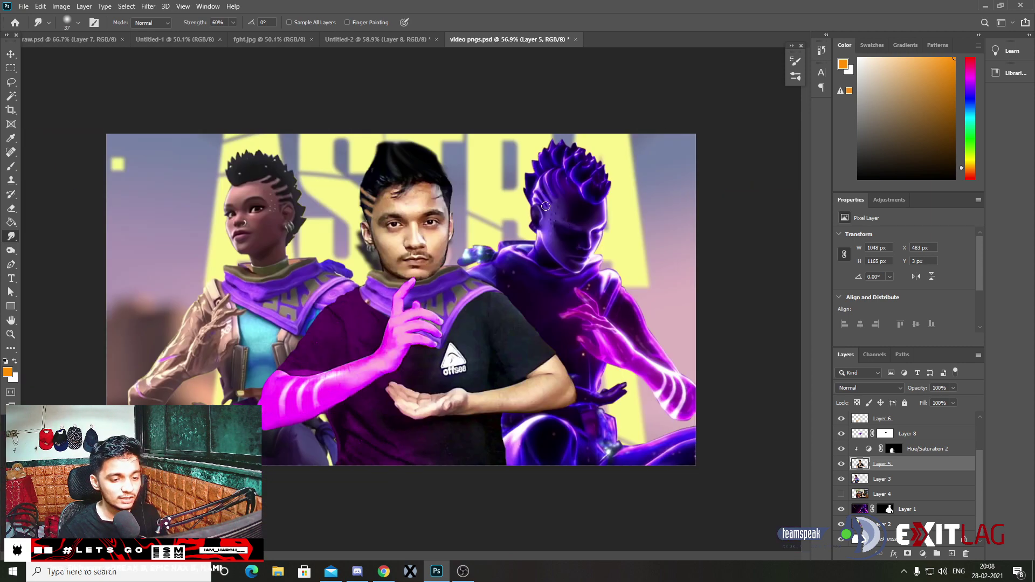
scroll(377, 106, up, 3)
scroll(388, 109, up, 2)
scroll(427, 147, up, 1)
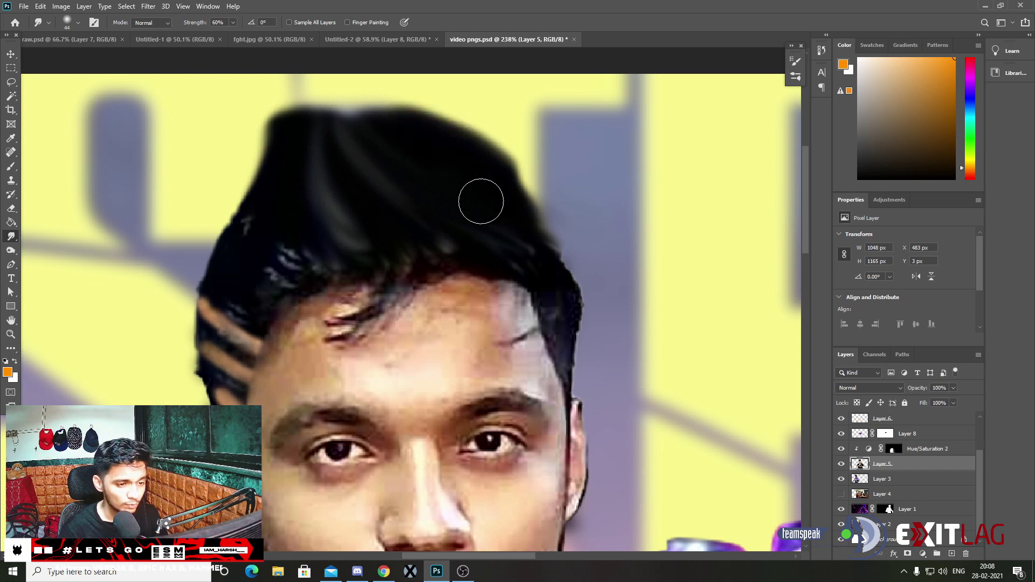
scroll(458, 167, down, 3)
scroll(467, 141, up, 3)
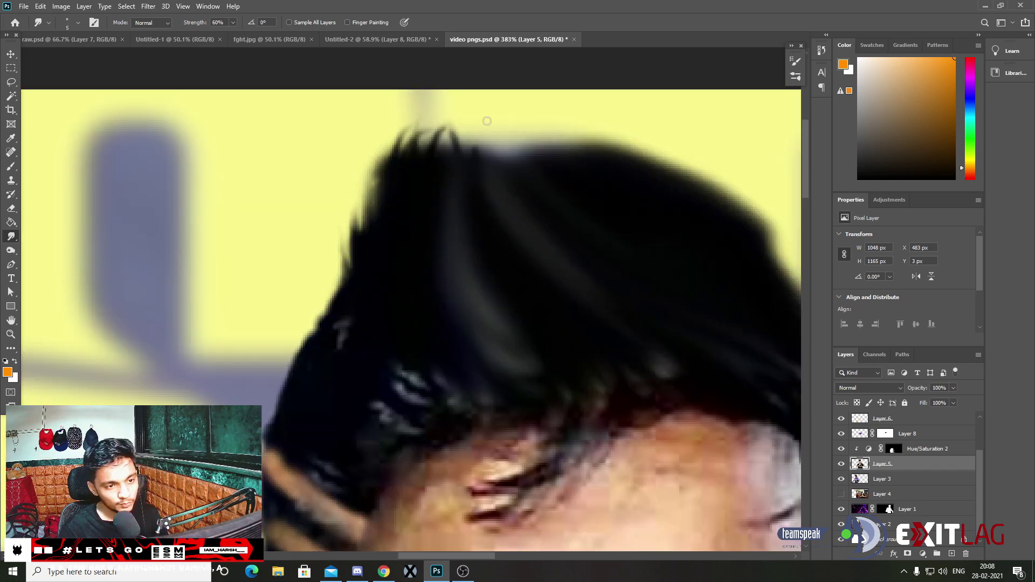
scroll(518, 141, down, 5)
scroll(449, 189, up, 1)
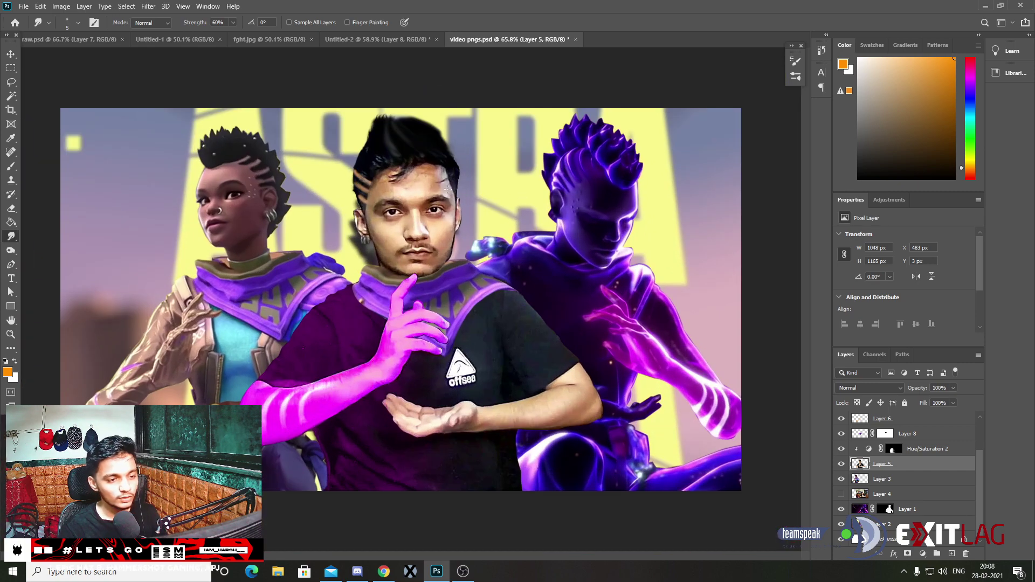
scroll(226, 168, up, 3)
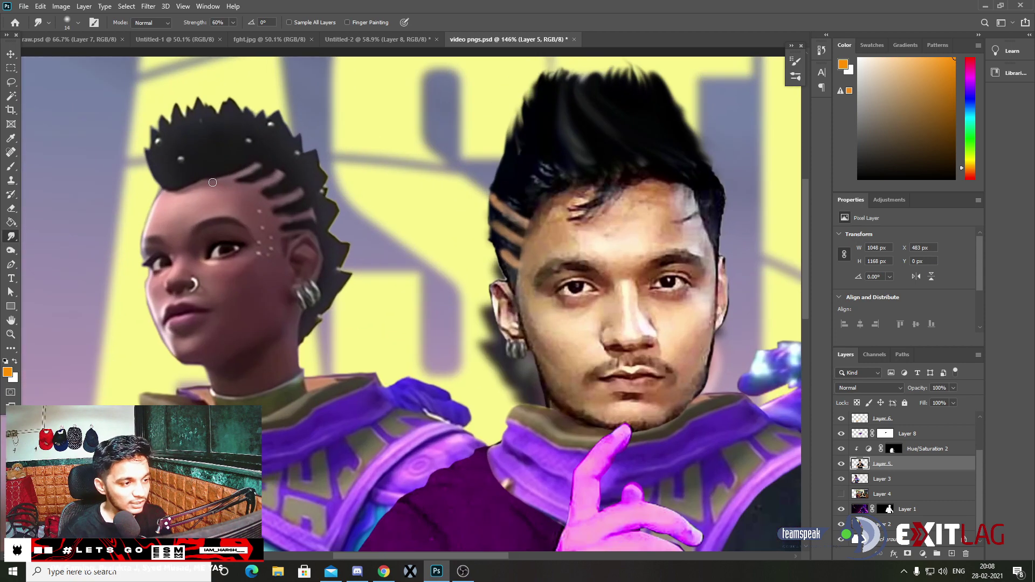
scroll(513, 219, down, 3)
- Add a new empty layer above Layer 8 and switch to the Brush tool
click(928, 435)
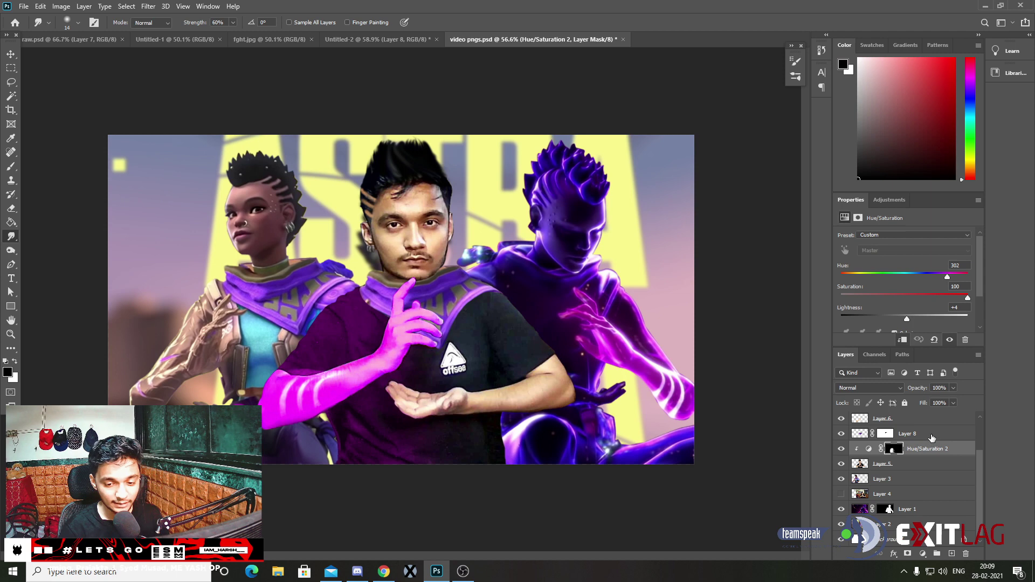
click(952, 553)
scroll(462, 223, up, 5)
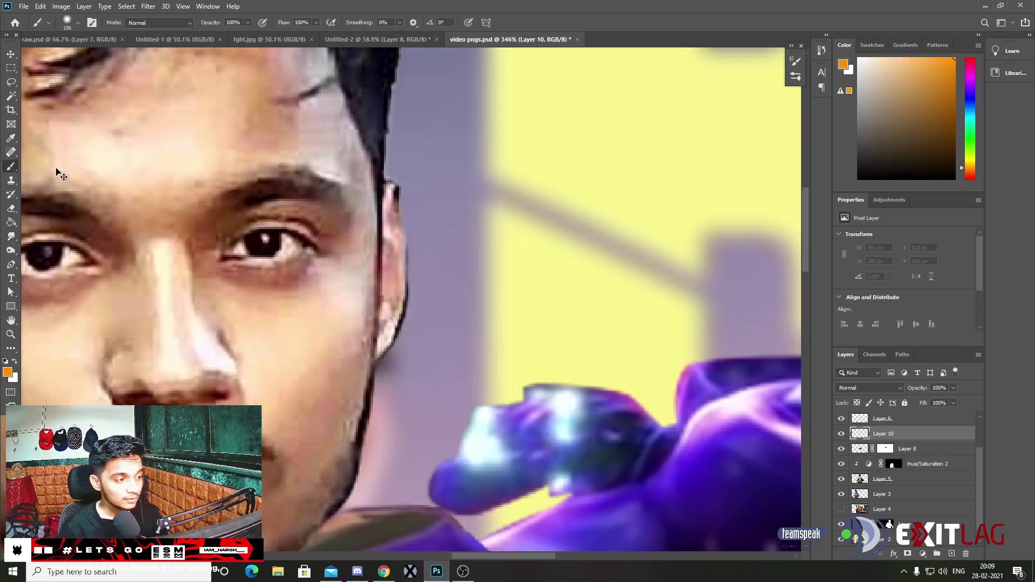
key(b)
drag(484, 178, 471, 191)
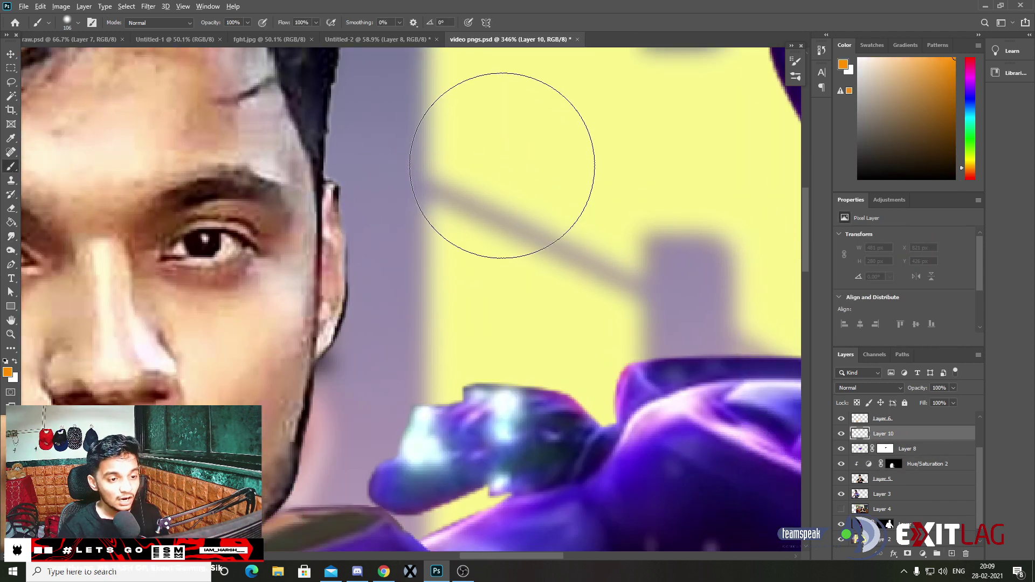
- Set a small, fully soft brush at 0% hardness
alt+right_click(510, 214)
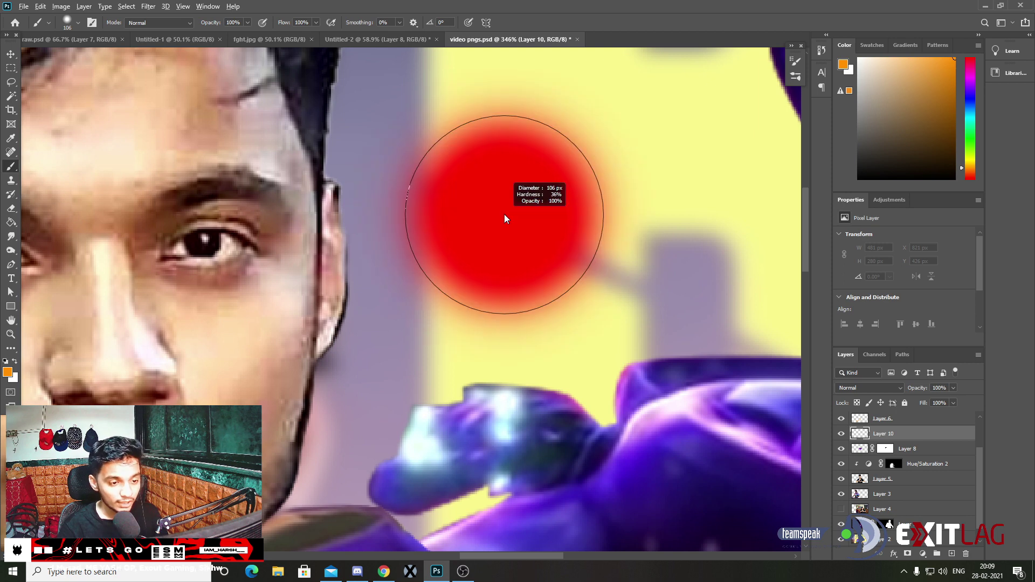
mouse_move(503, 215)
mouse_down()
mouse_move(414, 222)
mouse_move(519, 225)
mouse_move(440, 229)
mouse_up()
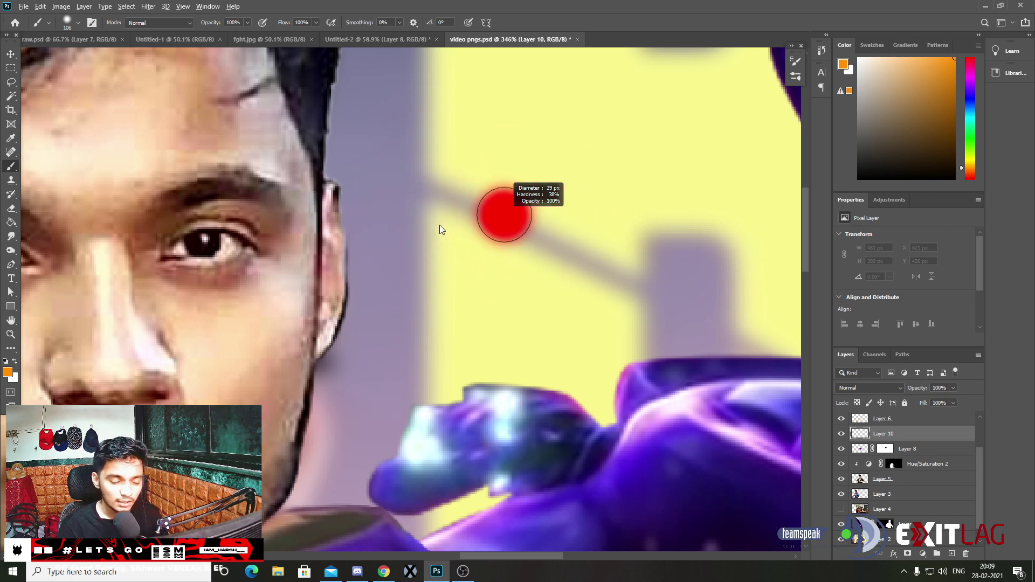
mouse_move(439, 226)
mouse_down()
mouse_move(451, 436)
mouse_move(441, 439)
mouse_up()
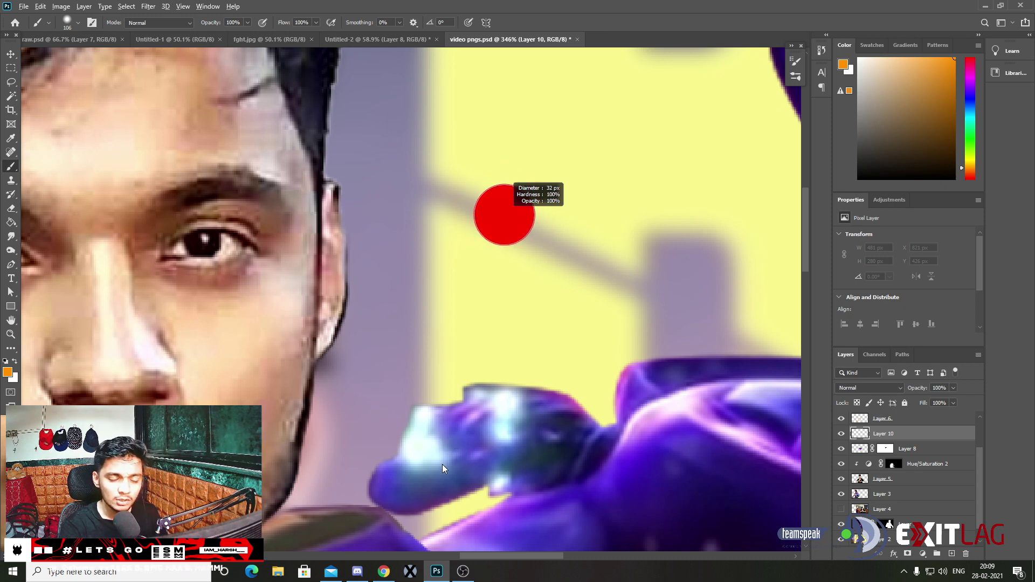
drag(442, 464, 440, 161)
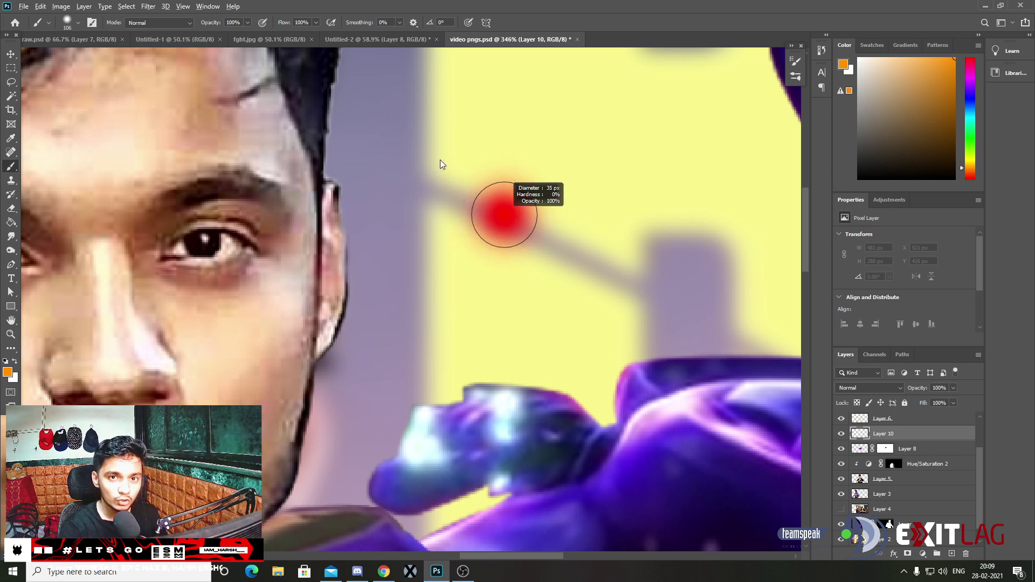
drag(440, 160, 462, 513)
scroll(266, 290, down, 3)
scroll(265, 224, up, 2)
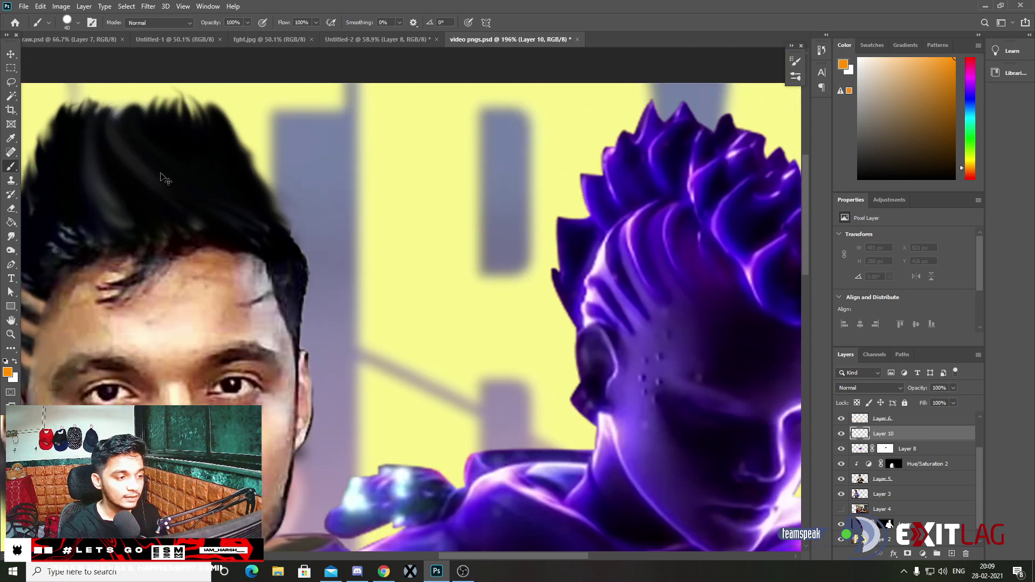
scroll(269, 221, up, 2)
scroll(280, 213, up, 2)
- Switch to white and paint a first size-10 sparkle dot in the hair
key(x)
right_click(330, 208)
key(Return)
click(330, 218)
key(ctrl+z)
scroll(358, 221, up, 1)
key(bracketleft)
click(380, 207)
- Add several more tiny white sparkle dots across the man's hair
scroll(378, 210, down, 2)
scroll(339, 227, down, 1)
scroll(451, 215, down, 3)
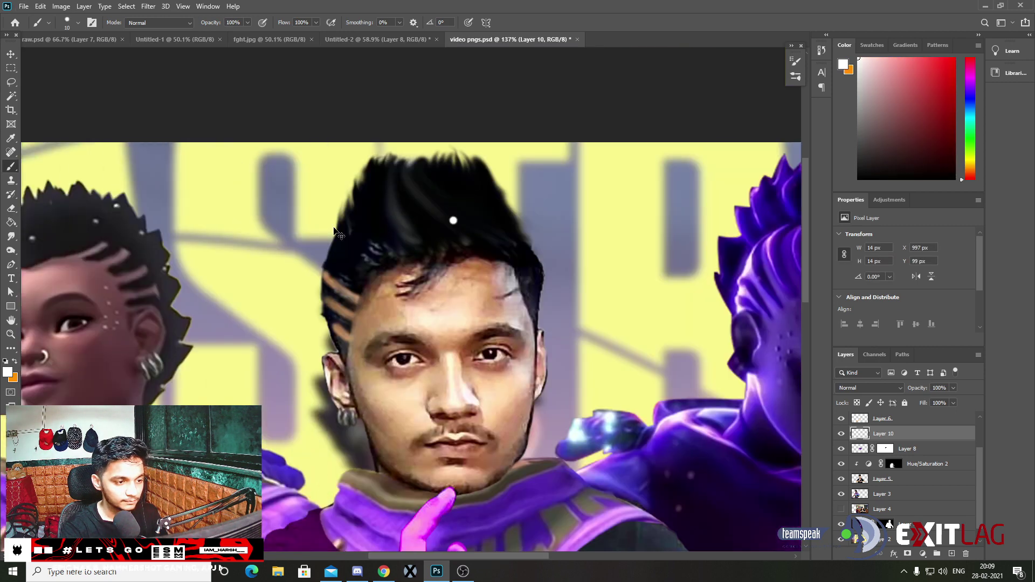
scroll(478, 229, up, 3)
drag(474, 260, 470, 261)
click(470, 275)
right_click(388, 232)
key(Escape)
click(384, 236)
click(542, 202)
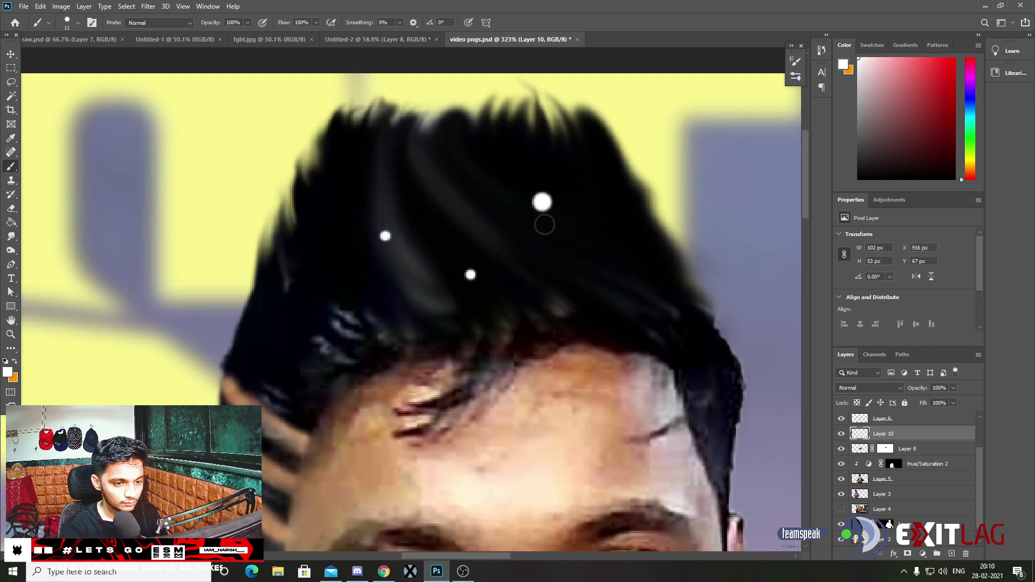
scroll(571, 256, down, 5)
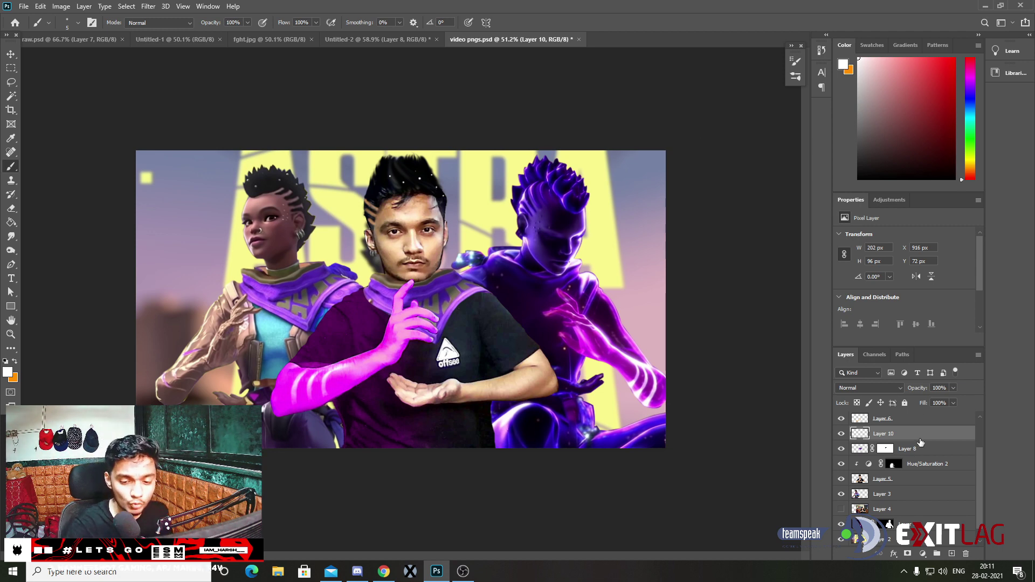
- Add a new Layer 11 clipped to the layer below
key(ctrl+shift+alt+n)
key(ctrl+alt+g)
scroll(400, 299, up, 2)
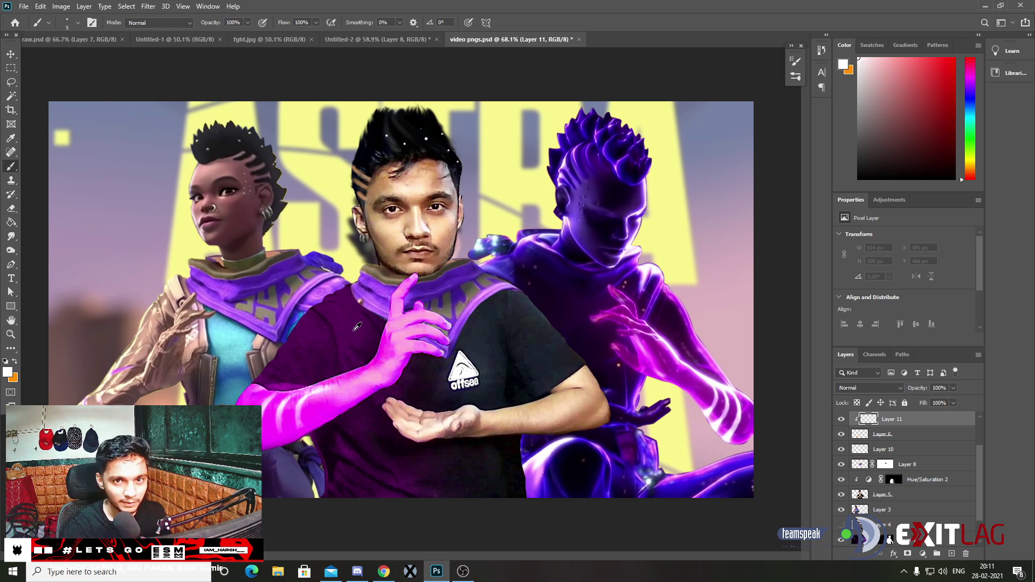
- Set a large, very soft brush
scroll(367, 323, up, 2)
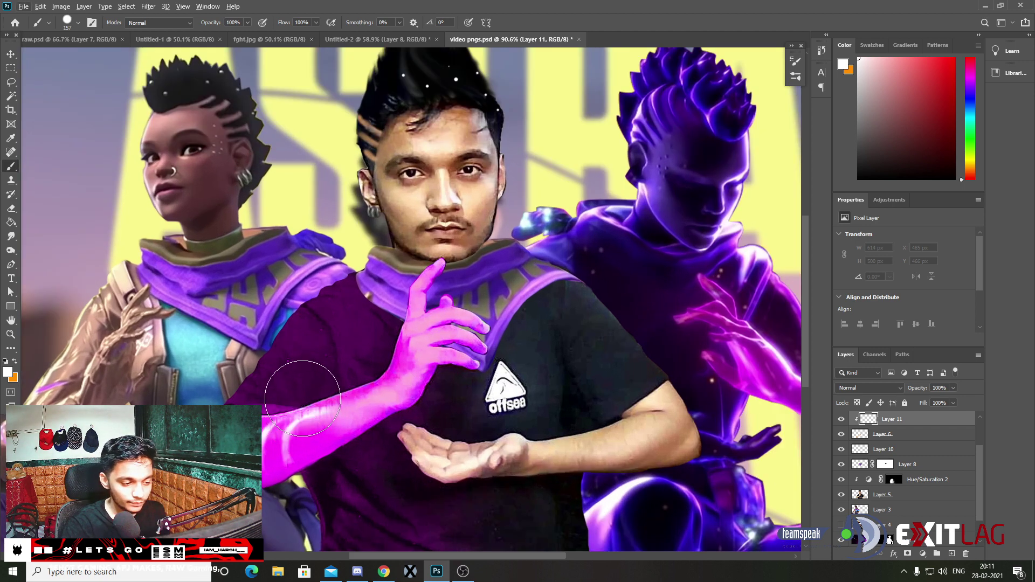
scroll(302, 400, down, 1)
alt+right_click(327, 273)
drag(327, 274, 394, 277)
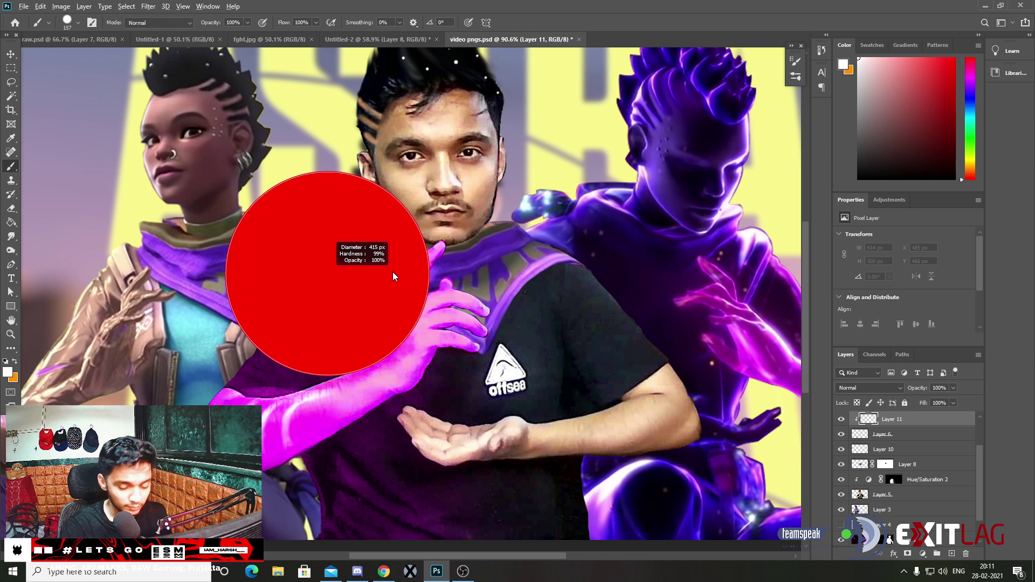
drag(392, 272, 360, 22)
scroll(289, 427, up, 3)
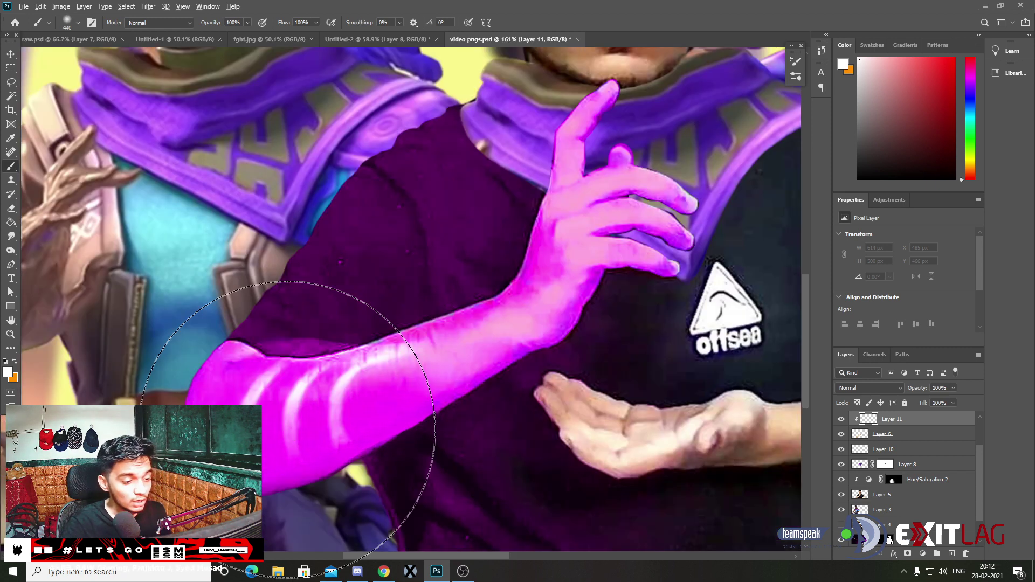
- Sample the arm's magenta and paint a soft glow over the forearm
alt+click(263, 361)
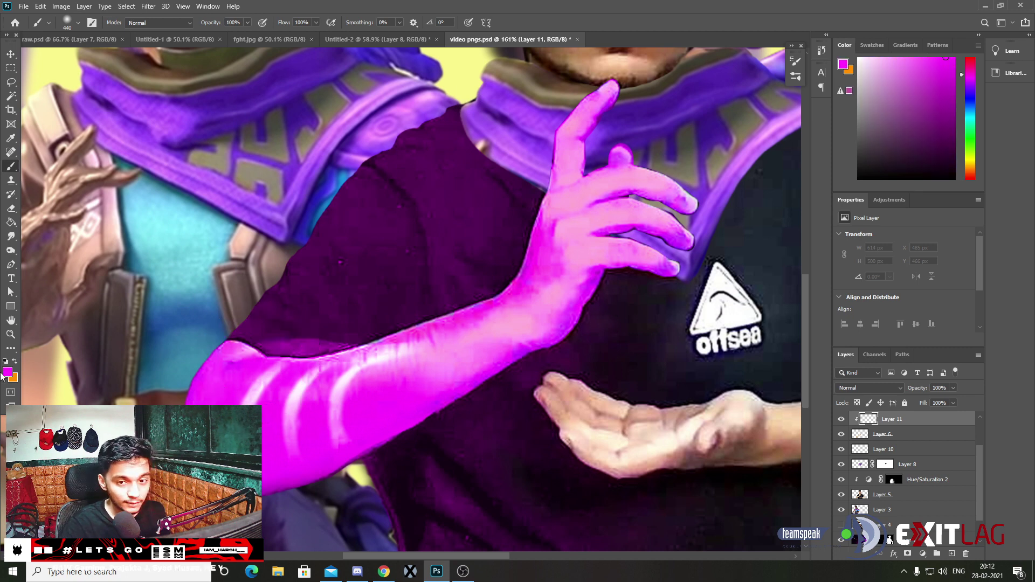
click(6, 372)
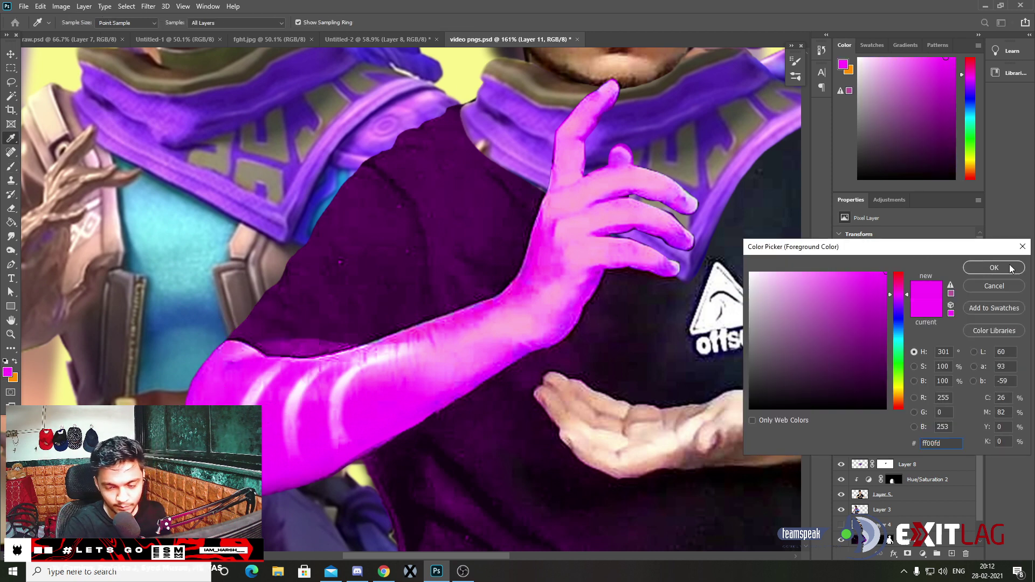
click(994, 268)
alt+scroll(612, 347, down, 3)
alt+scroll(324, 428, up, 3)
alt+scroll(260, 383, up, 1)
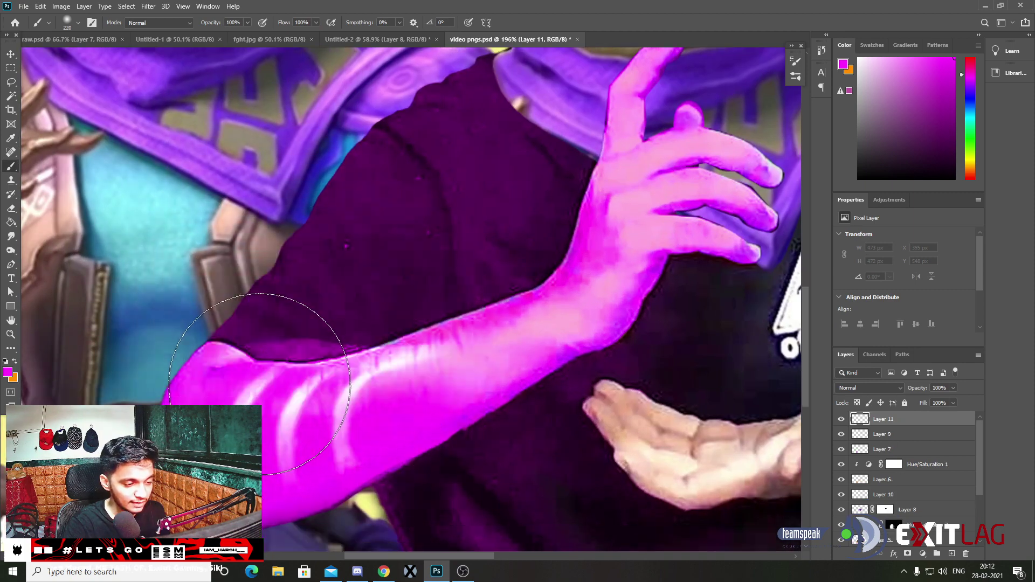
drag(289, 272, 238, 345)
- Resize the magenta glow with Free Transform to fit the arm
alt+scroll(302, 373, down, 3)
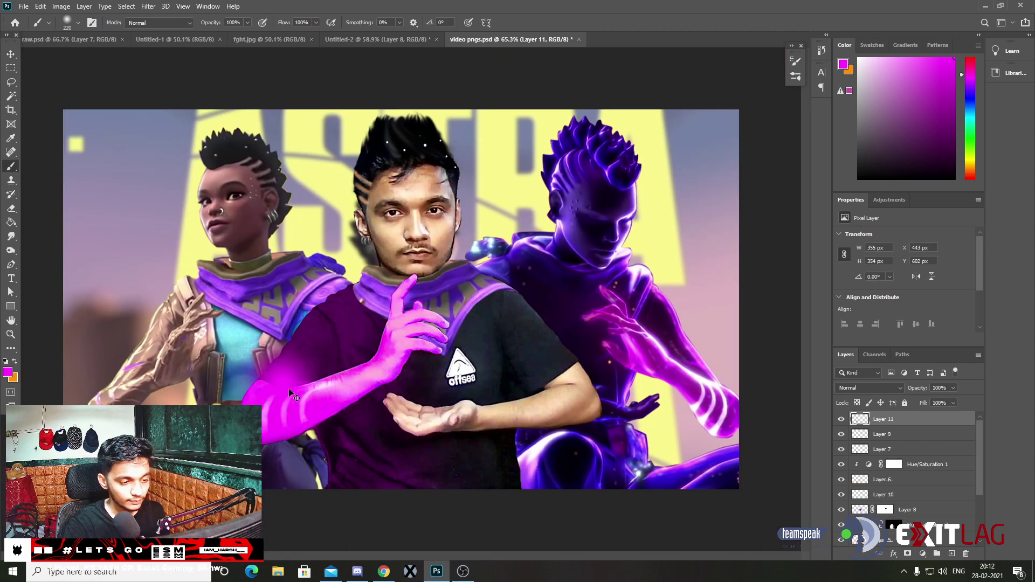
key(ctrl+t)
mouse_move(344, 384)
mouse_down()
mouse_move(326, 378)
mouse_move(390, 383)
mouse_move(343, 388)
mouse_up()
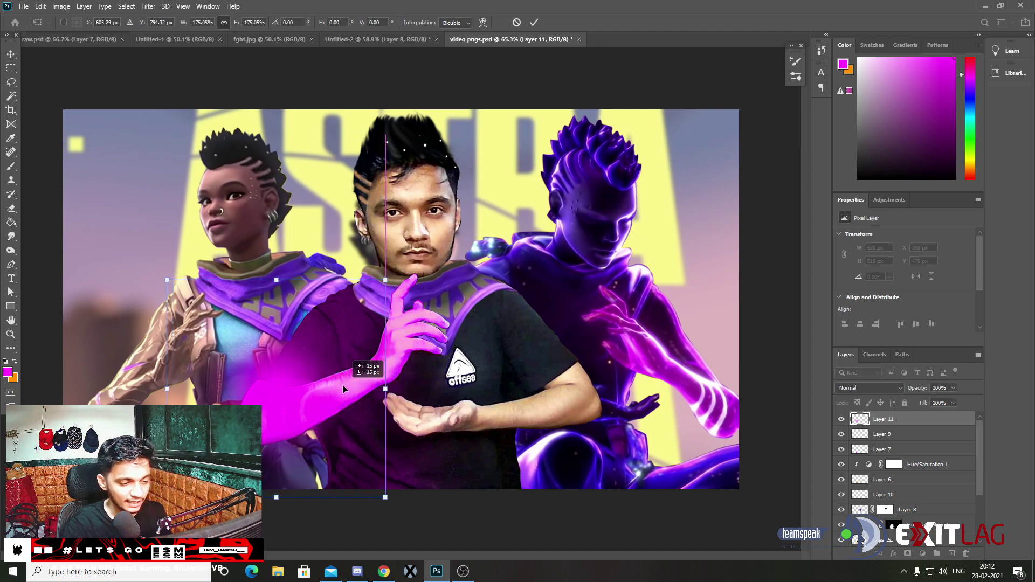
key(Return)
key(b)
alt+scroll(270, 386, up, 2)
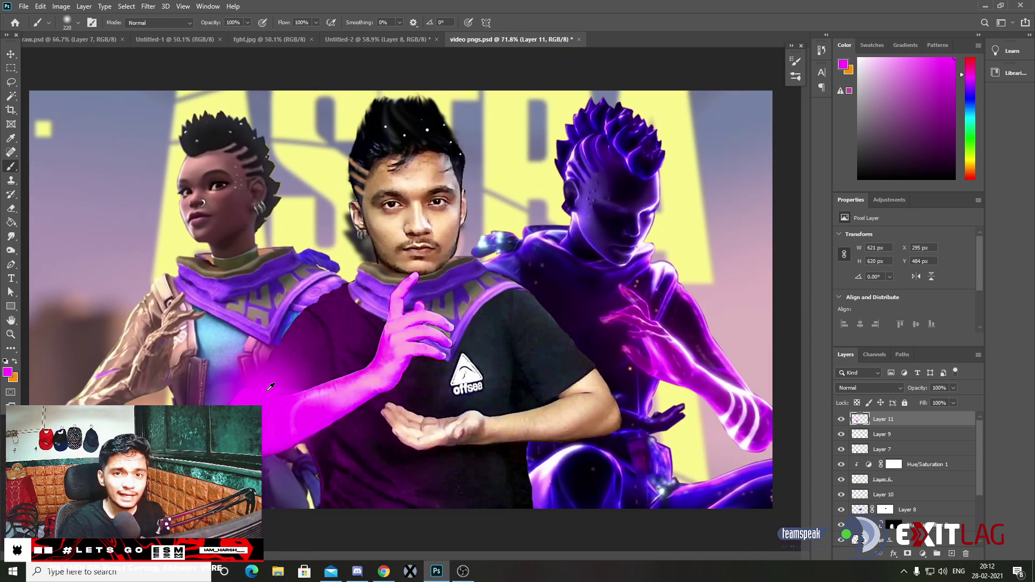
alt+scroll(270, 386, up, 1)
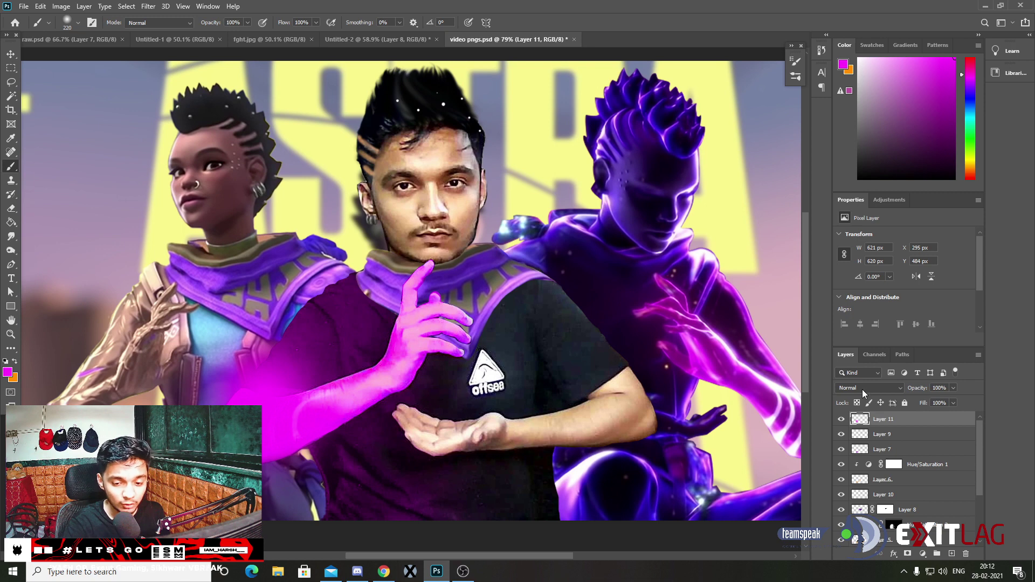
- Set Layer 11's glow to Linear Dodge (Add) at 93% opacity
click(862, 390)
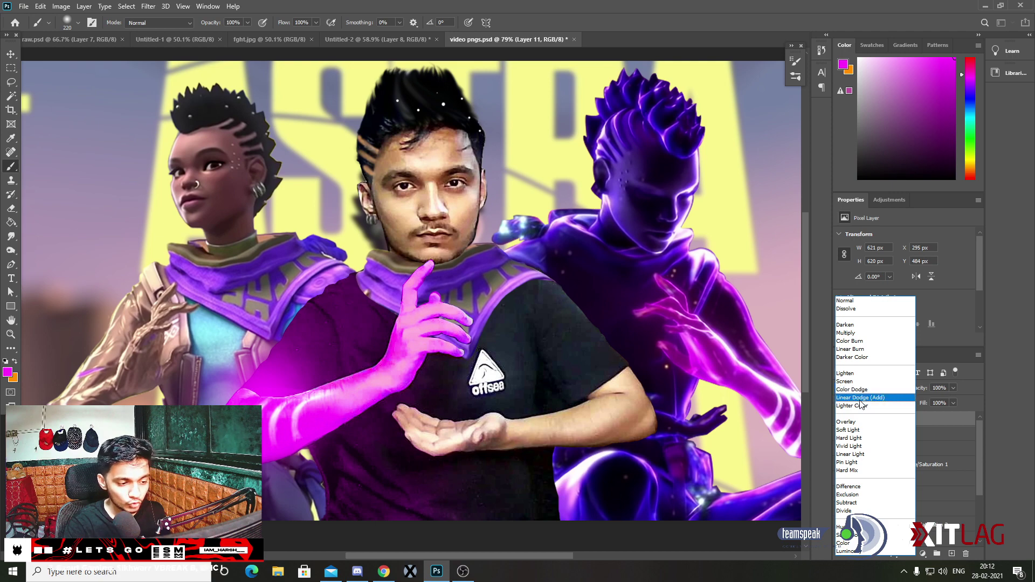
click(863, 399)
drag(908, 388, 917, 387)
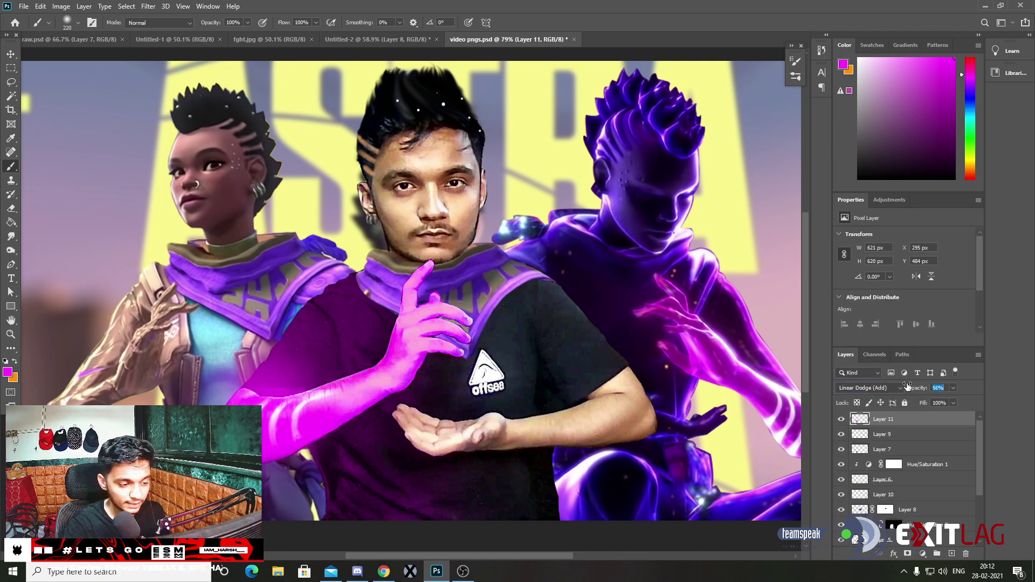
scroll(633, 386, up, 3)
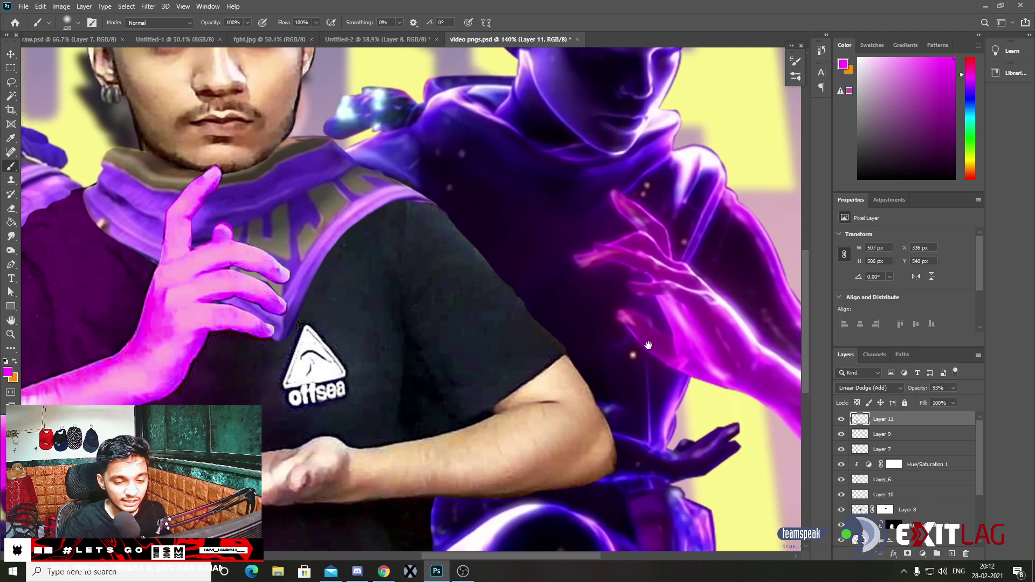
drag(650, 346, 373, 335)
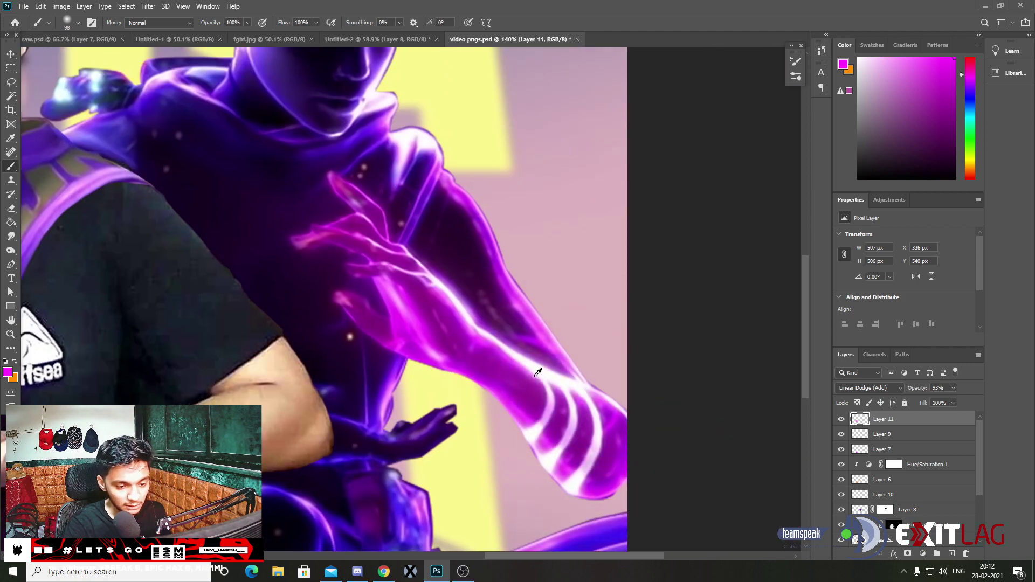
scroll(530, 368, down, 3)
scroll(432, 323, up, 3)
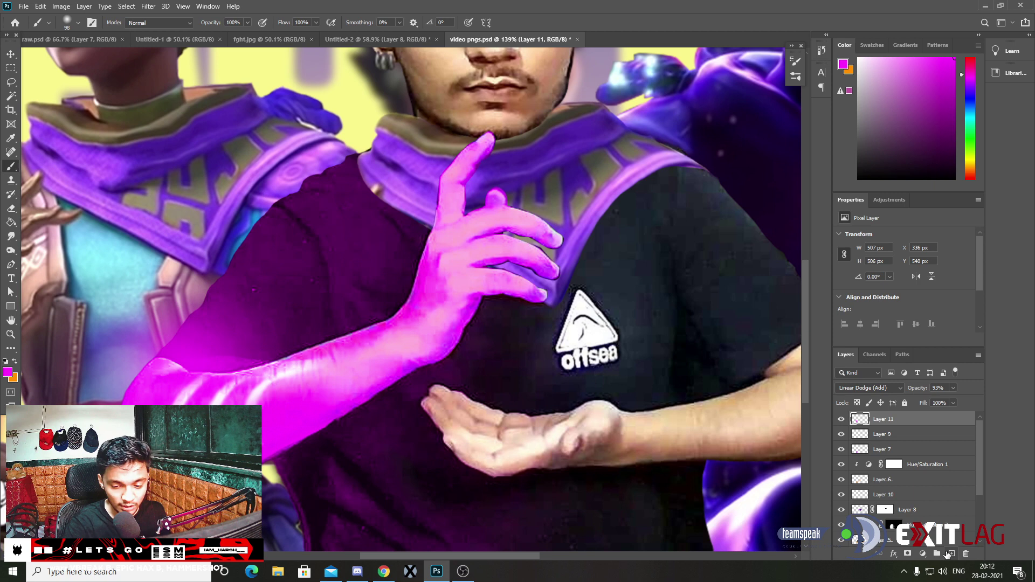
- On a new Layer 12, dab soft pink light onto the arm with a larger brush
click(949, 554)
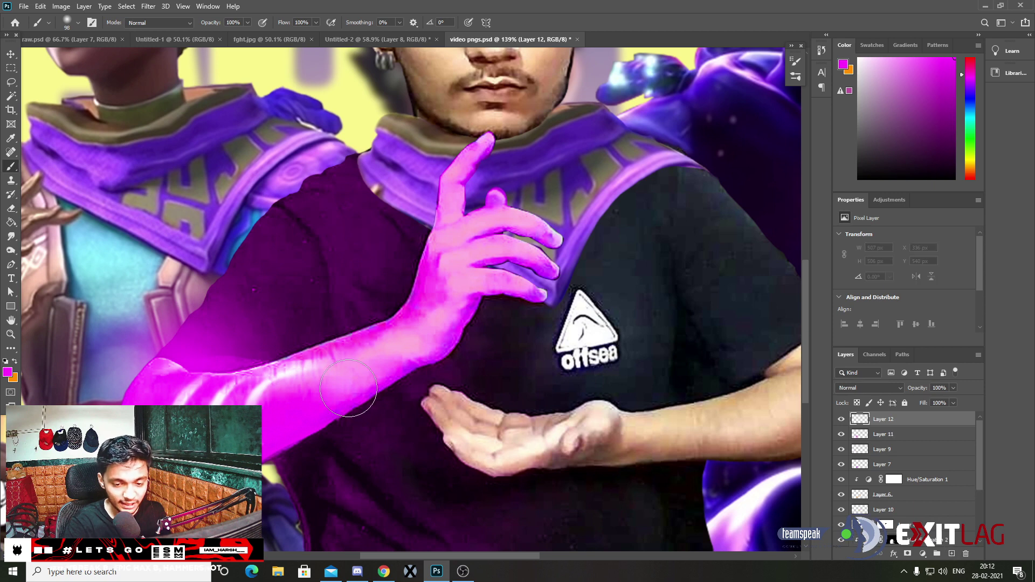
key(bracketright)
key(bracketright)
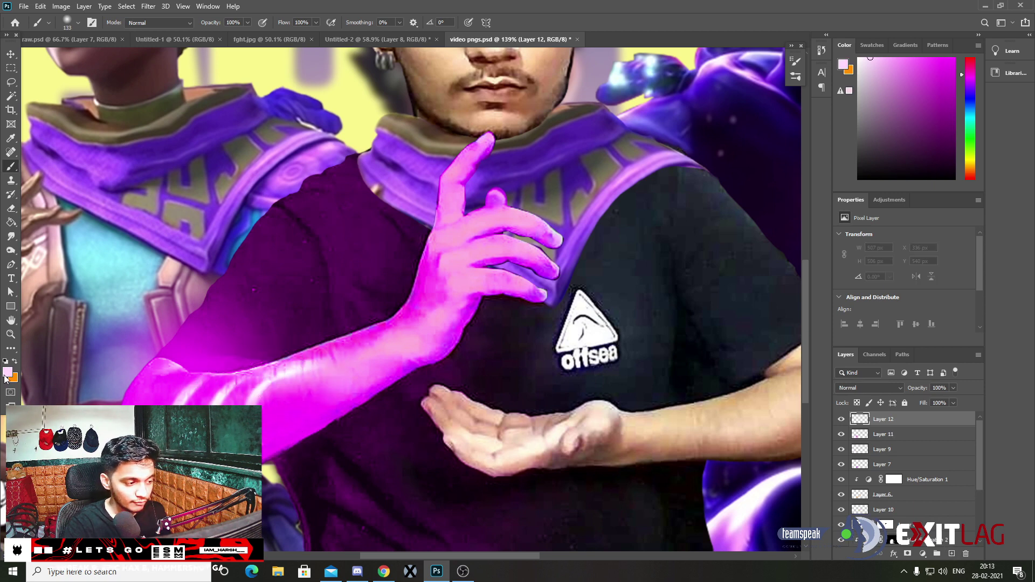
scroll(270, 377, down, 1)
key(bracketright)
key(bracketright)
key(bracketright)
click(285, 378)
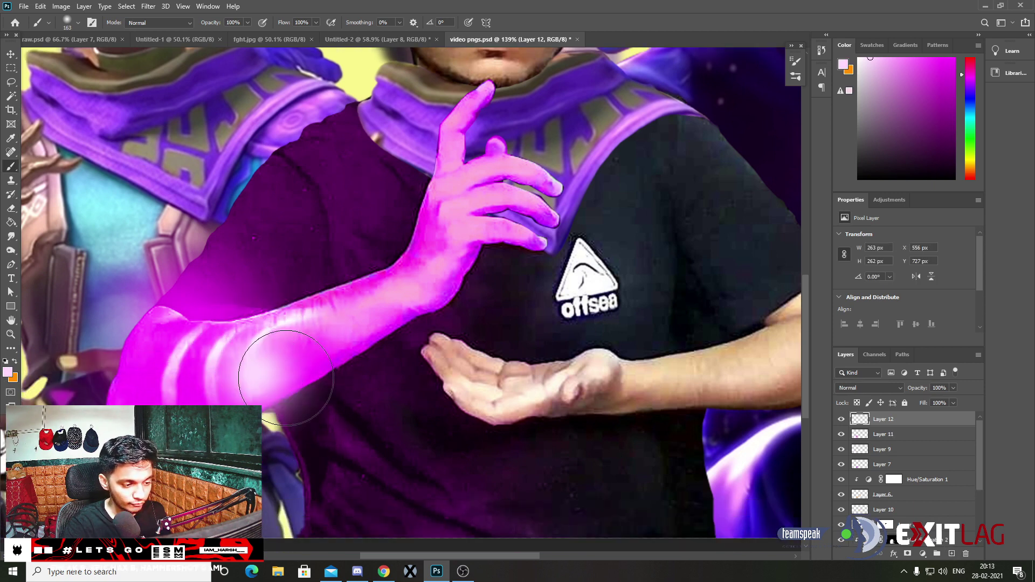
scroll(337, 383, down, 4)
- Blend Layer 12 as Linear Dodge (Add) and scale the pink glow up
click(868, 388)
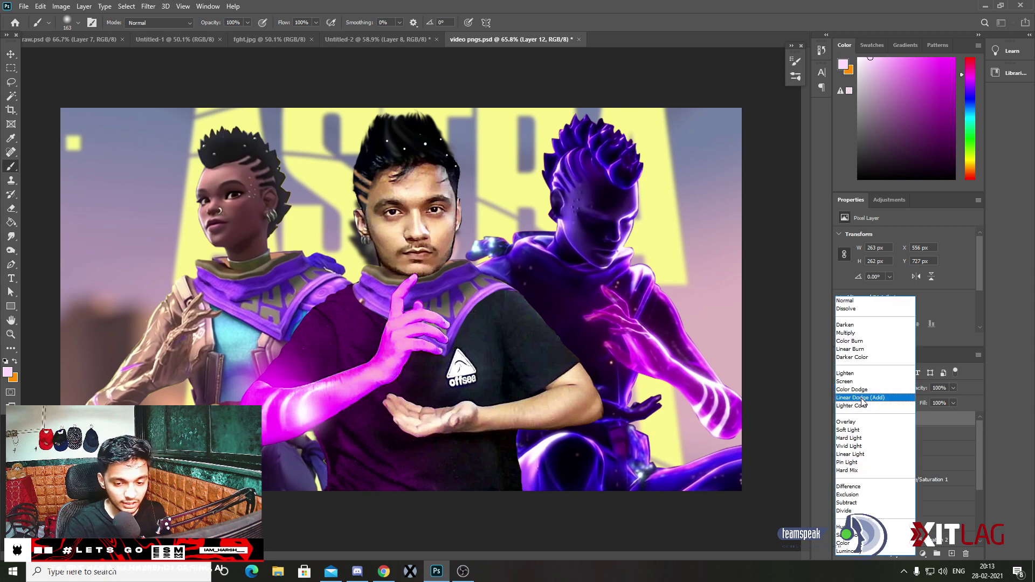
click(863, 401)
key(ctrl+t)
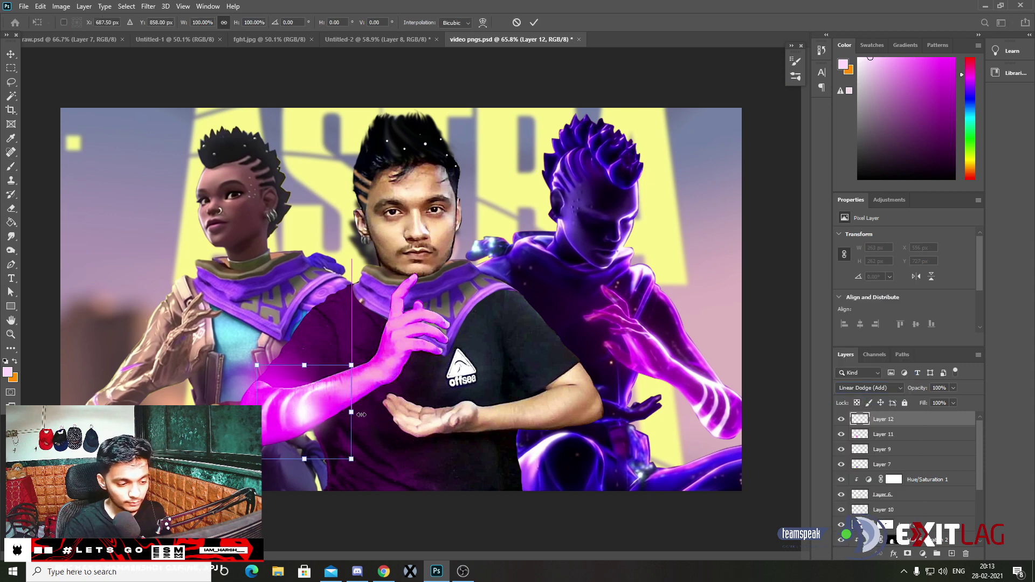
drag(351, 414, 370, 415)
key(Return)
key(b)
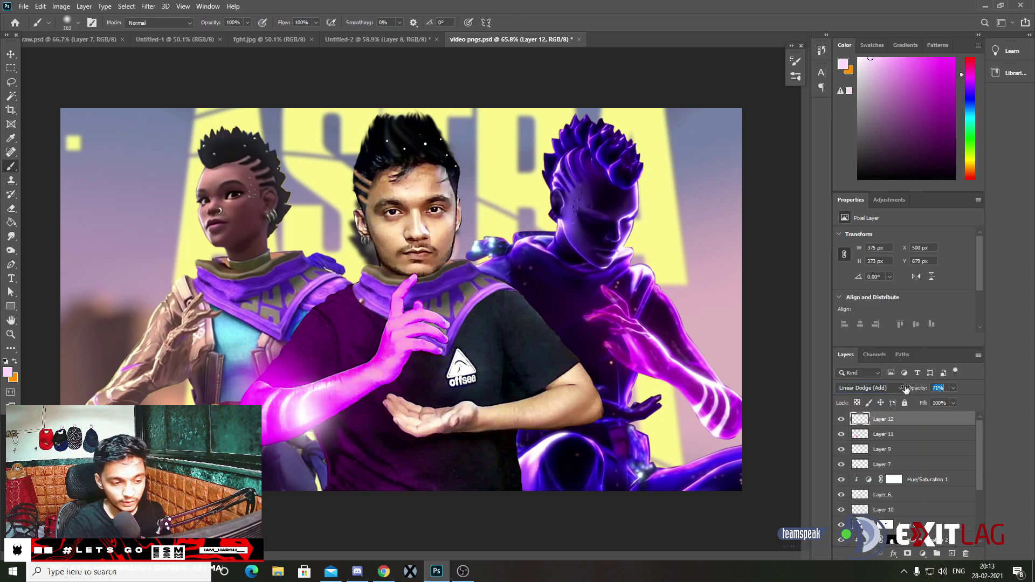
- Select Layer 6 with the Move tool
key(v)
scroll(441, 347, up, 2)
click(441, 347)
scroll(909, 486, down, 1)
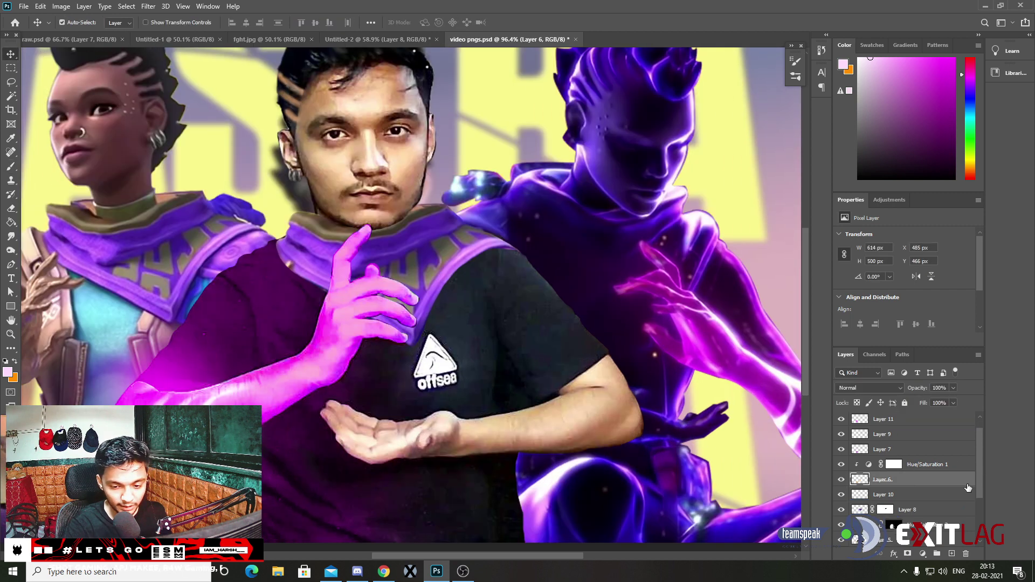
- Give Layer 6 a magenta Outer Glow at 100% opacity
double_click(968, 488)
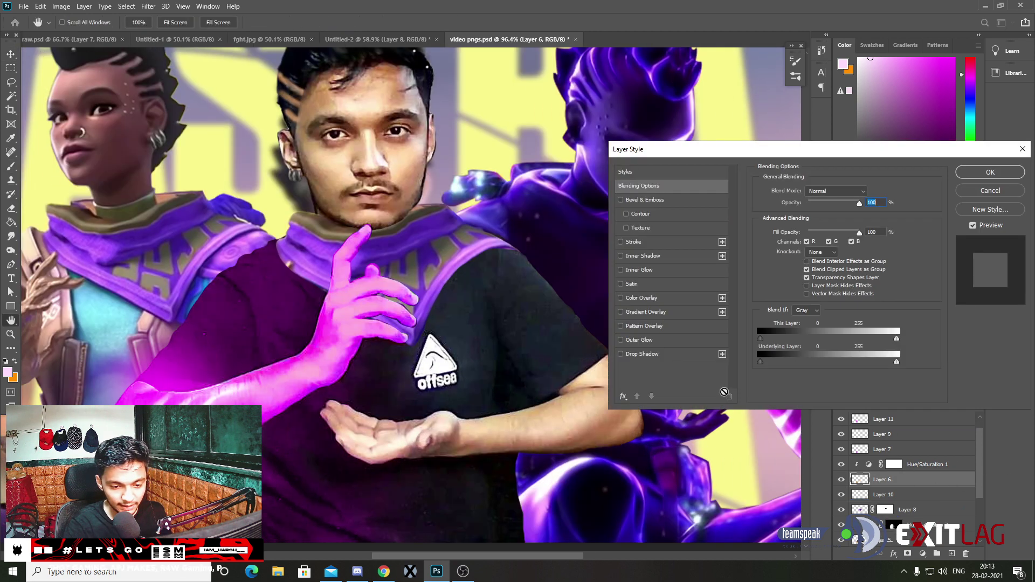
click(663, 341)
click(784, 229)
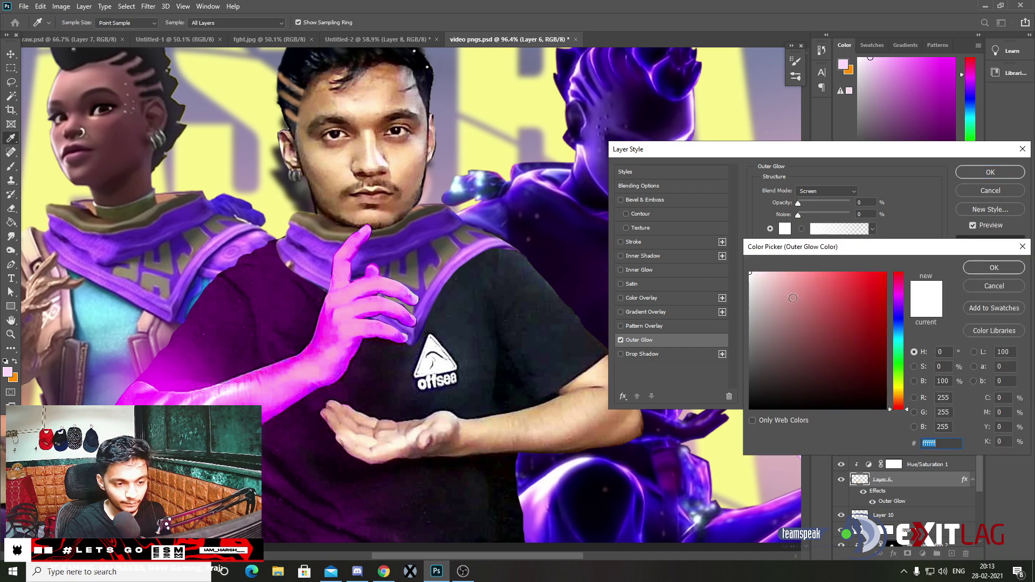
click(899, 301)
click(885, 274)
click(994, 268)
drag(799, 204, 851, 206)
key(Return)
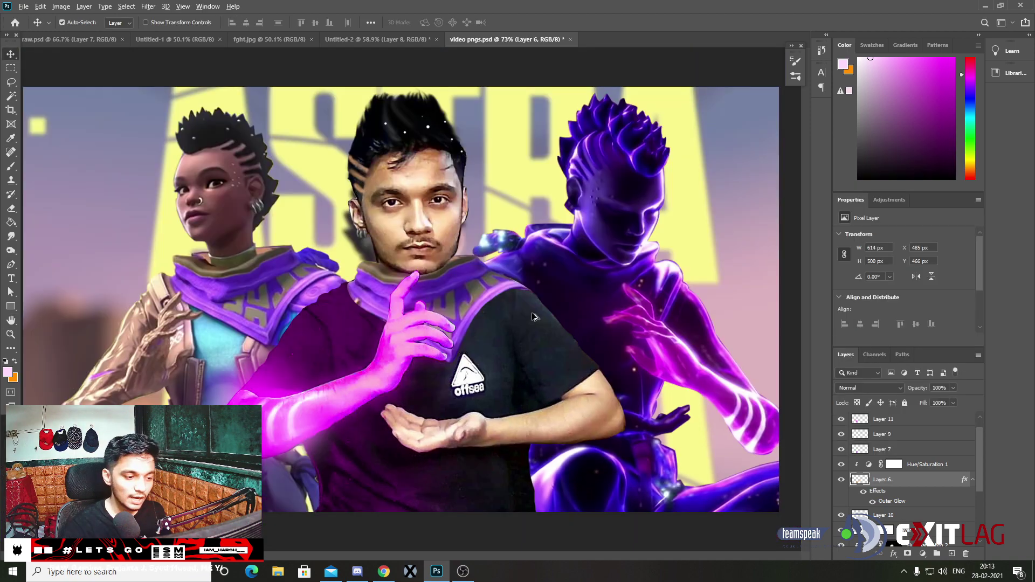
- Soften the glowing arm's lower edge with the Blur Tool
scroll(422, 365, up, 5)
scroll(356, 343, down, 2)
scroll(354, 344, down, 2)
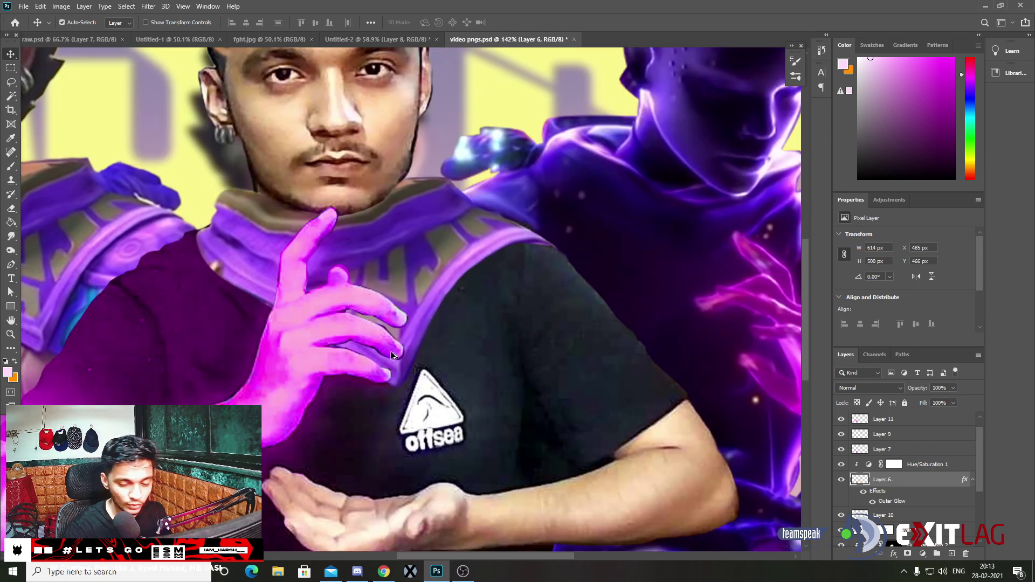
scroll(391, 351, down, 2)
scroll(414, 339, up, 2)
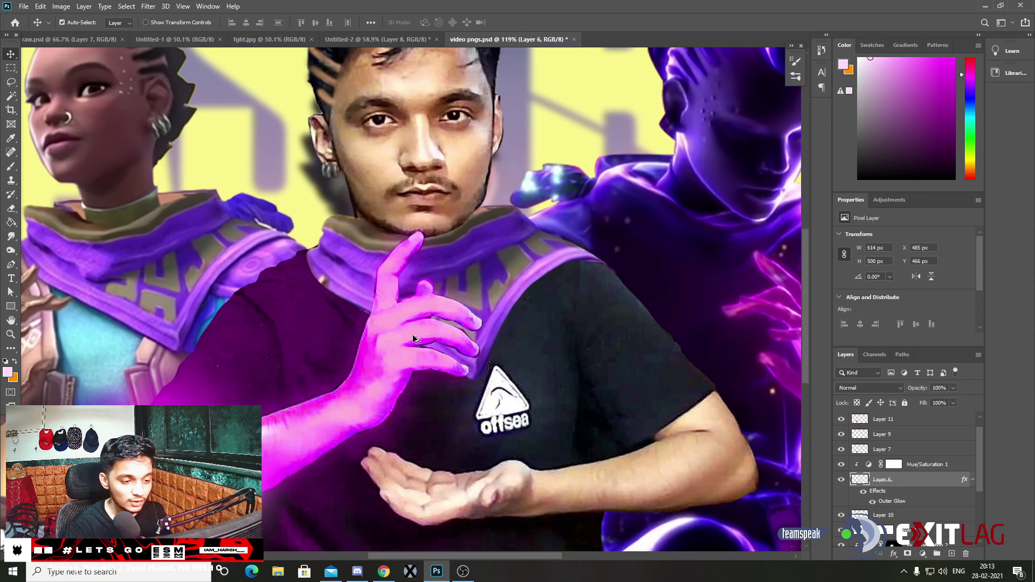
click(11, 237)
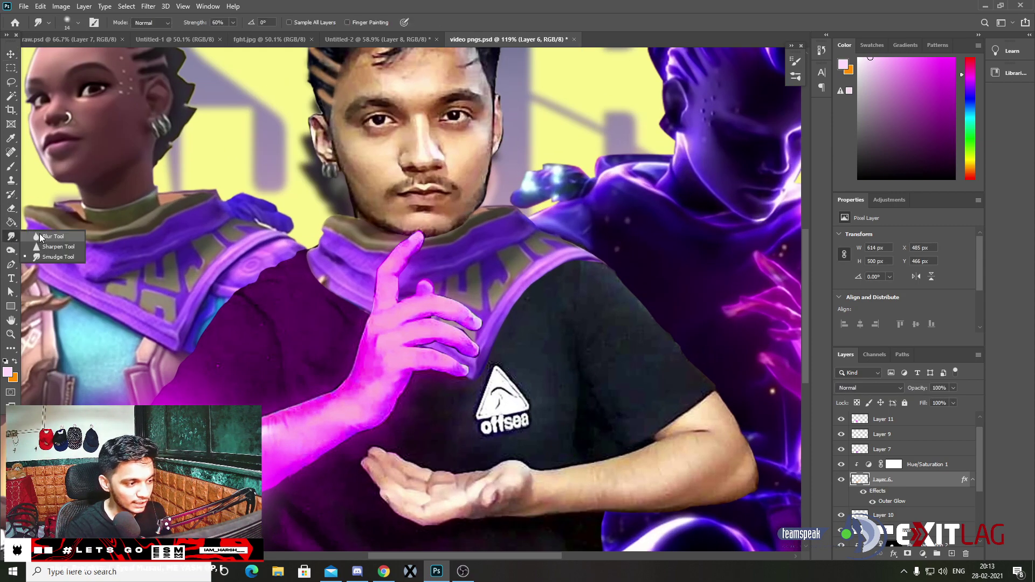
click(44, 236)
scroll(339, 399, up, 1)
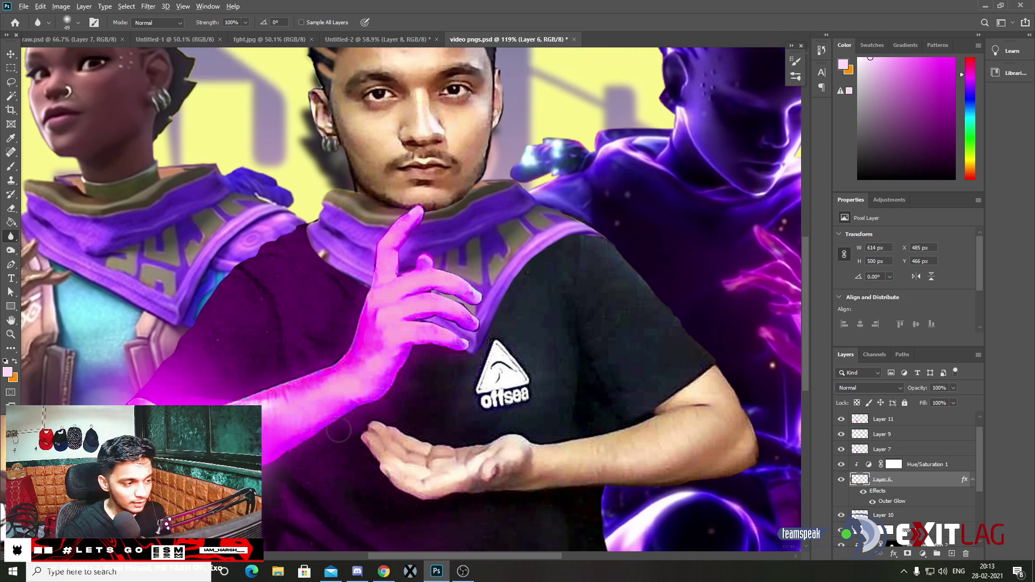
scroll(331, 426, up, 2)
scroll(331, 430, down, 1)
scroll(320, 389, left, 1)
drag(337, 376, 463, 315)
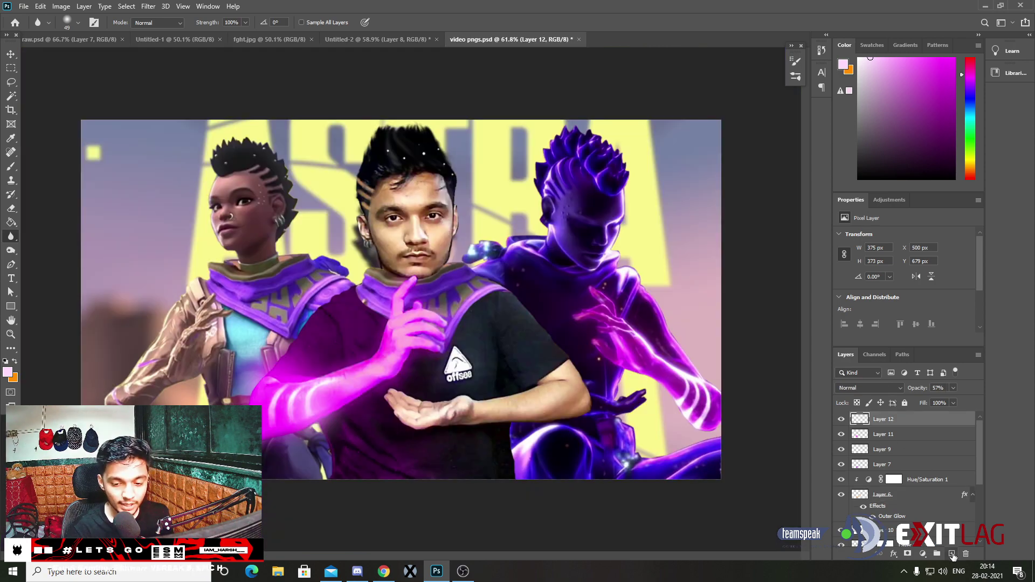
- Add a new glow layer above Layer 12 and sample the shoulder's purple
click(952, 555)
key(b)
scroll(359, 326, up, 2)
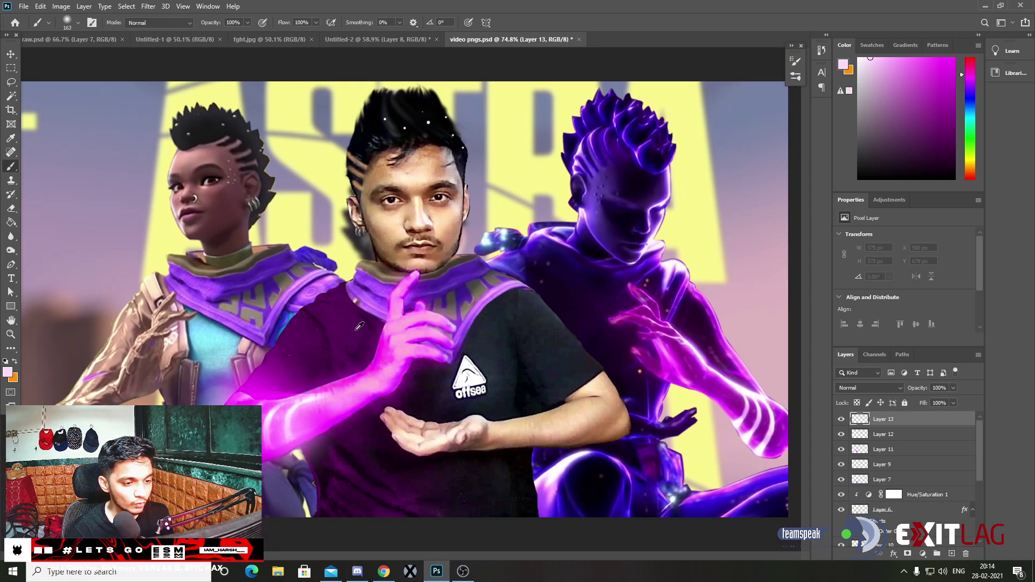
scroll(454, 322, down, 1)
scroll(497, 261, up, 3)
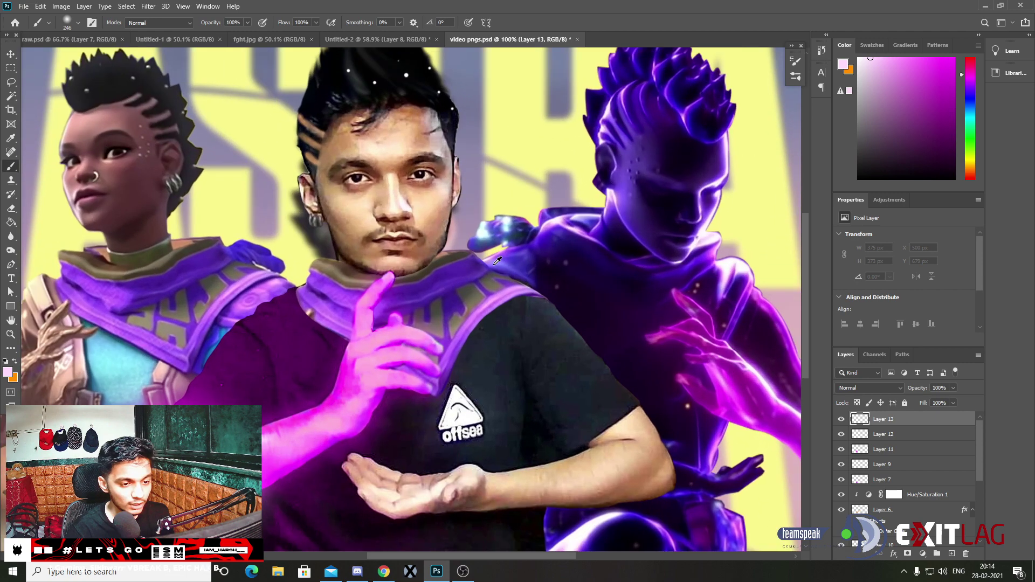
scroll(497, 261, up, 2)
scroll(512, 263, up, 1)
alt+click(505, 262)
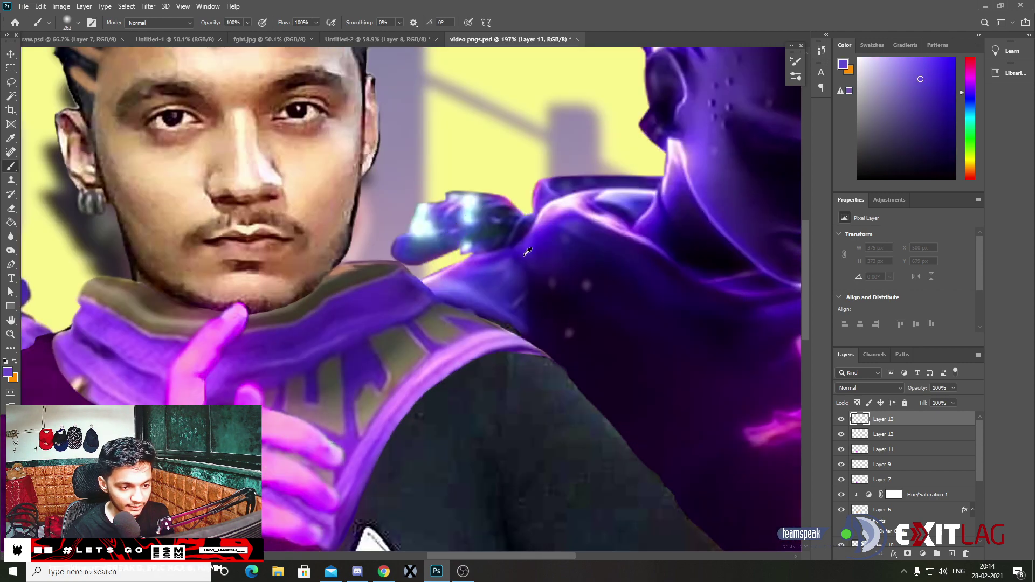
scroll(538, 248, down, 3)
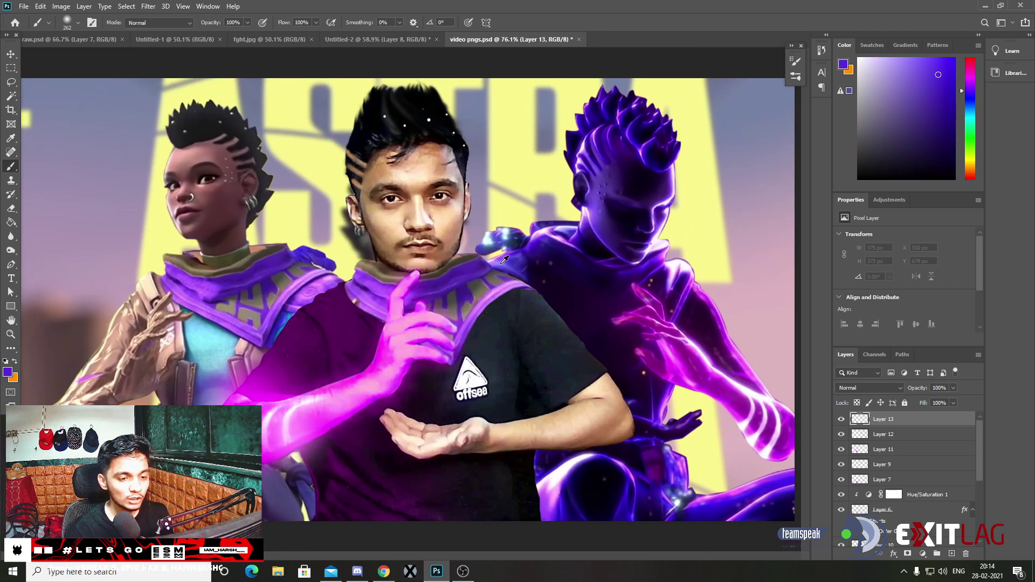
scroll(505, 260, up, 1)
scroll(544, 226, up, 2)
scroll(532, 254, up, 1)
scroll(538, 265, up, 1)
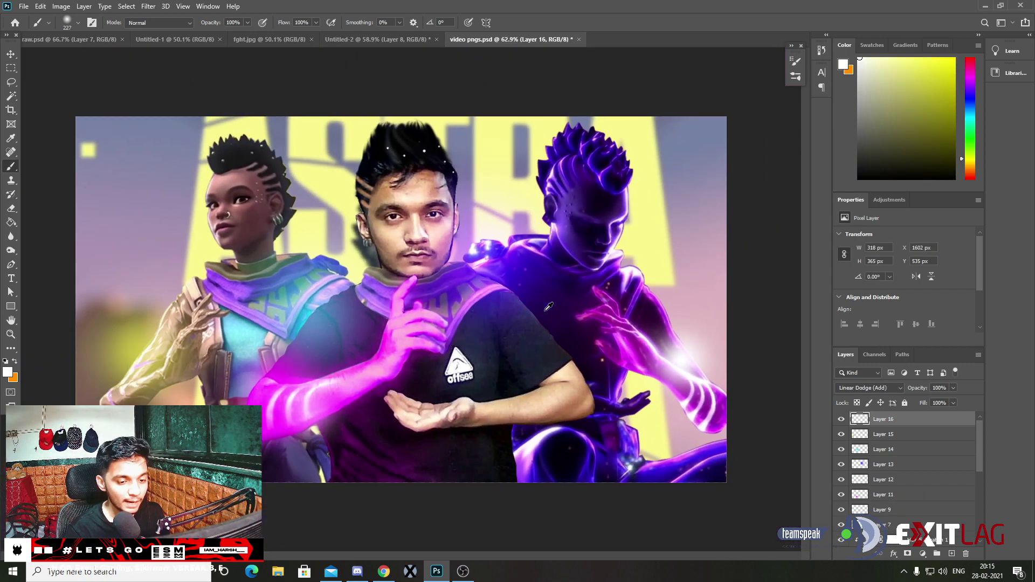
scroll(549, 306, up, 1)
scroll(473, 439, up, 1)
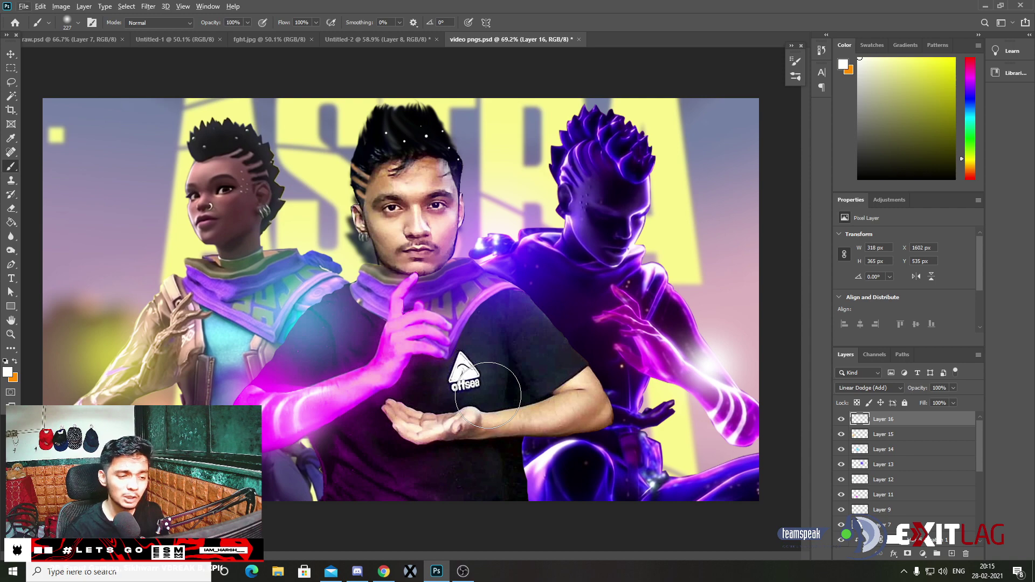
scroll(420, 481, down, 1)
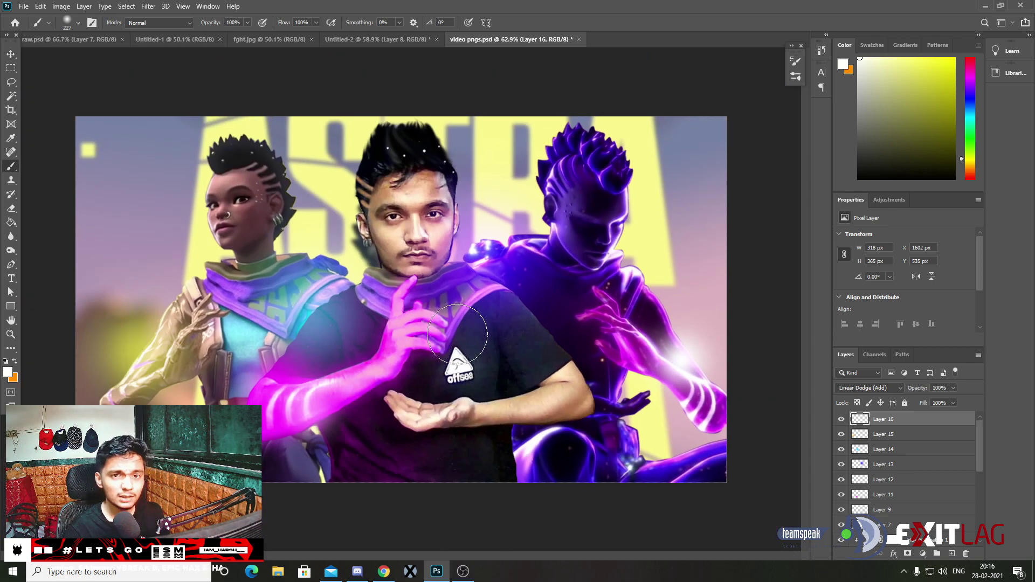
- Search Chrome images for 'purple particles' and preview the first result
click(383, 570)
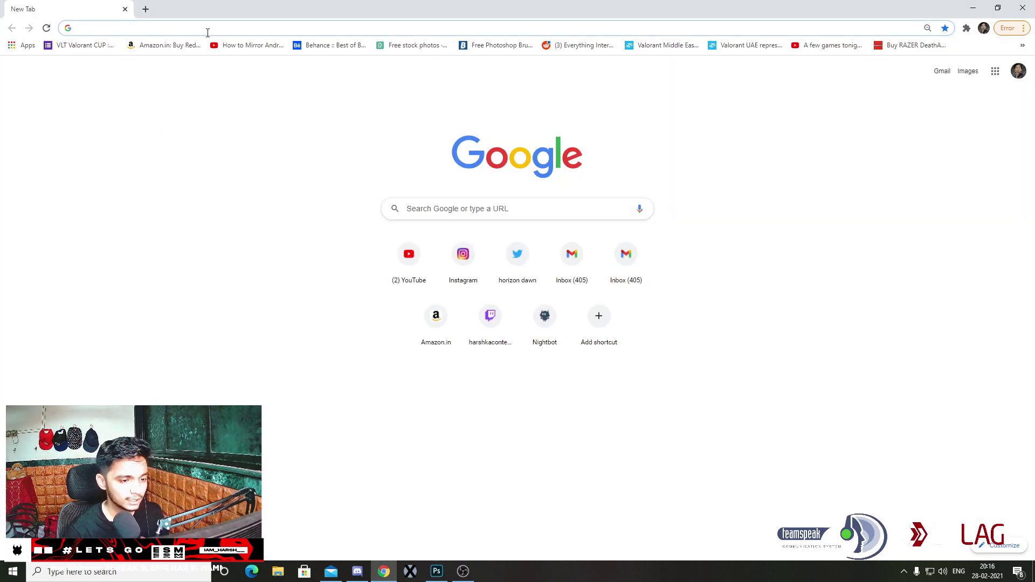
text(purple particles)
key(Return)
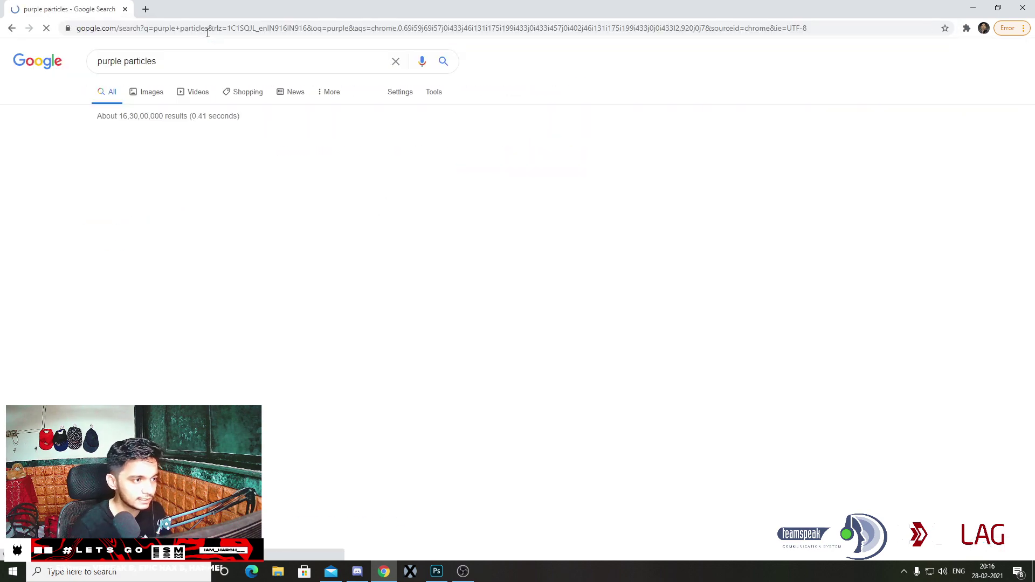
click(165, 97)
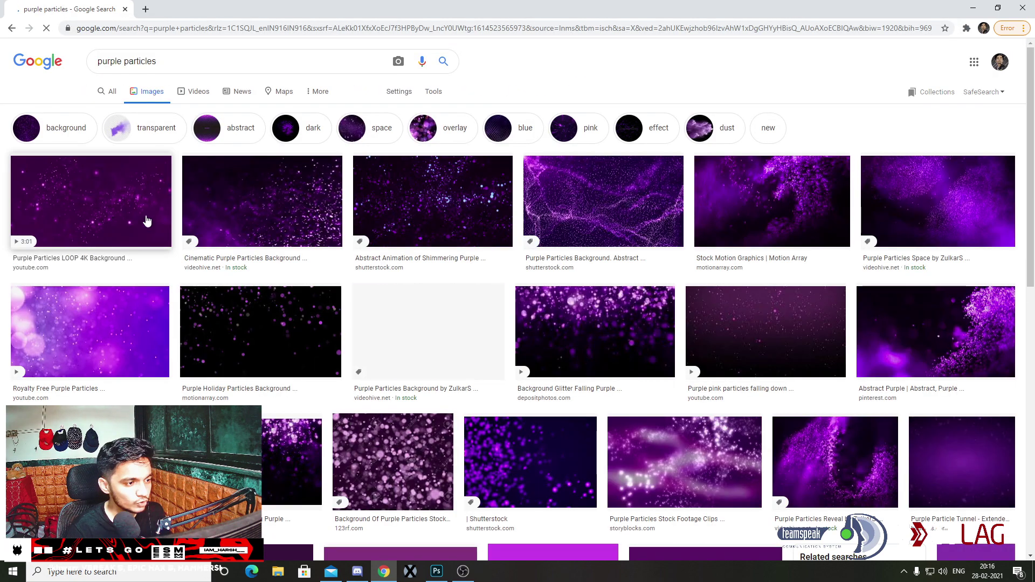
click(143, 219)
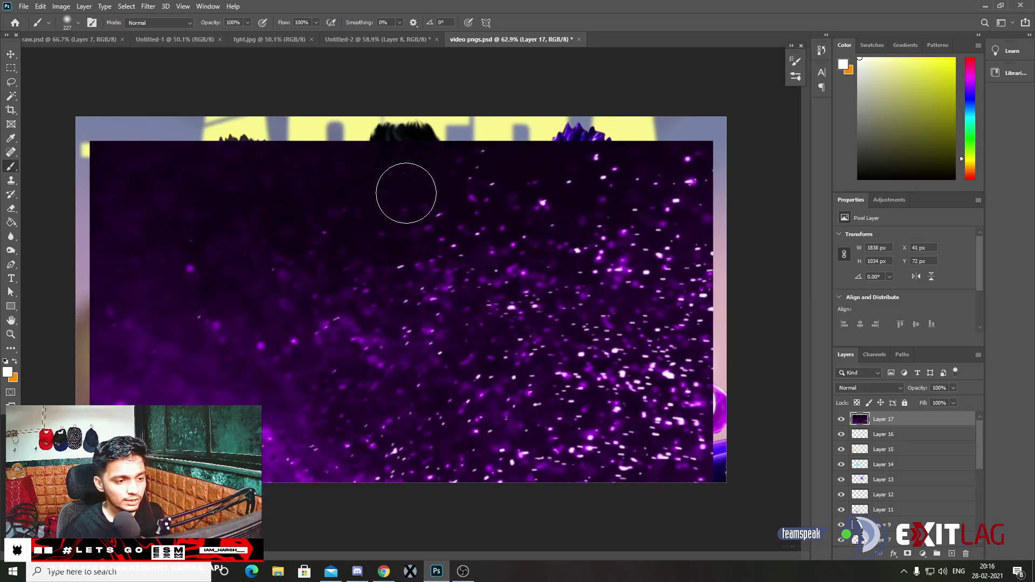
- Set Layer 17's particles to Screen, scaled 148% and rotated 3.96°; preview a galaxy background
scroll(426, 257, down, 3)
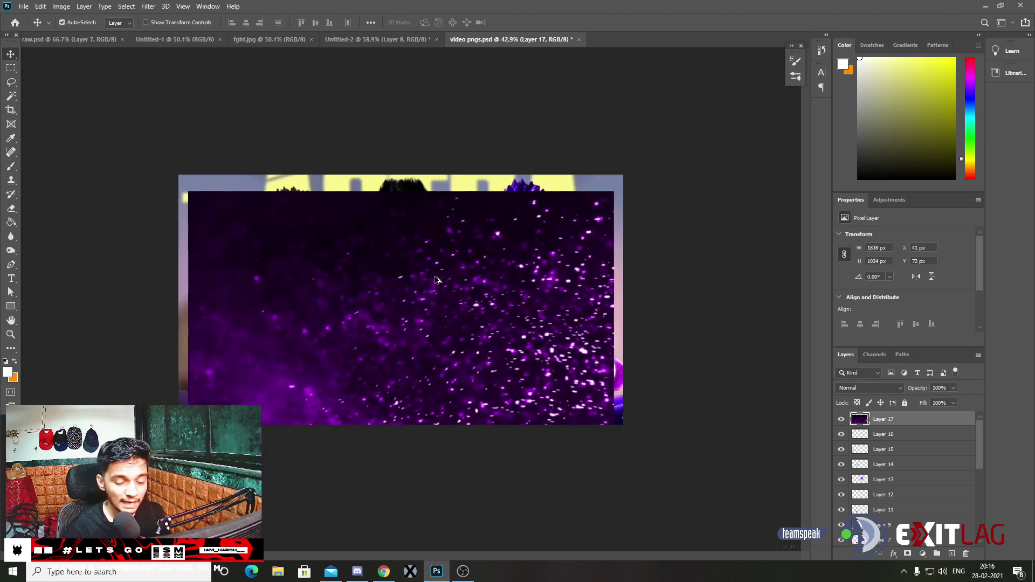
click(869, 388)
click(857, 375)
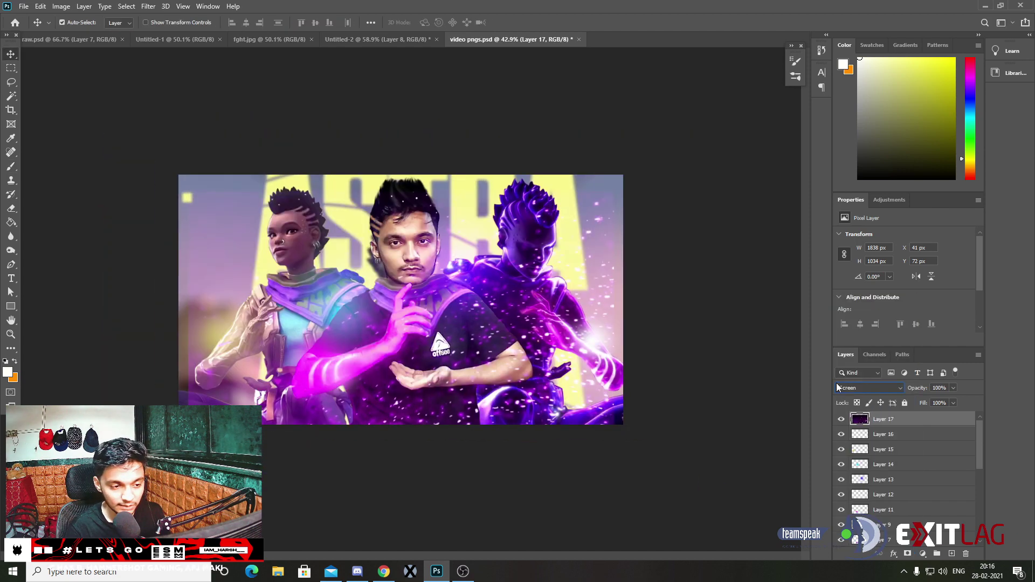
key(ctrl+t)
drag(614, 430, 649, 478)
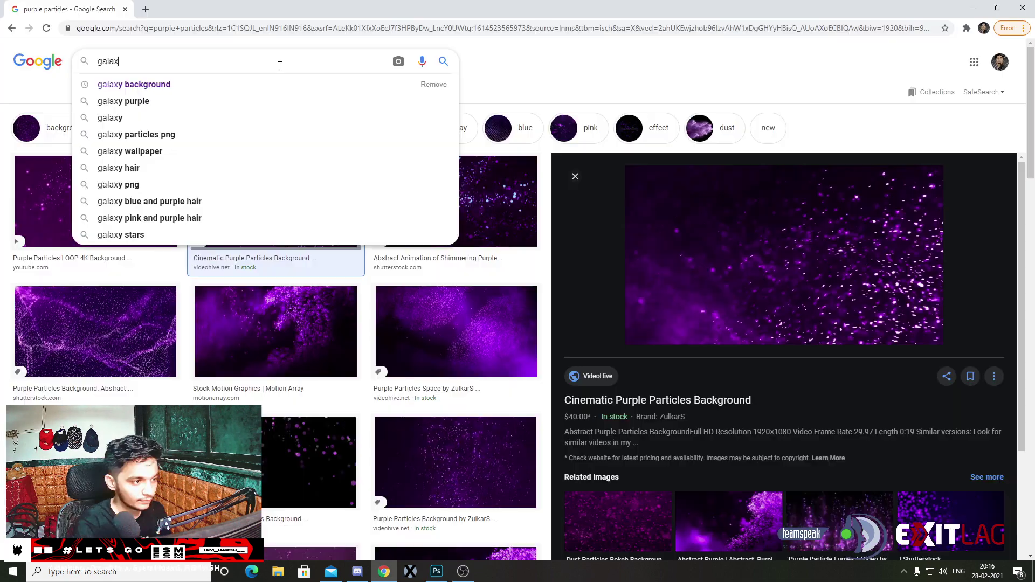
key(Return)
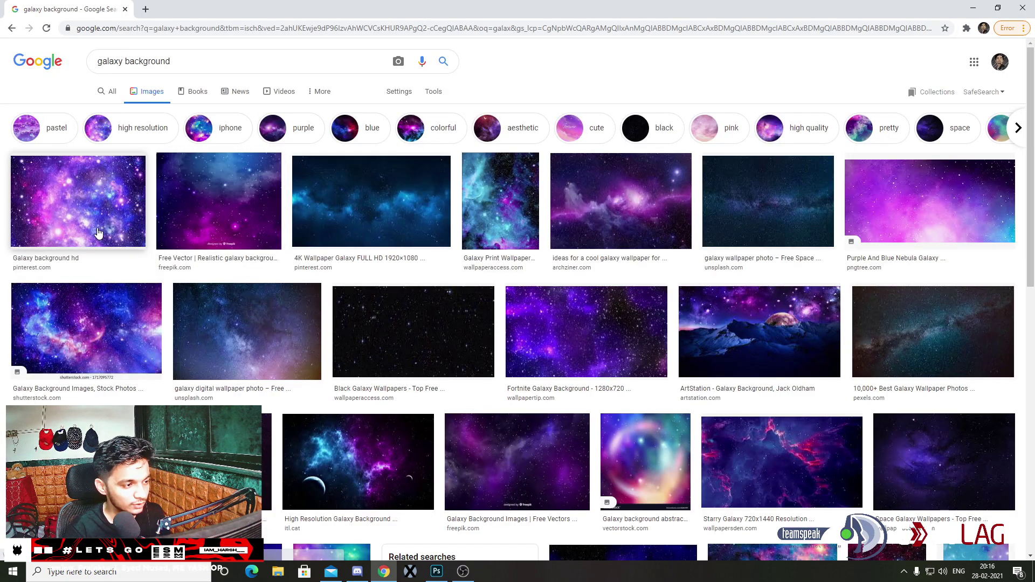
click(78, 199)
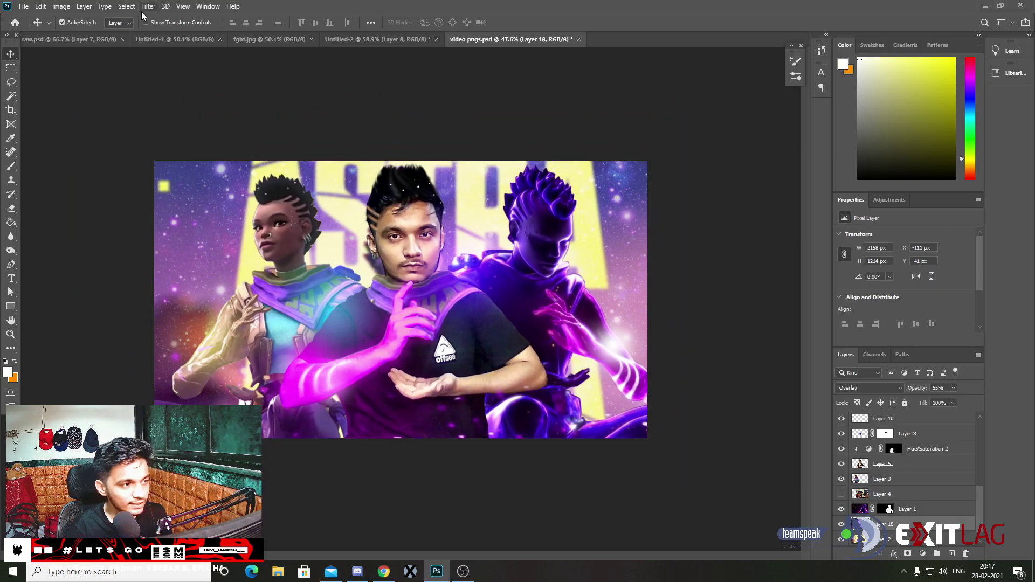
- Apply a Zoom Radial Blur of amount 30 to the galaxy overlay, then select Layer 17
click(148, 6)
click(317, 201)
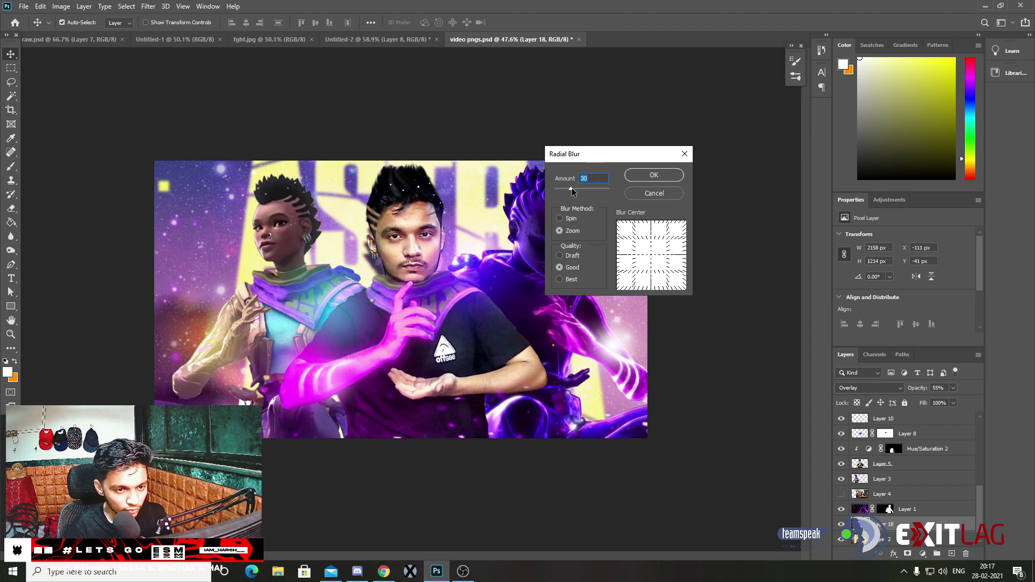
click(649, 175)
scroll(630, 186, up, 2)
scroll(648, 310, down, 4)
scroll(668, 318, up, 3)
scroll(592, 285, up, 2)
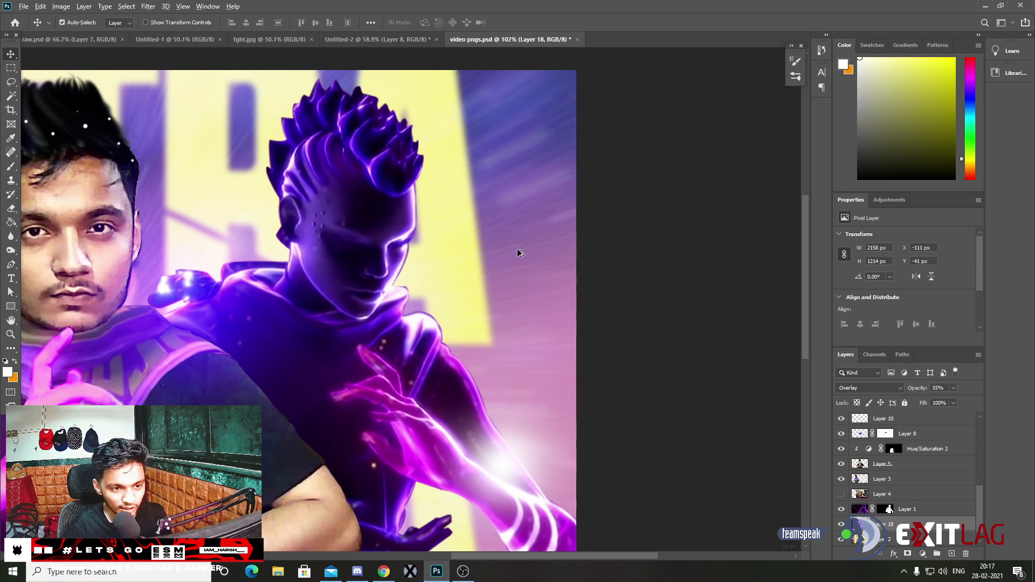
scroll(519, 253, down, 5)
scroll(526, 265, up, 3)
click(915, 420)
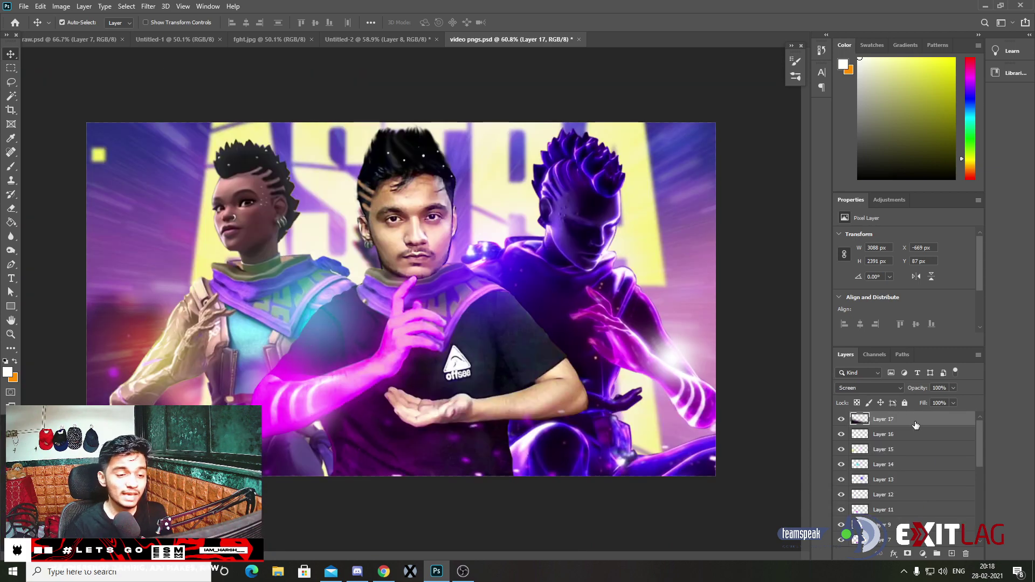
- Add a Levels 1 adjustment with output white at 137, then target its mask for brushing
click(889, 200)
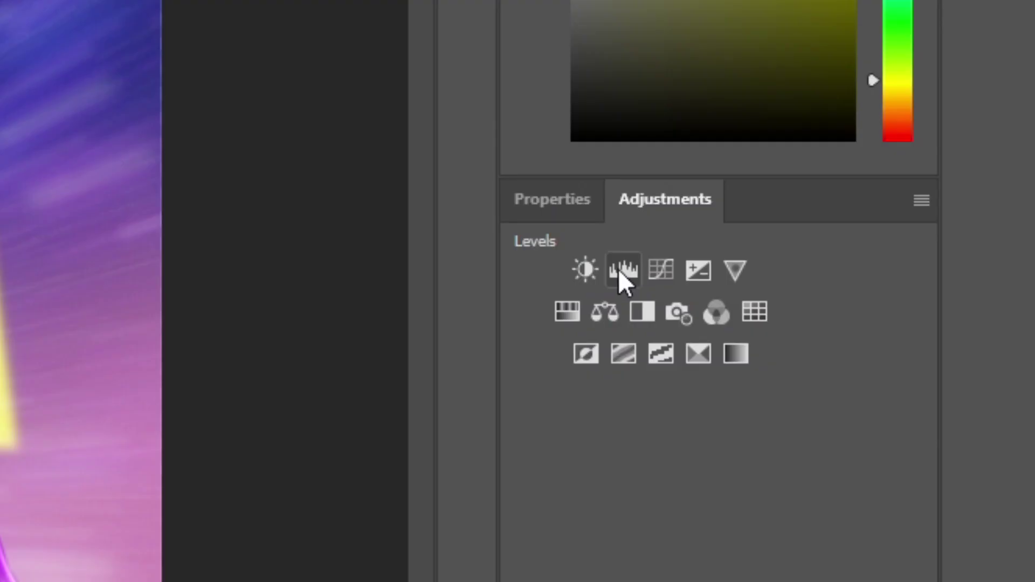
click(620, 270)
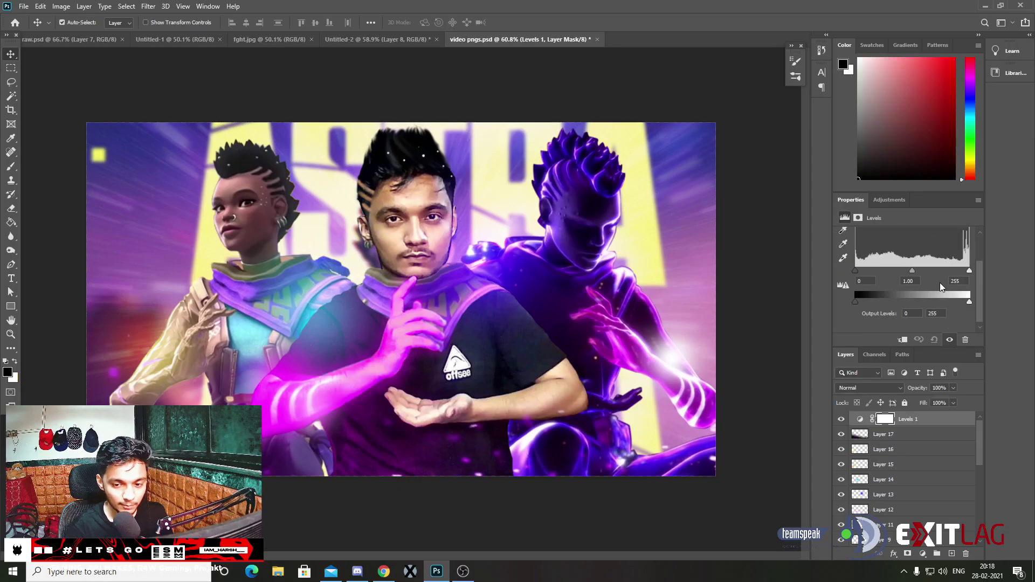
scroll(954, 294, down, 1)
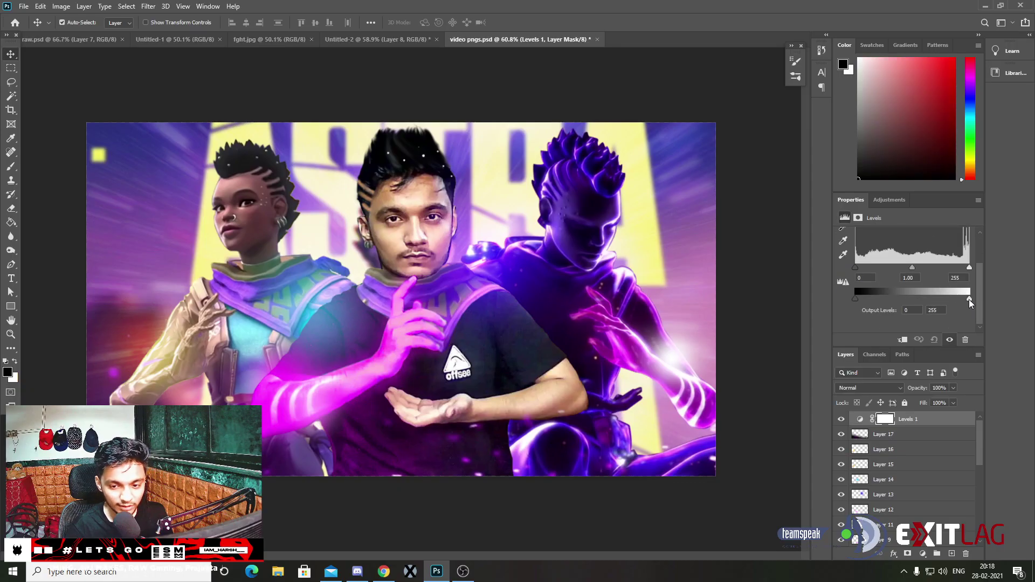
drag(968, 298, 919, 296)
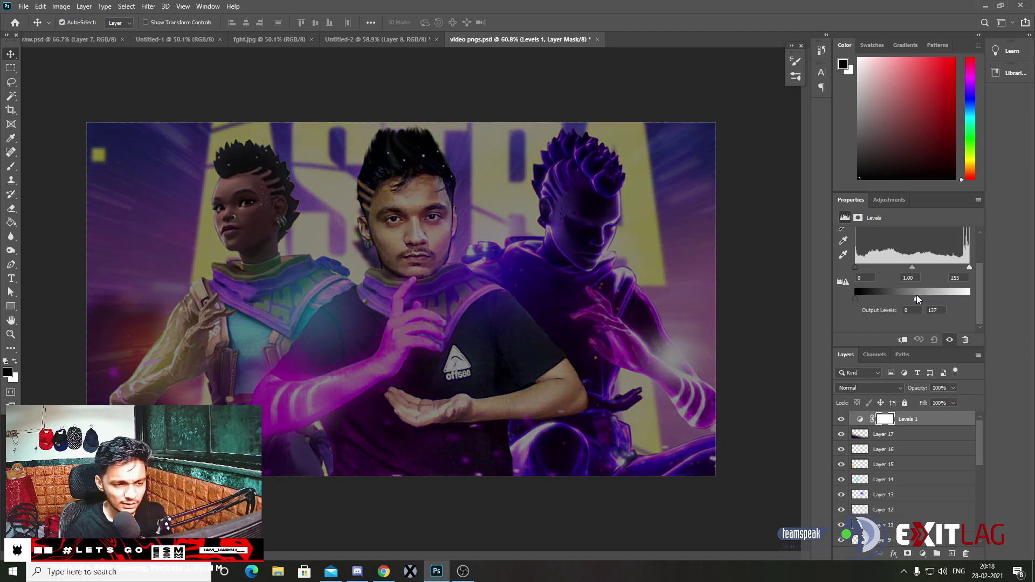
key(ctrl+minus)
click(885, 420)
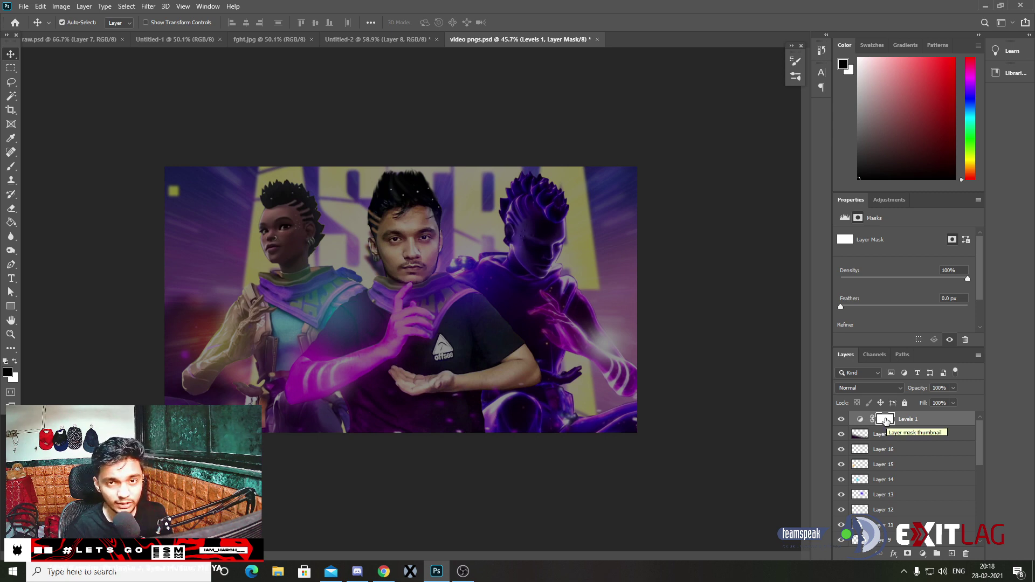
click(9, 168)
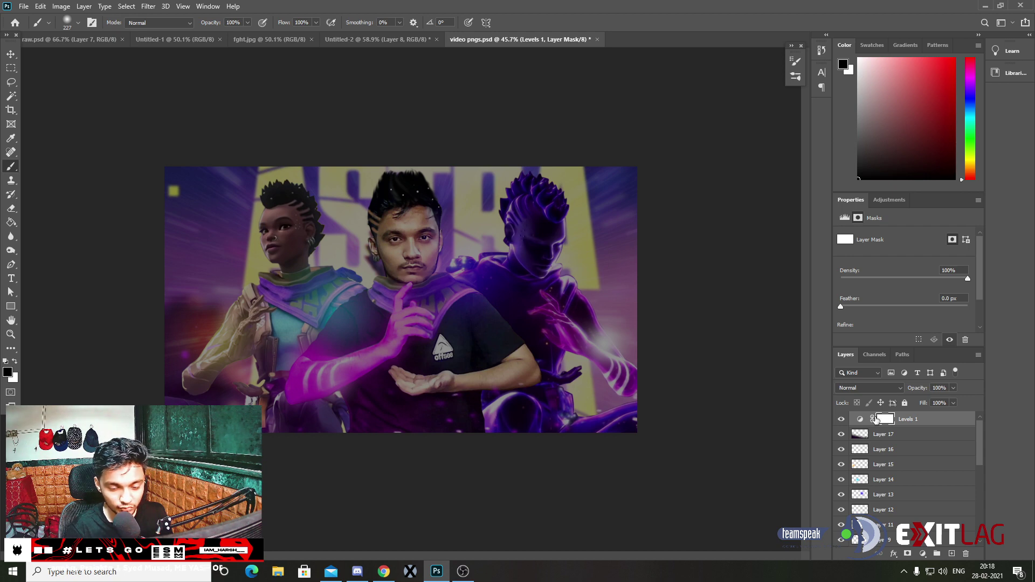
- Resize the brush and paint the Levels mask to relight the man's face, arm and glowing hand
drag(395, 262, 419, 244)
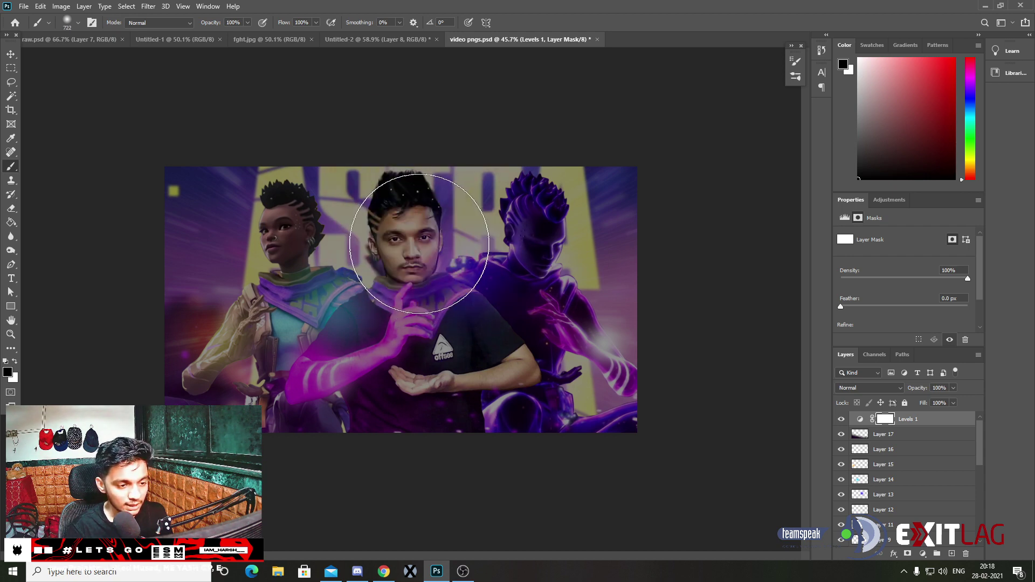
drag(409, 244, 397, 241)
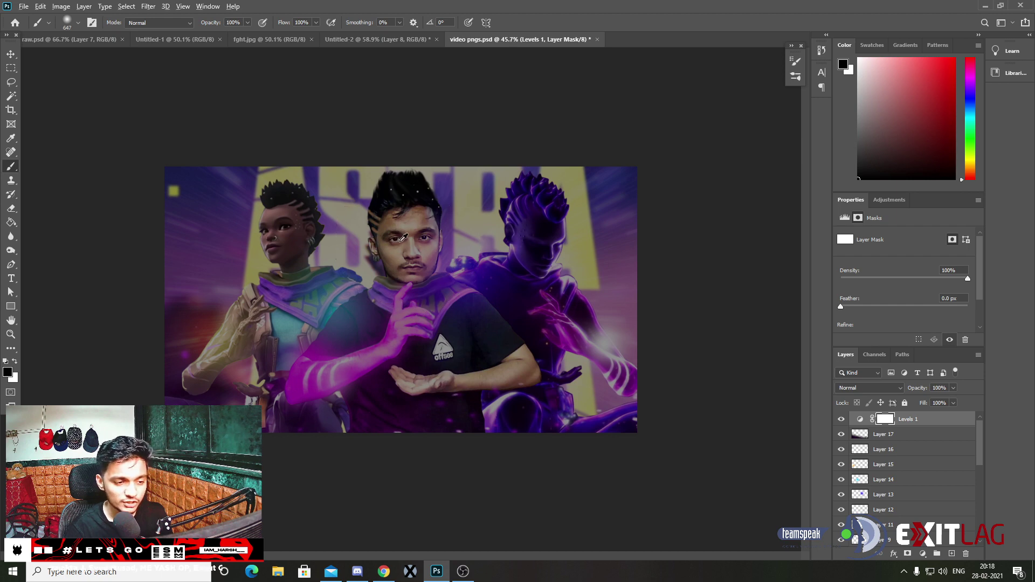
click(407, 235)
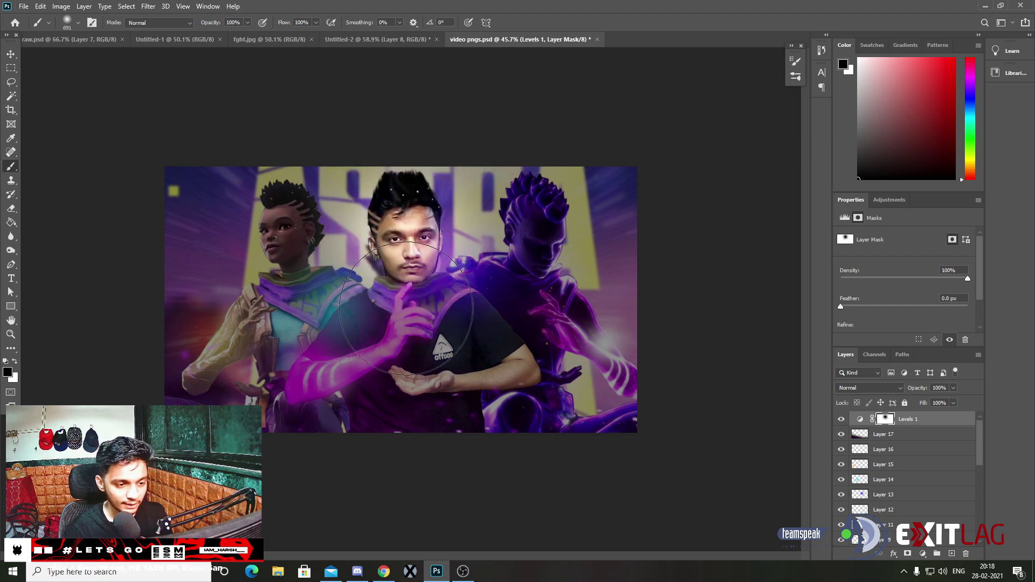
drag(380, 360, 371, 364)
click(404, 326)
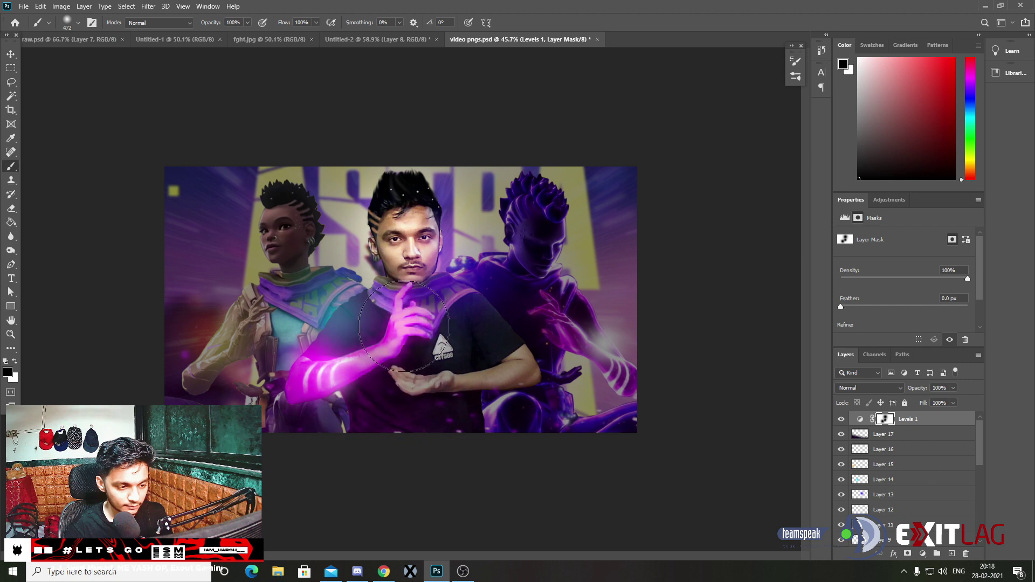
- Relight the left figure's arm, scarf and chest and the right figure's magenta arm glow
right_click(294, 240)
key(Escape)
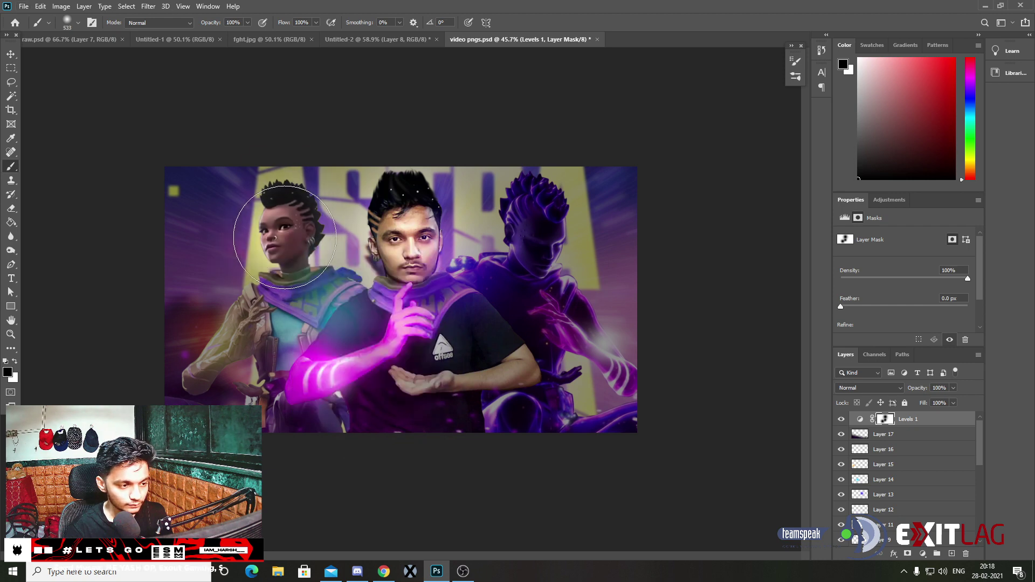
click(220, 341)
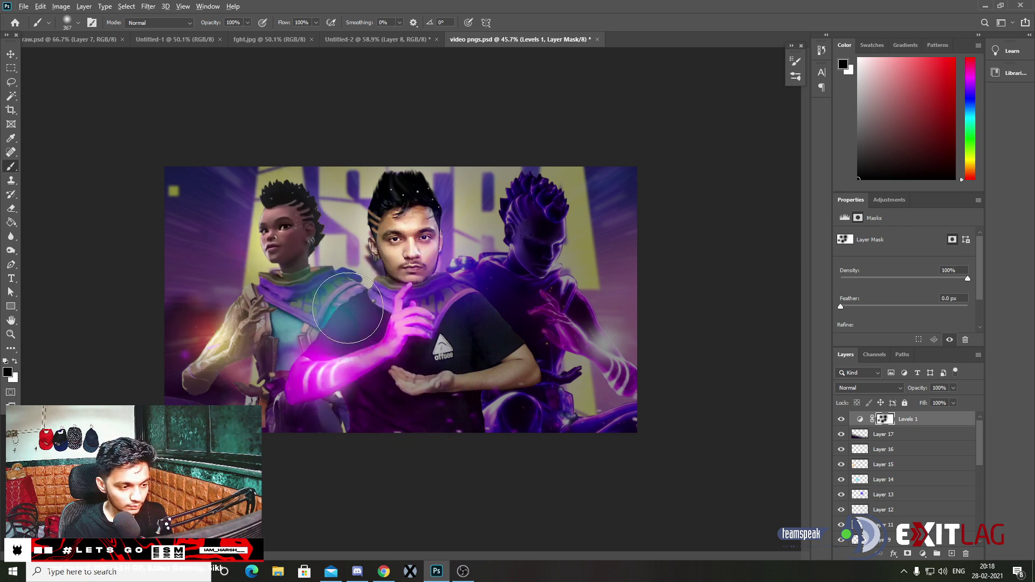
drag(307, 318, 324, 328)
click(330, 312)
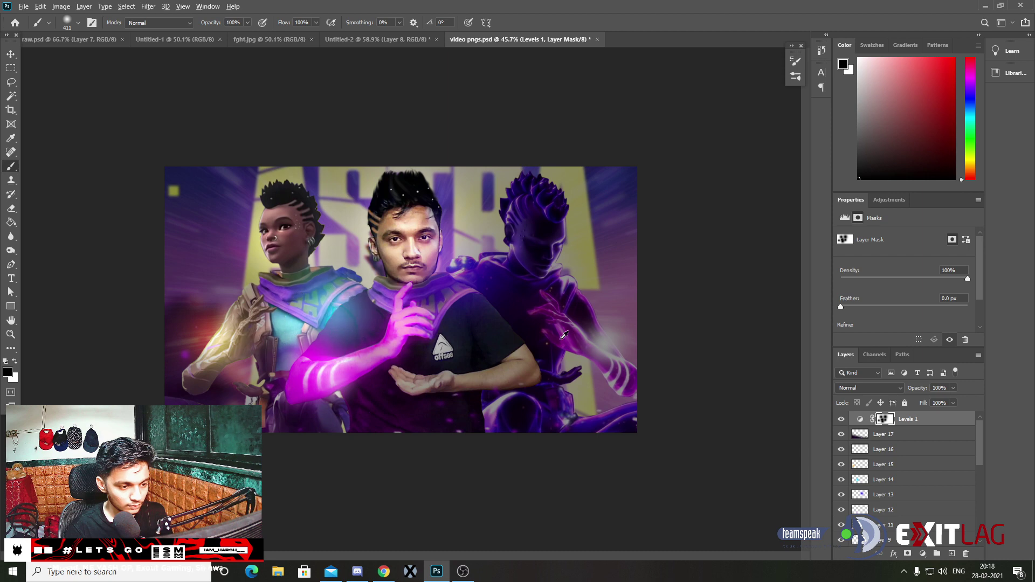
drag(605, 358, 585, 336)
- Brighten the right figure's head, then at 50% opacity lightly relight the shirt, logo and right arm
alt+right_click(530, 220)
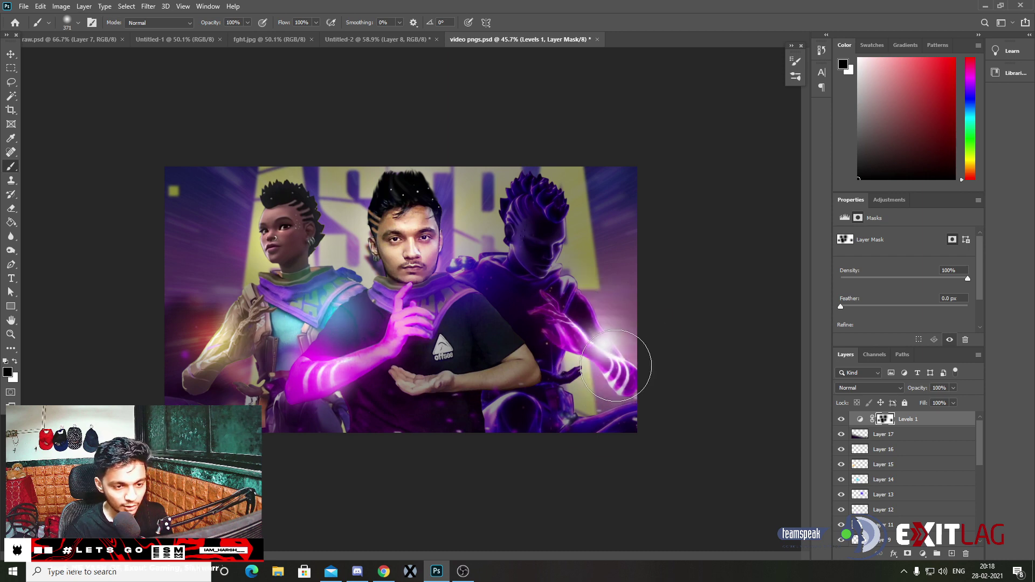
drag(535, 256, 534, 243)
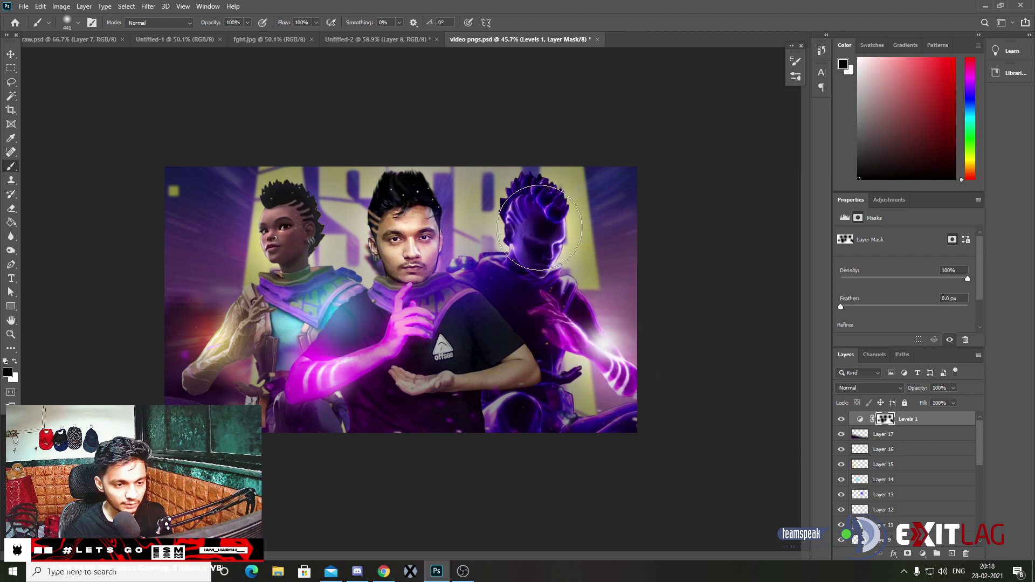
alt+scroll(493, 298, up, 3)
key(5)
alt+right_click(286, 280)
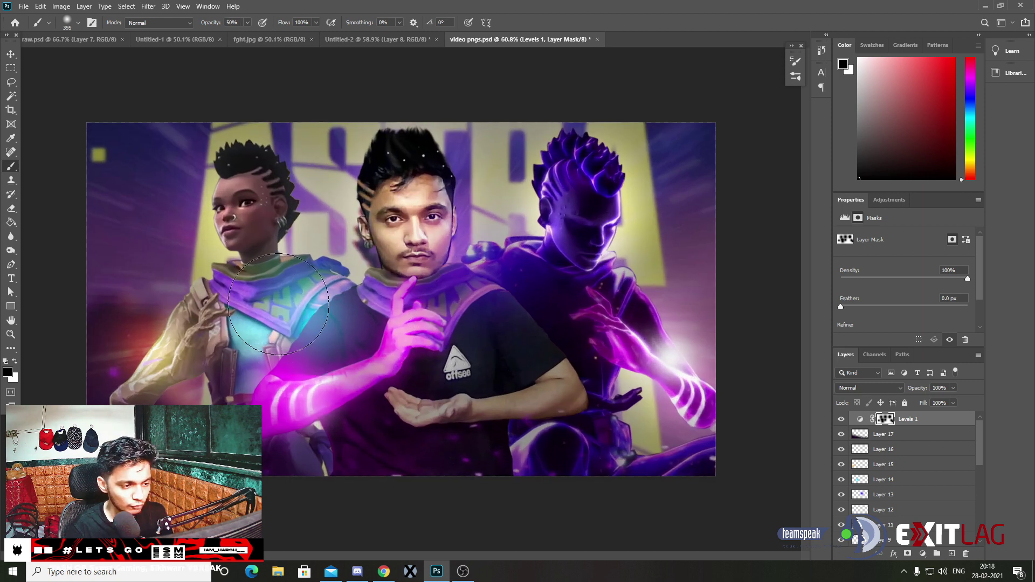
drag(494, 344, 480, 359)
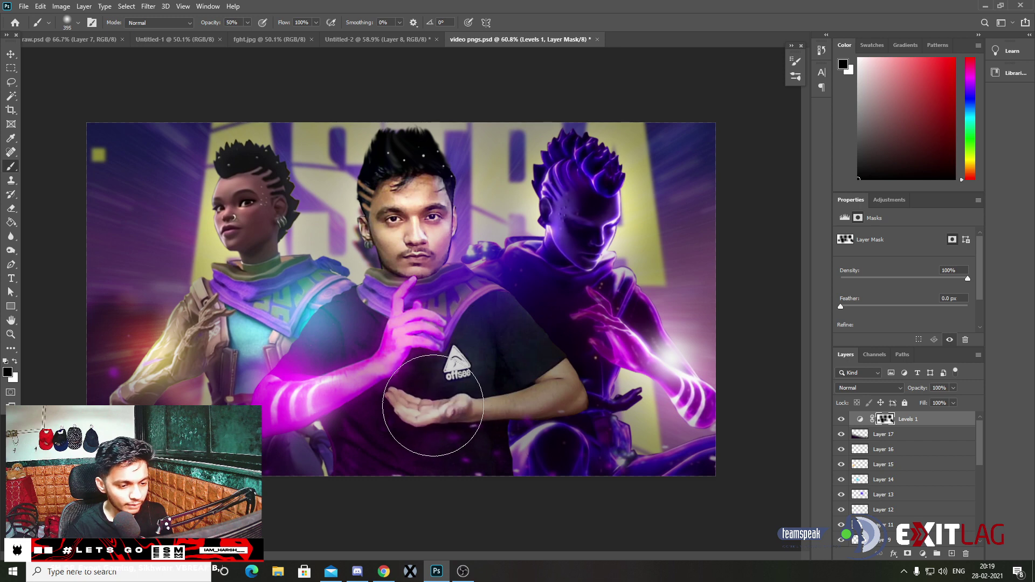
drag(432, 406, 594, 359)
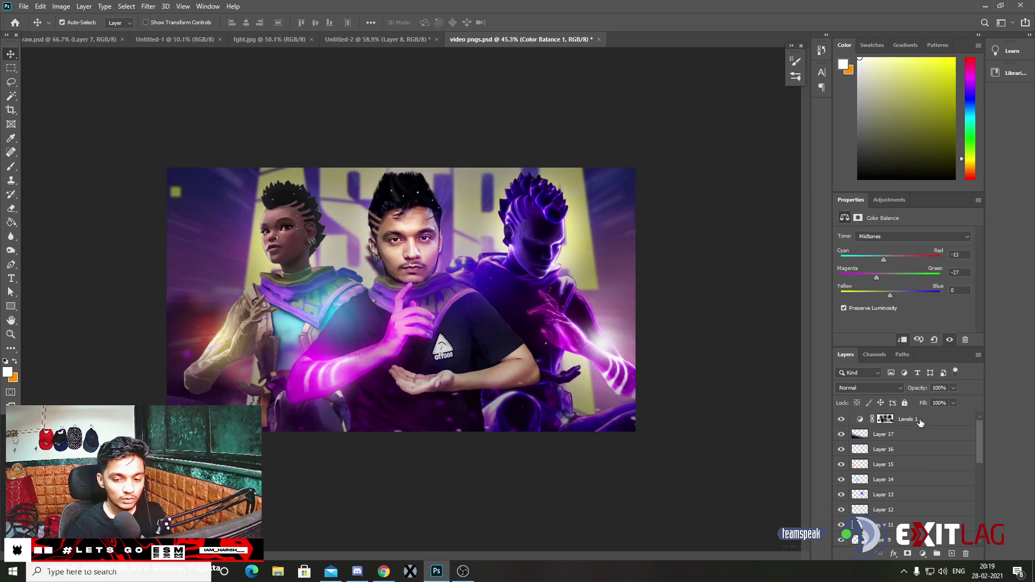
- Stamp all visible layers above Levels 1 into Layer 19 and apply the Camera Raw Filter to it
click(911, 420)
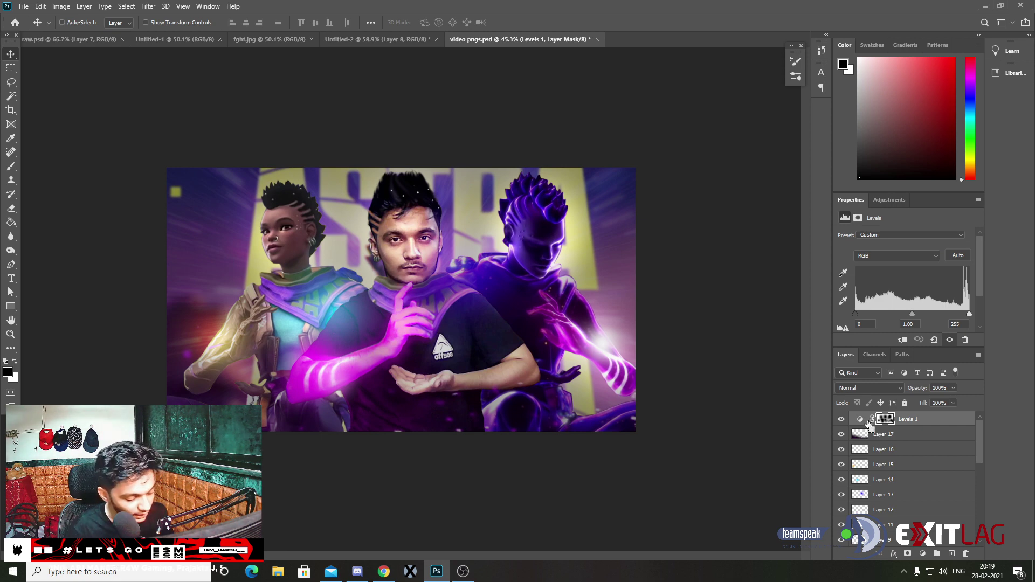
key(ctrl+shift+alt+e)
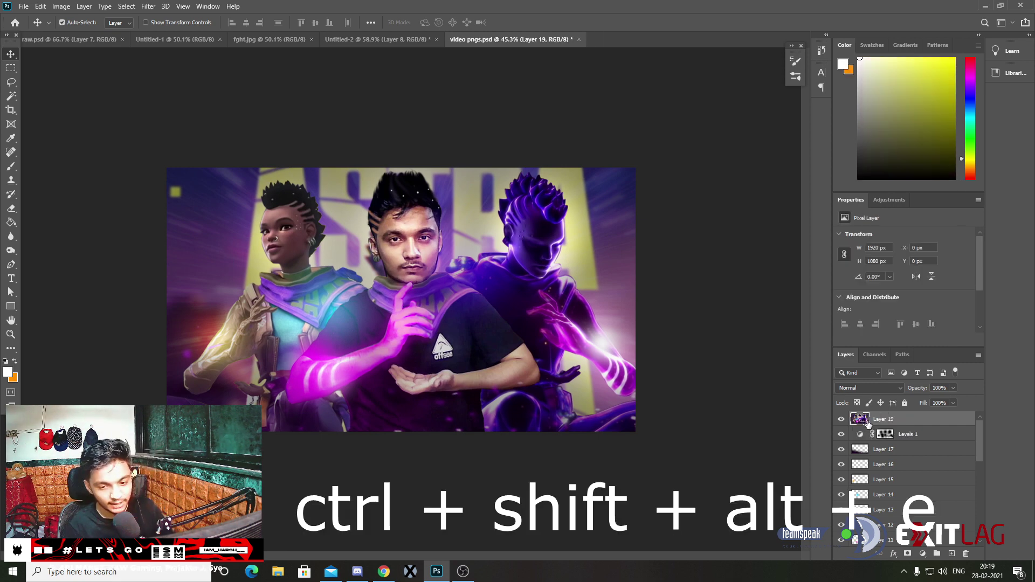
scroll(828, 429, up, 2)
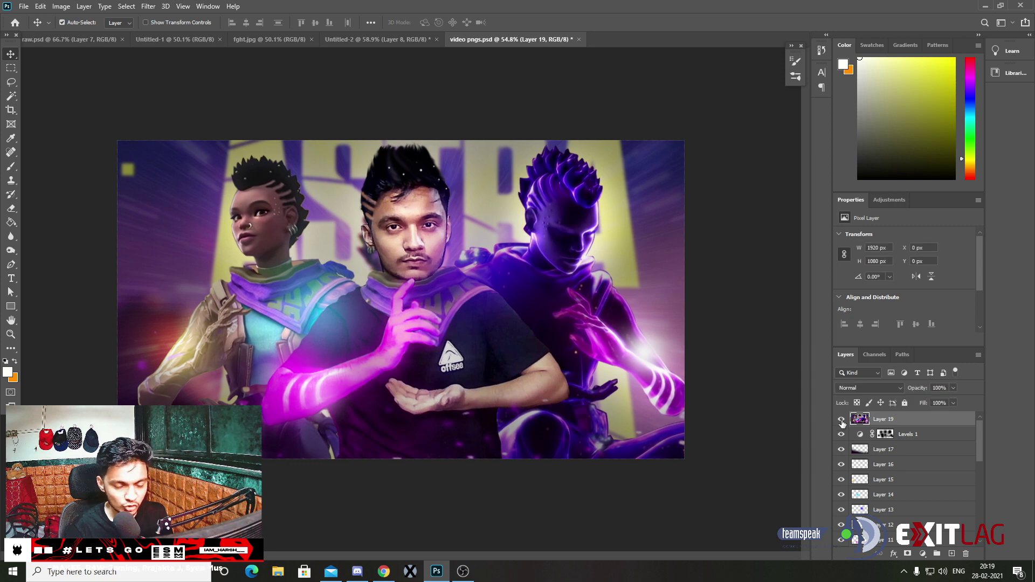
scroll(672, 399, up, 2)
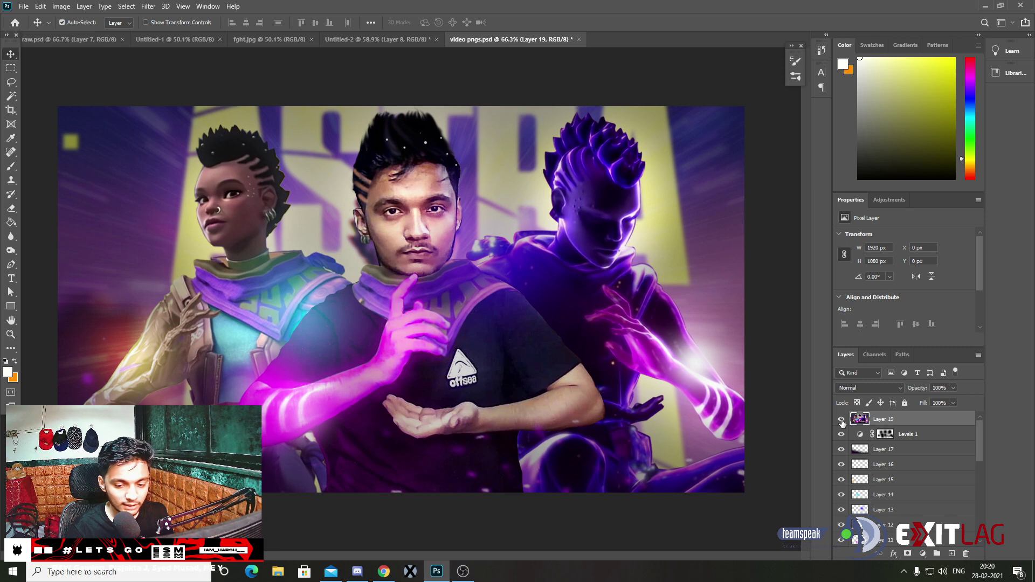
scroll(241, 186, down, 2)
click(152, 6)
click(159, 70)
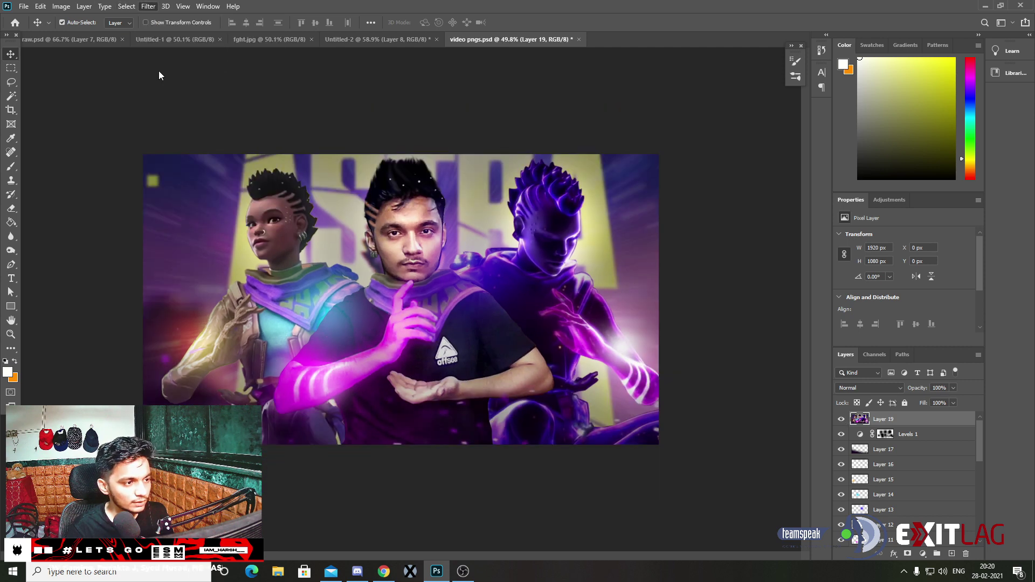
- Zoom out the Camera Raw preview of merged Layer 19
key(alt)
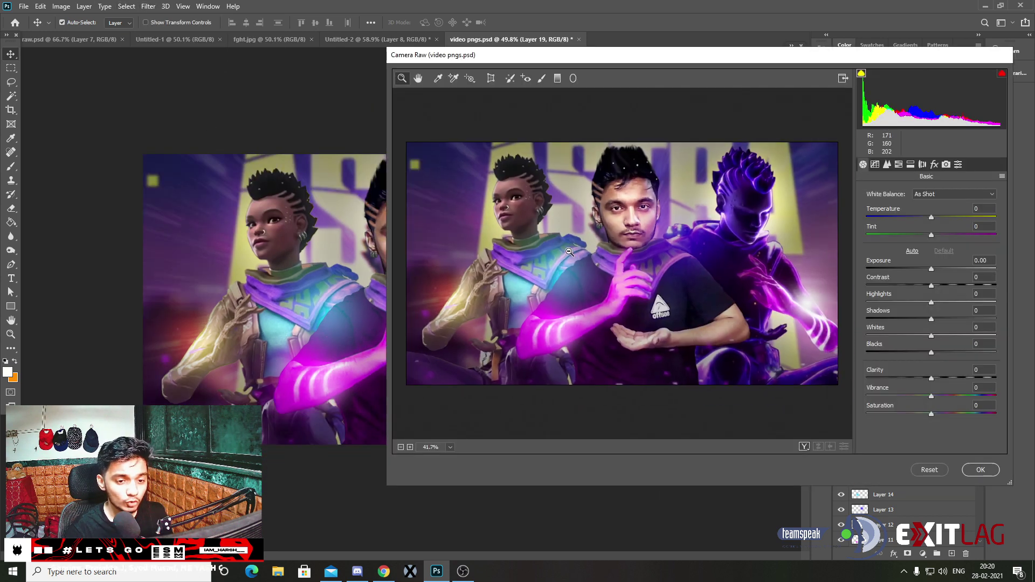